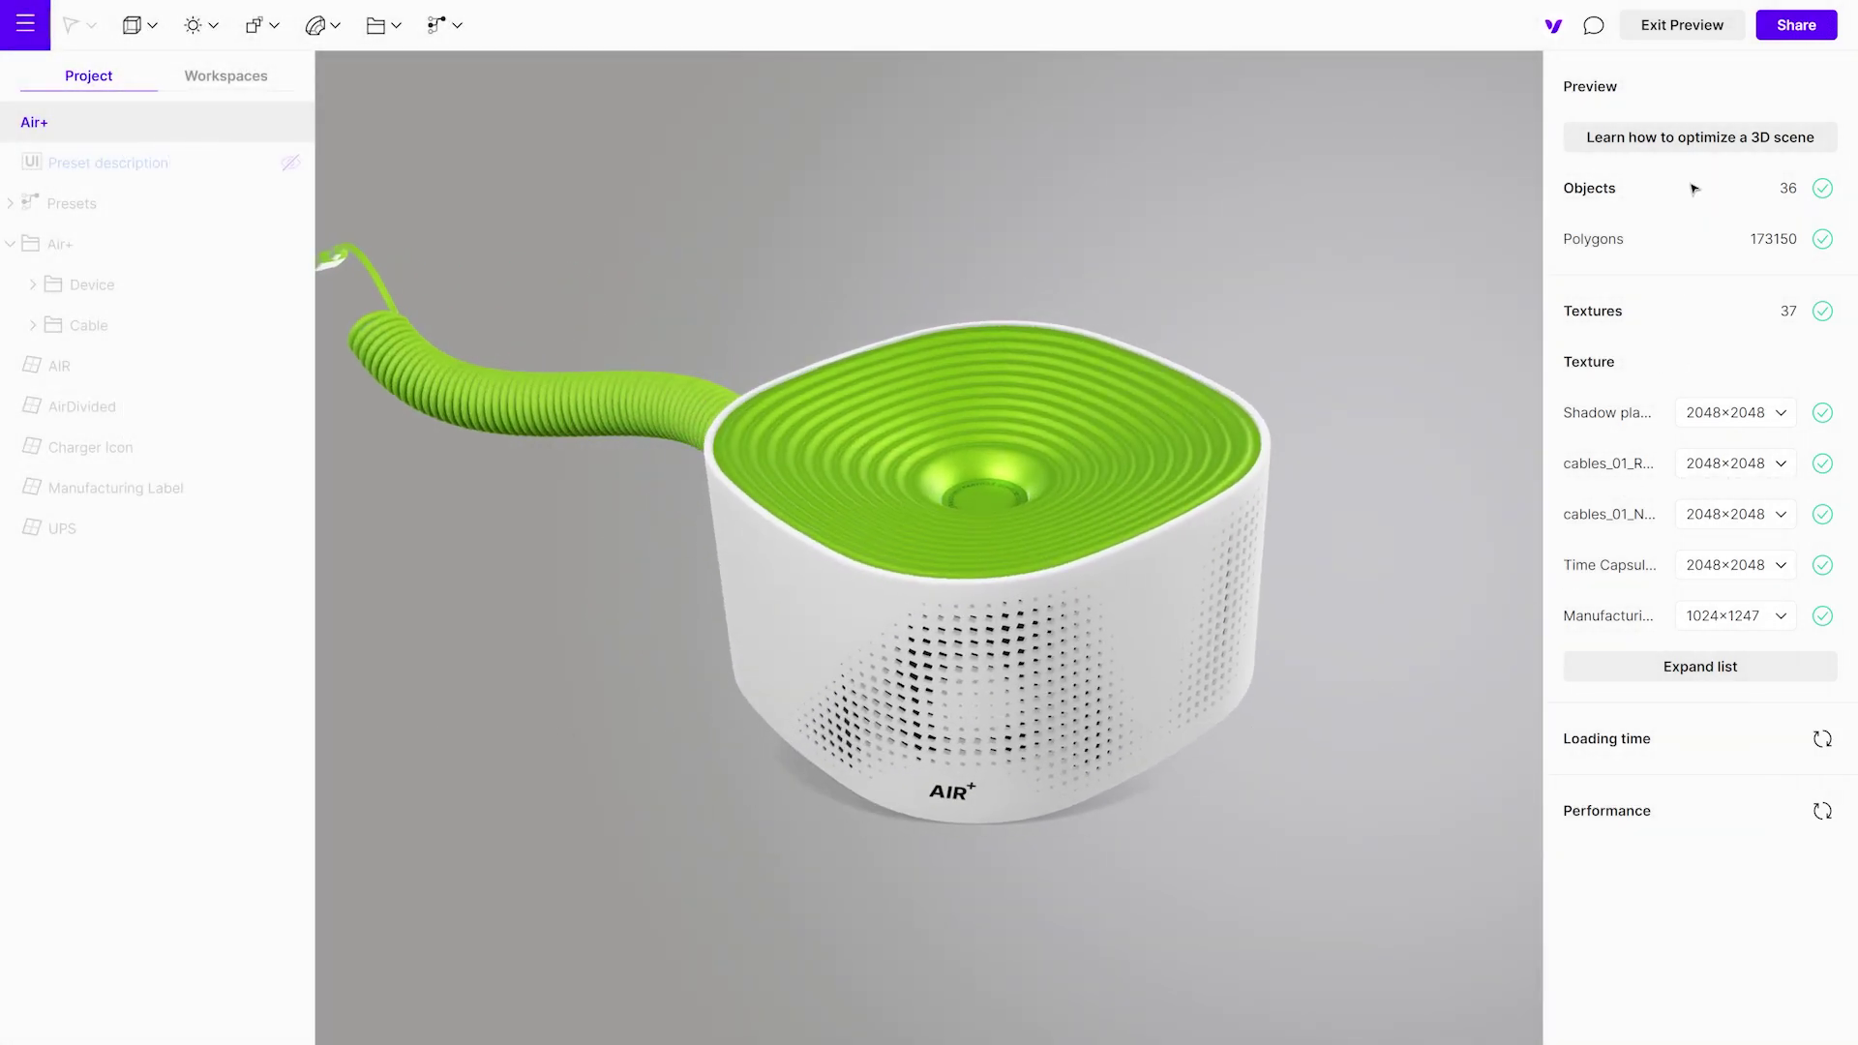
# - Exit Preview to return to the Air+ project in the Design editor
pyautogui.click(1691, 37)
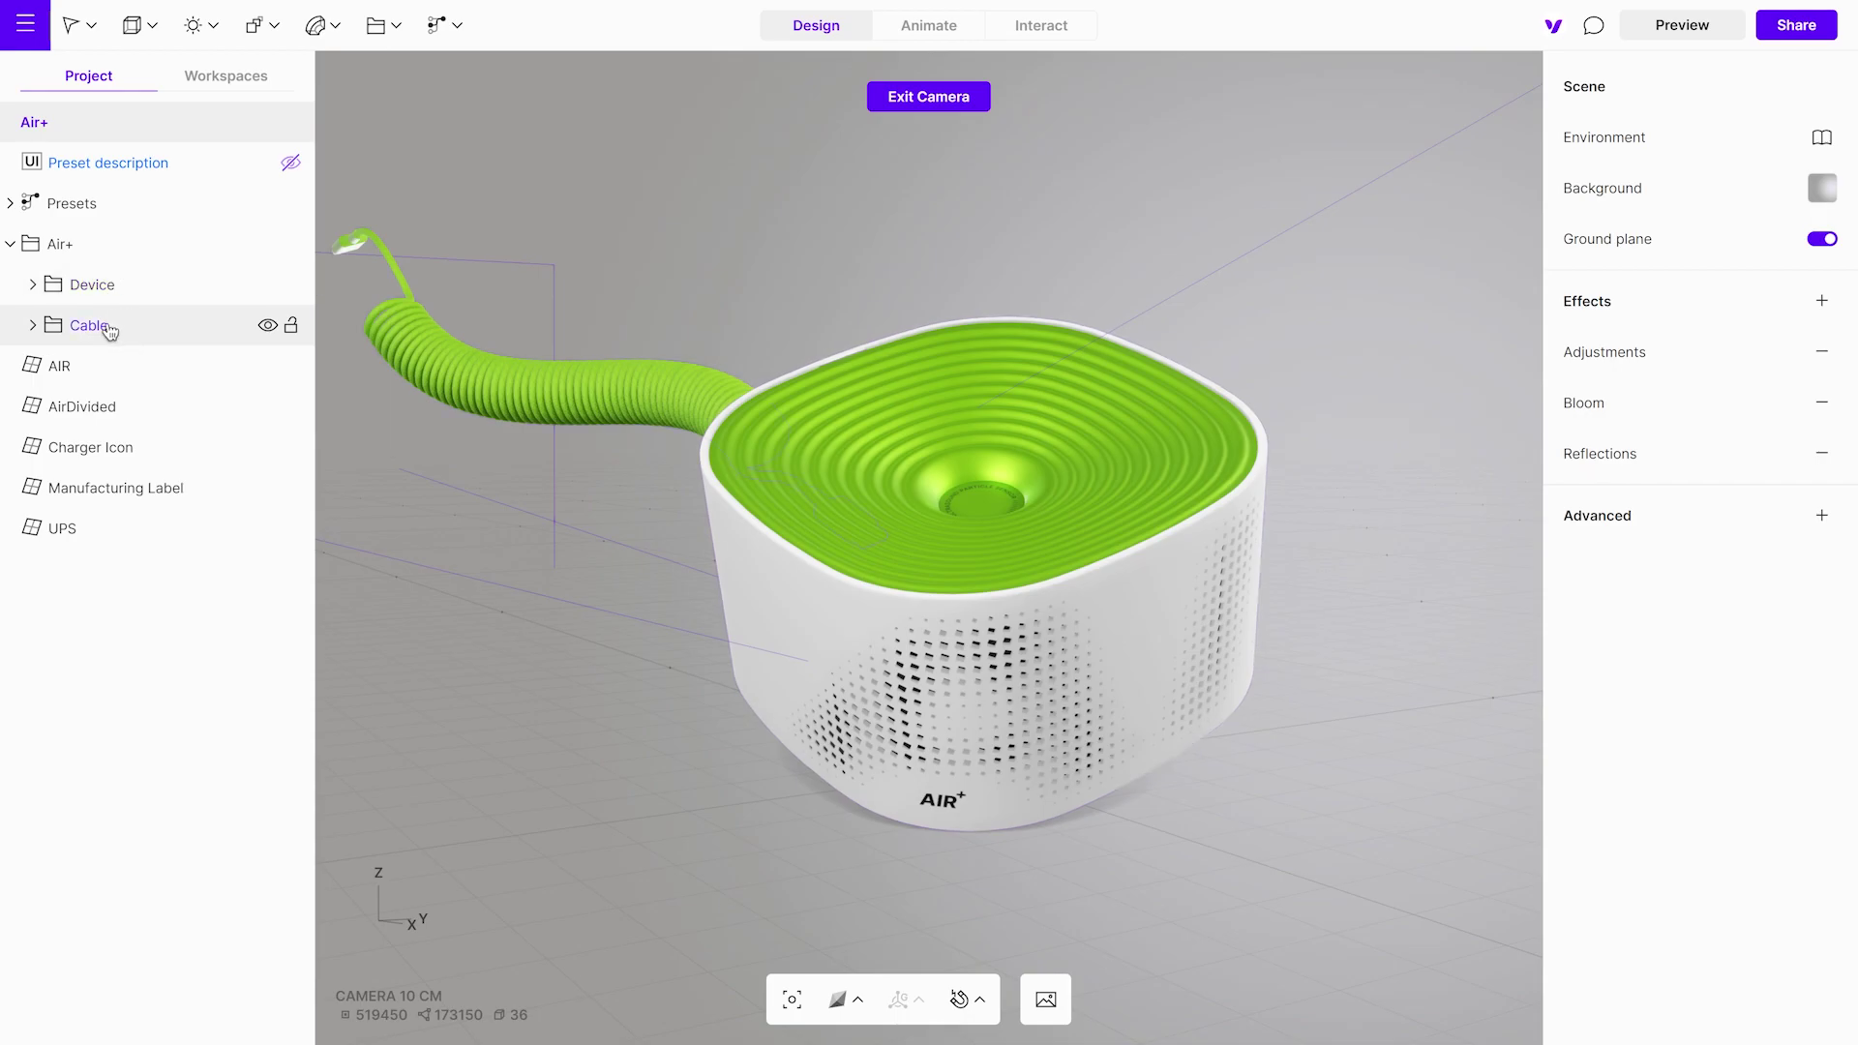
# - Move the Charger Icon layer into the Cable folder and collapse it
pyautogui.click(92, 447)
pyautogui.moveTo(92, 447); pyautogui.dragTo(143, 336)
pyautogui.click(34, 332)
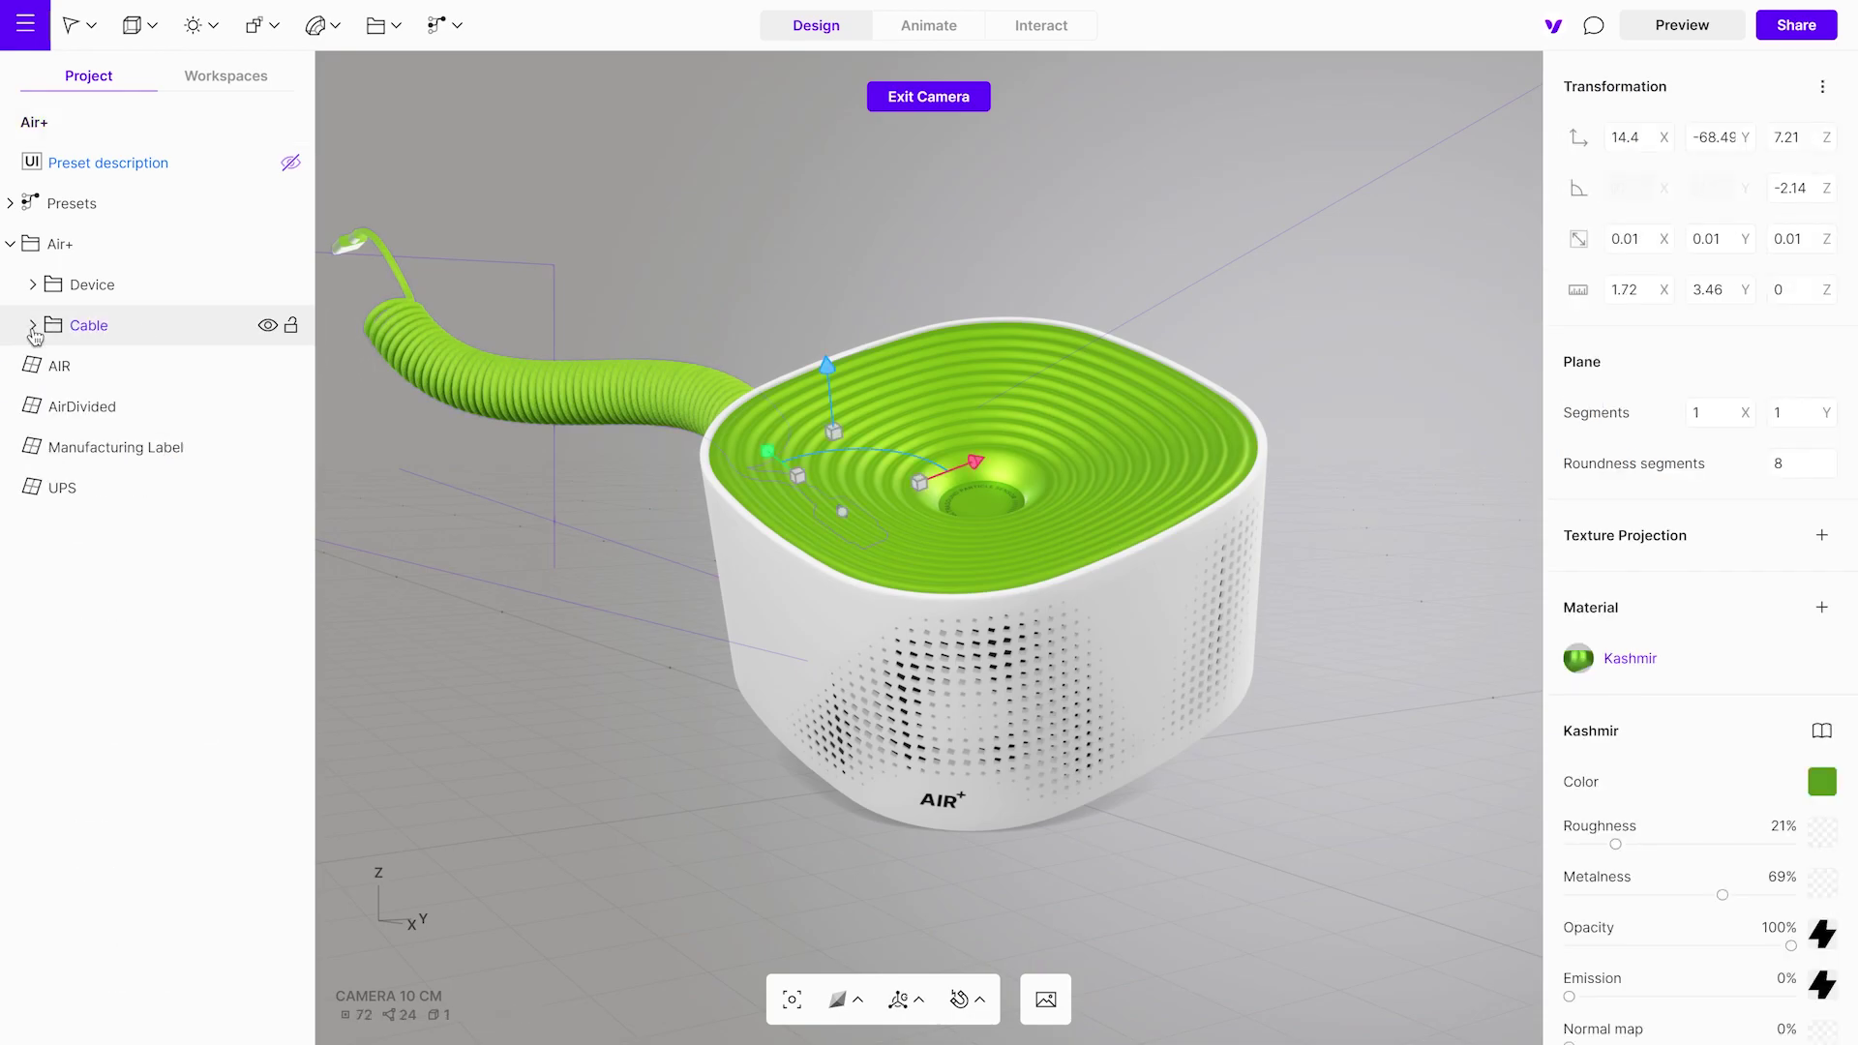
# - Move AIR, AirDivided, Manufacturing Label and UPS into the Device folder and collapse it
pyautogui.click(58, 366)
pyautogui.keyDown('shift'); pyautogui.click(64, 486); pyautogui.keyUp('shift')
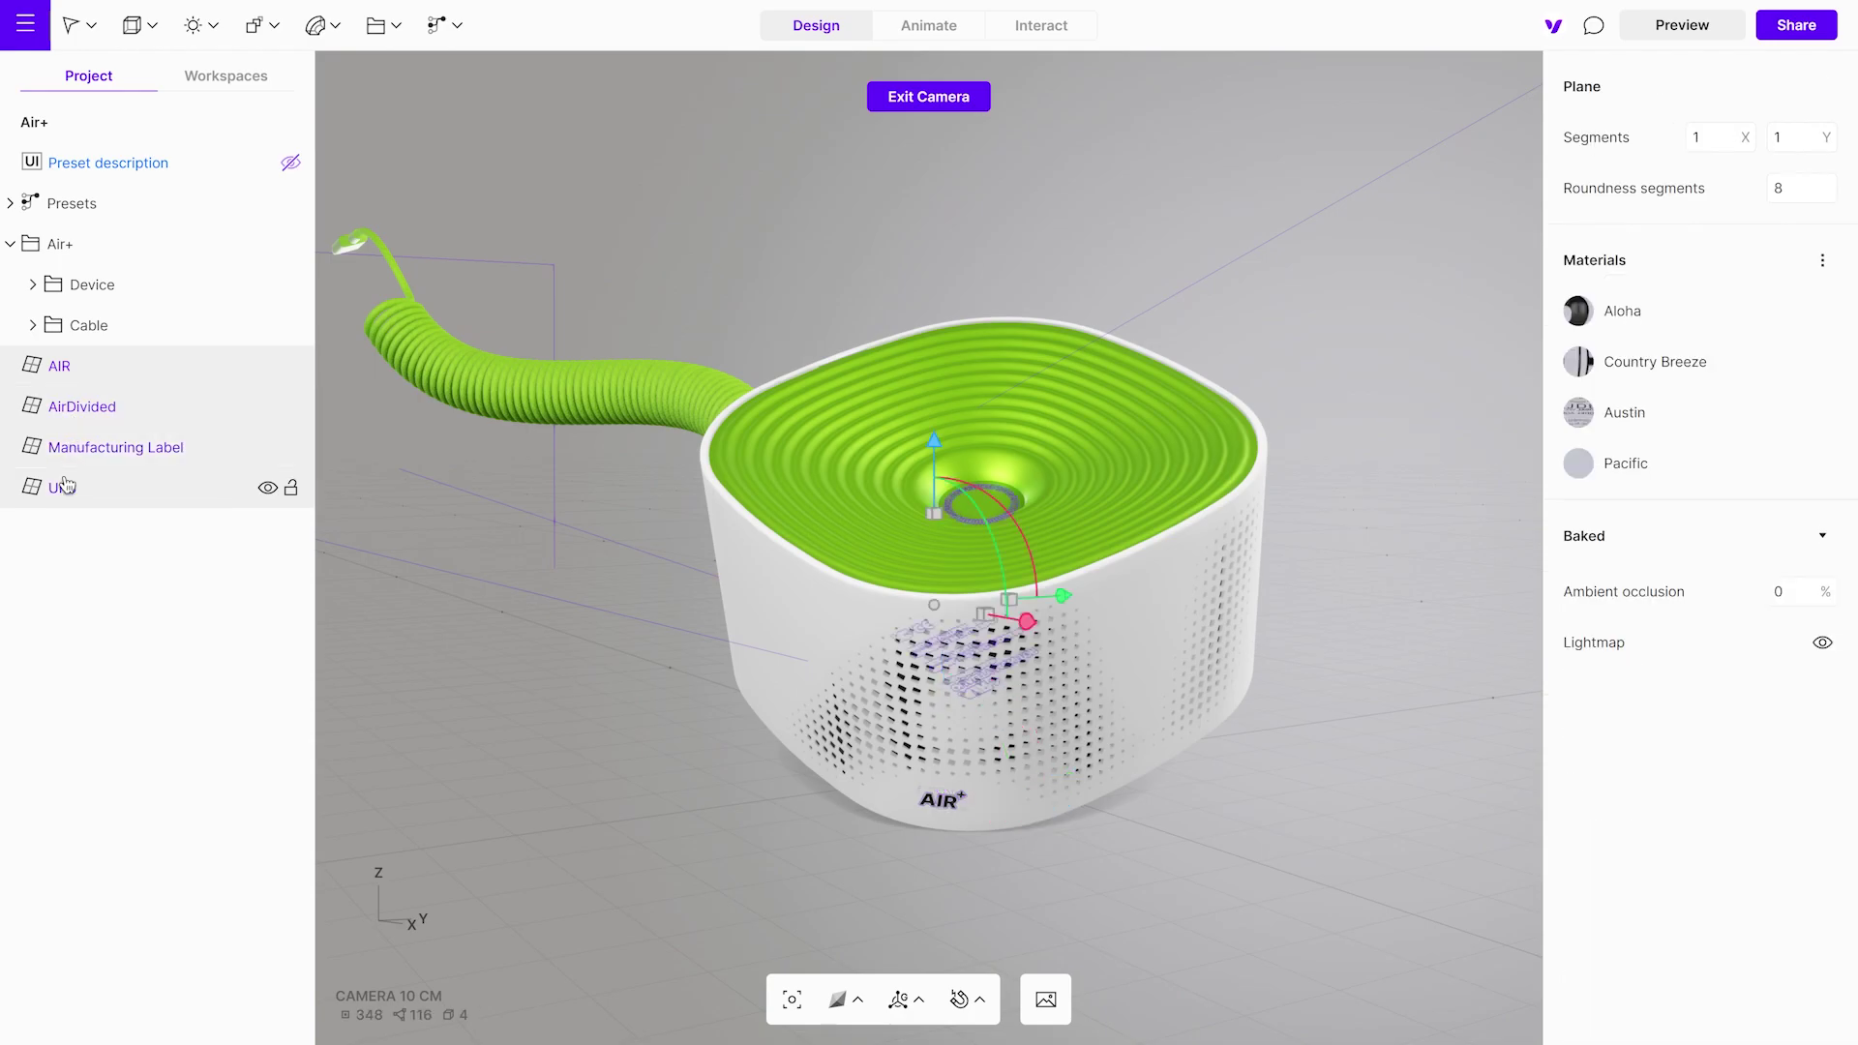
pyautogui.moveTo(129, 374); pyautogui.dragTo(168, 300)
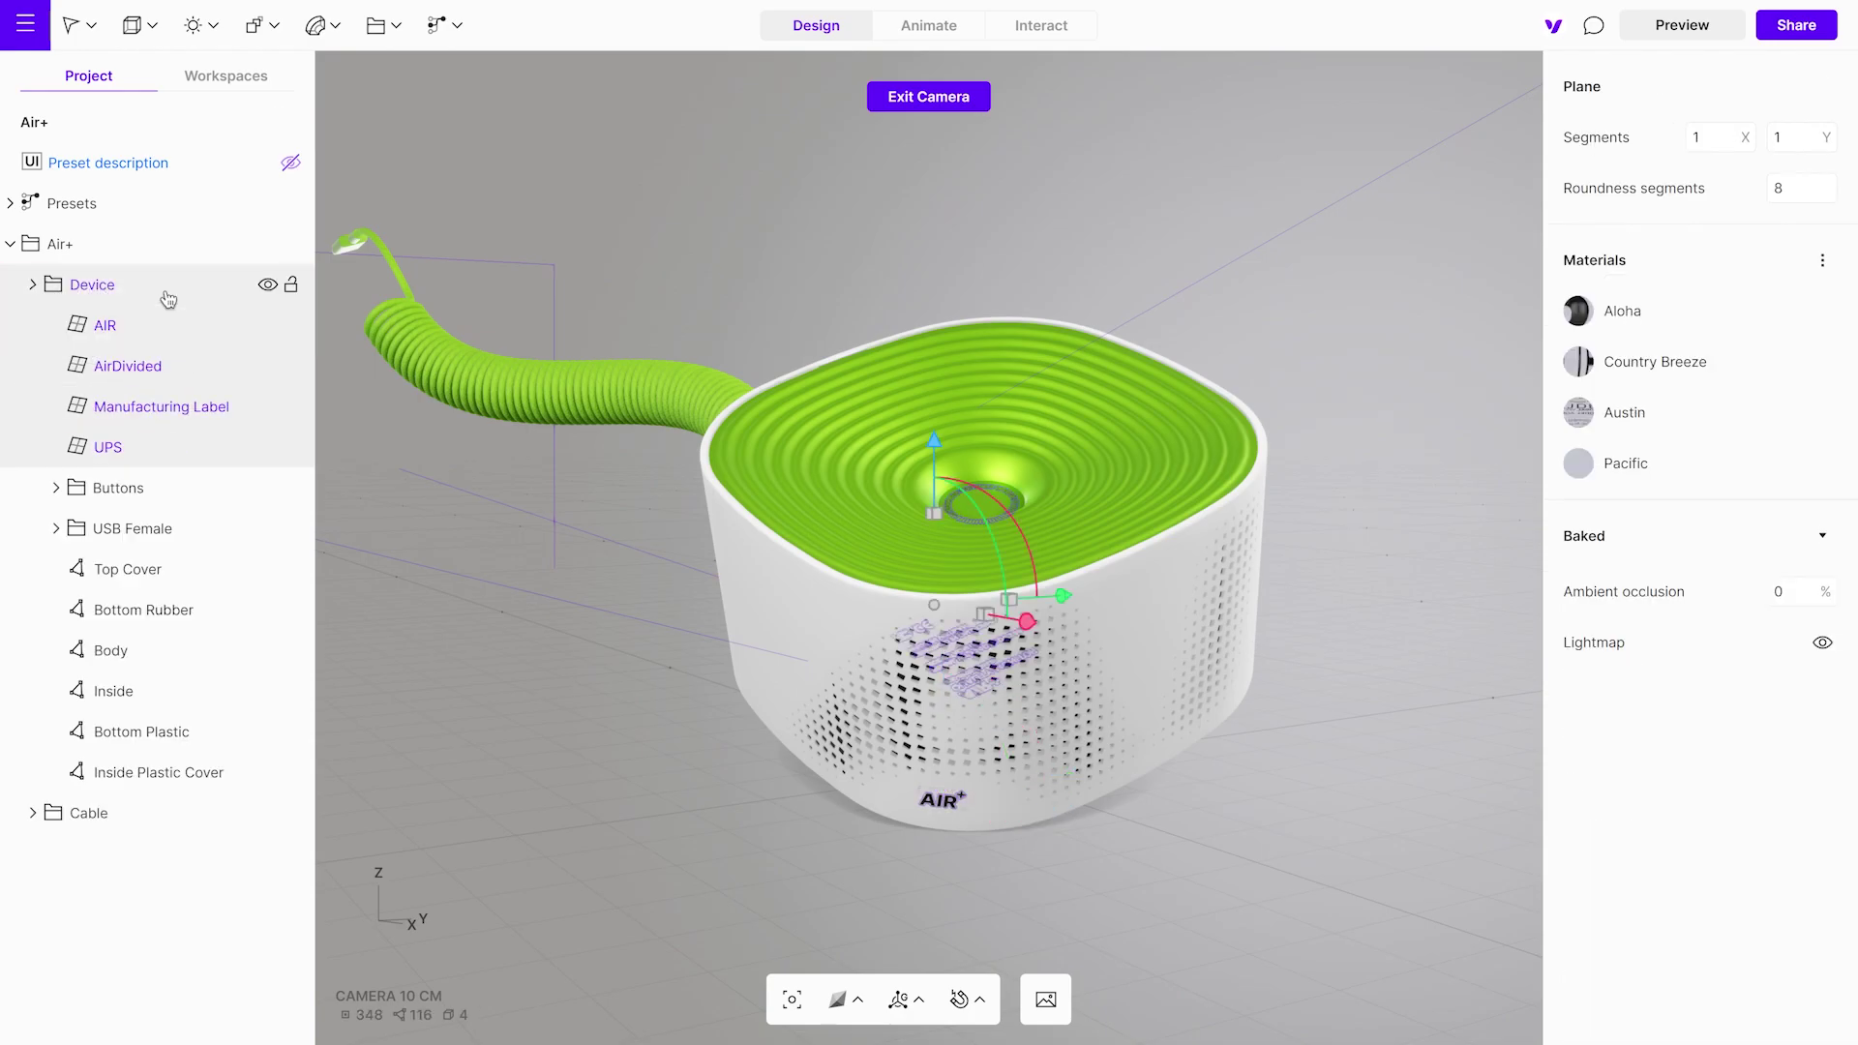
pyautogui.click(34, 285)
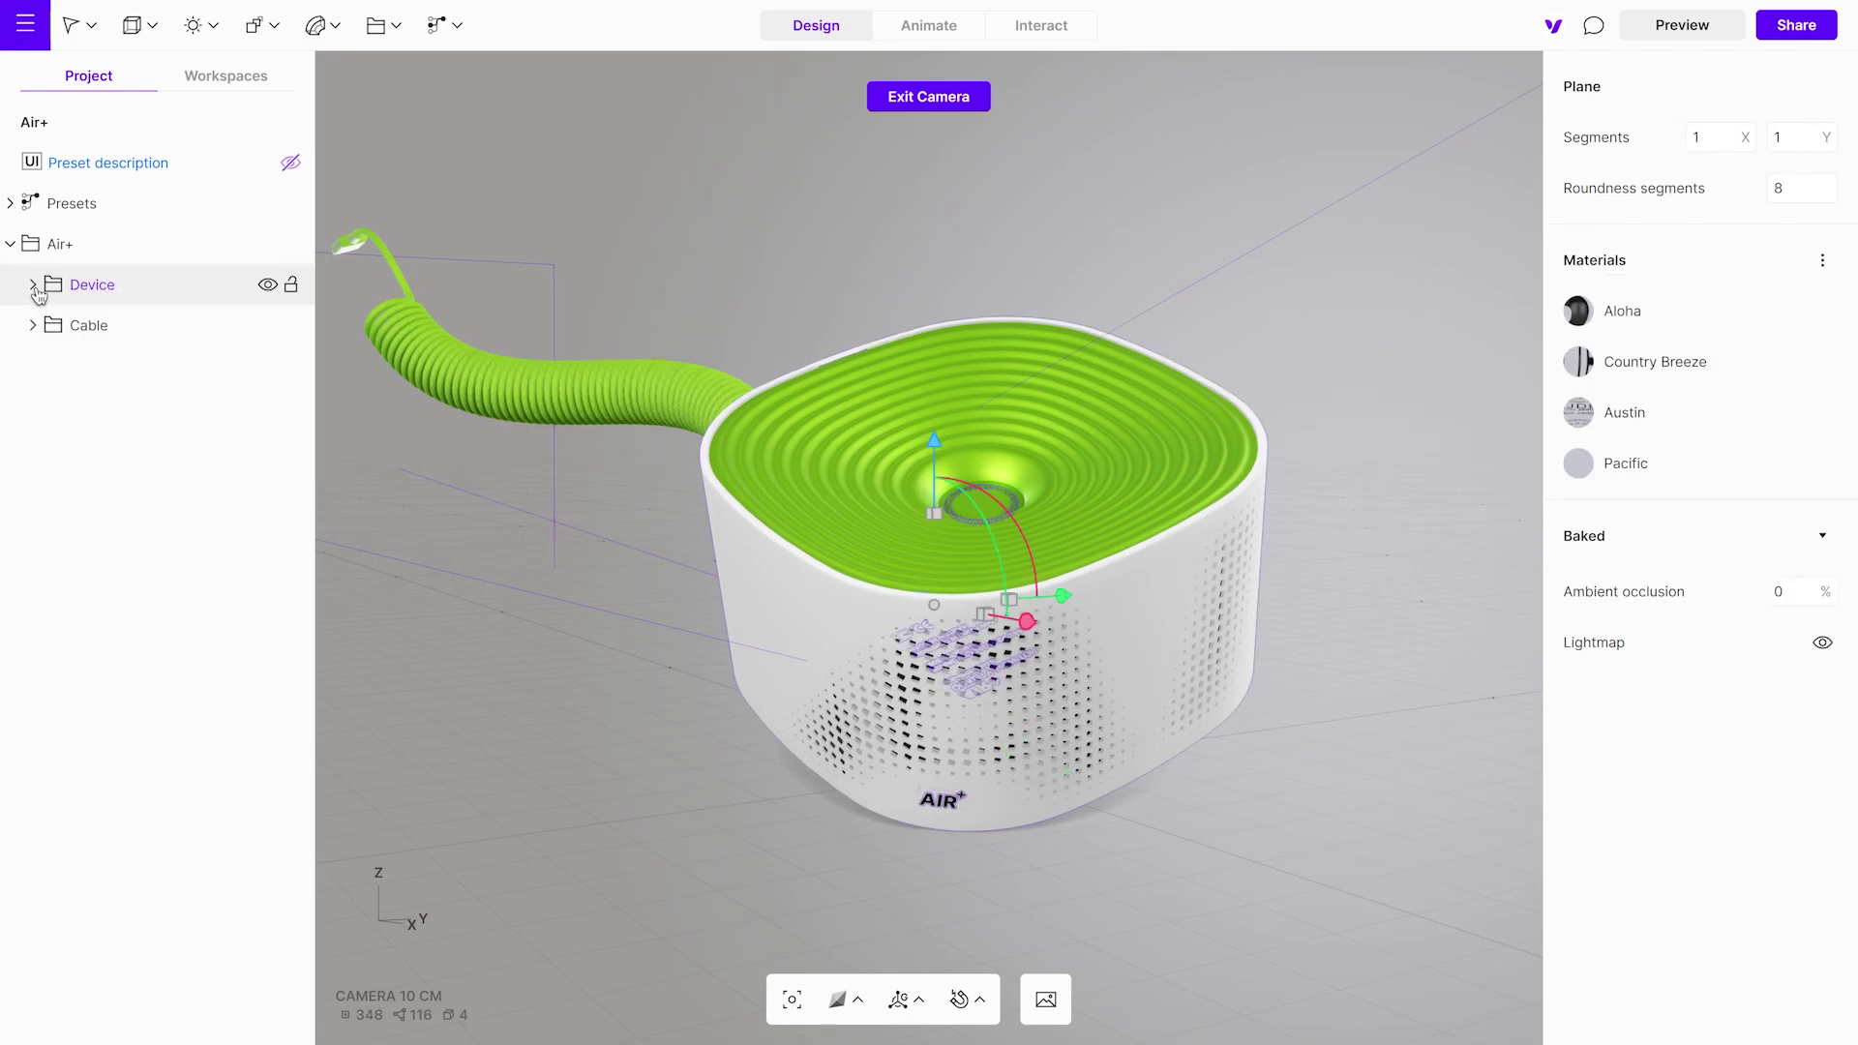
# - In Animate mode, shorten Animation 1 from about 4 s to roughly 1.5 s
pyautogui.click(931, 29)
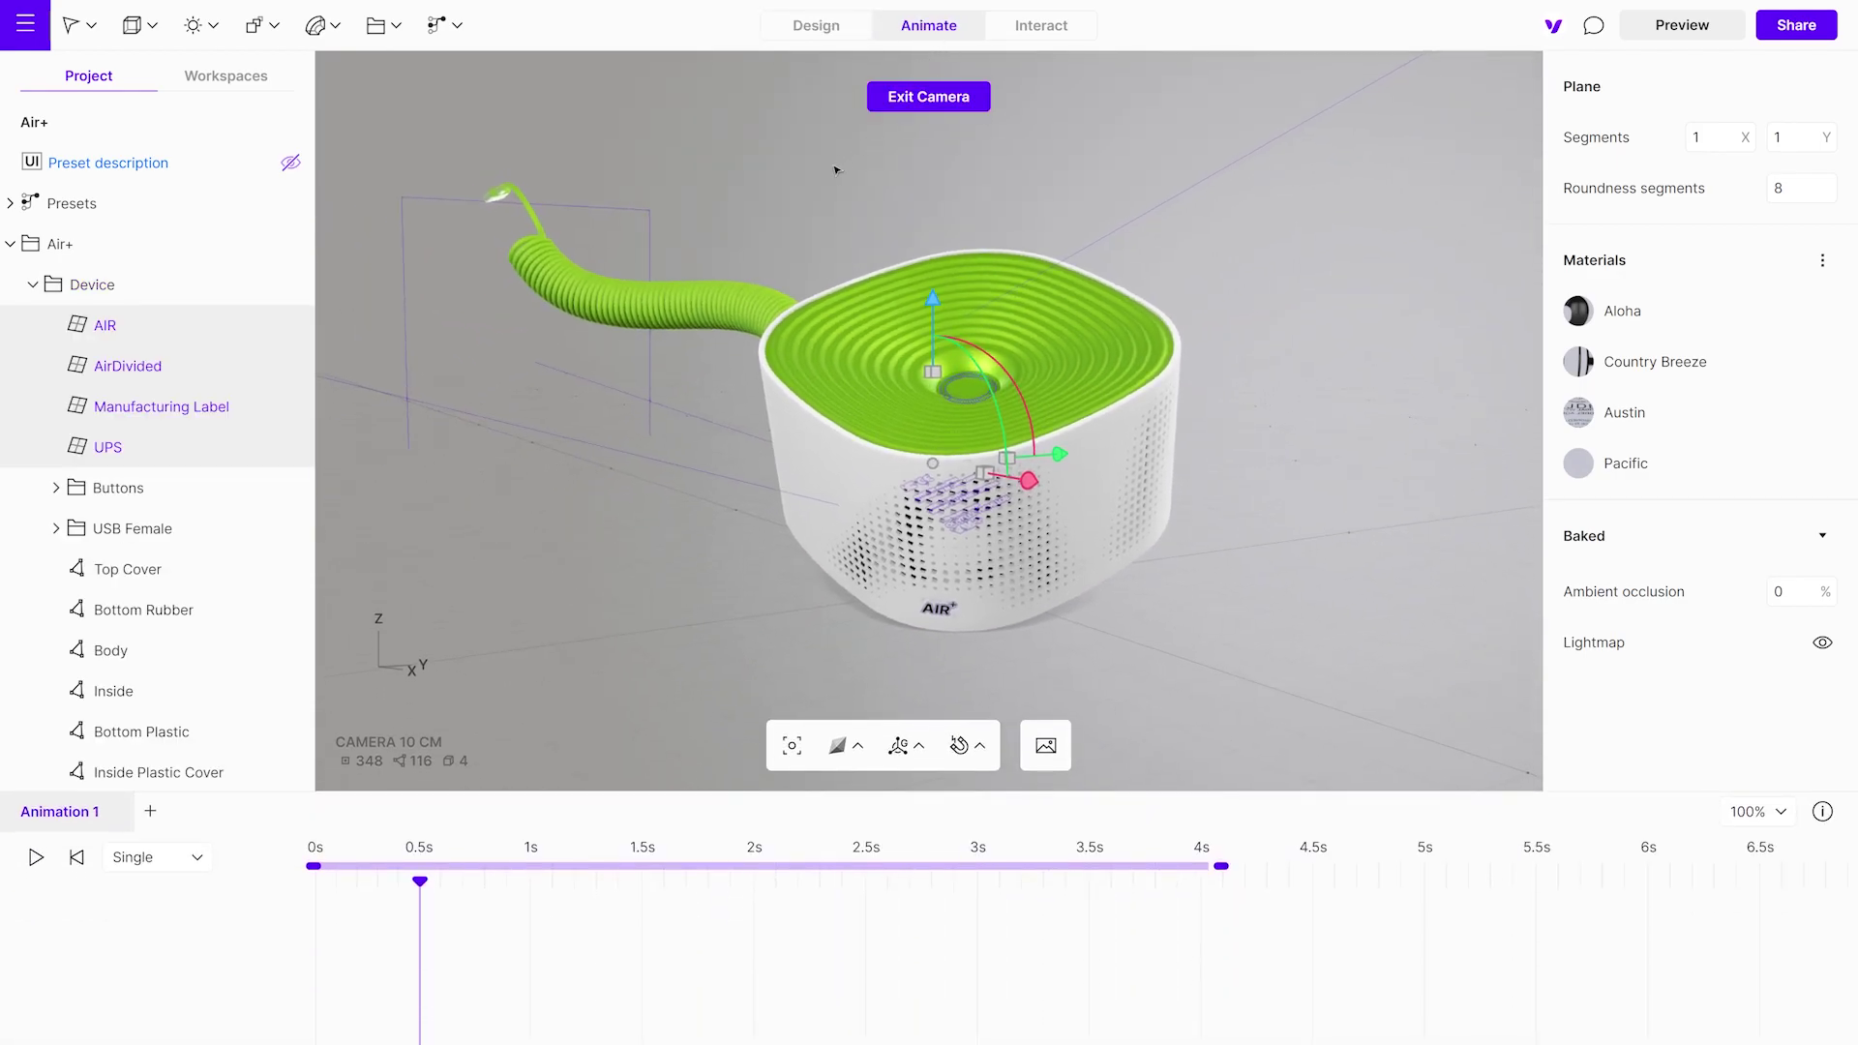
pyautogui.click(750, 208)
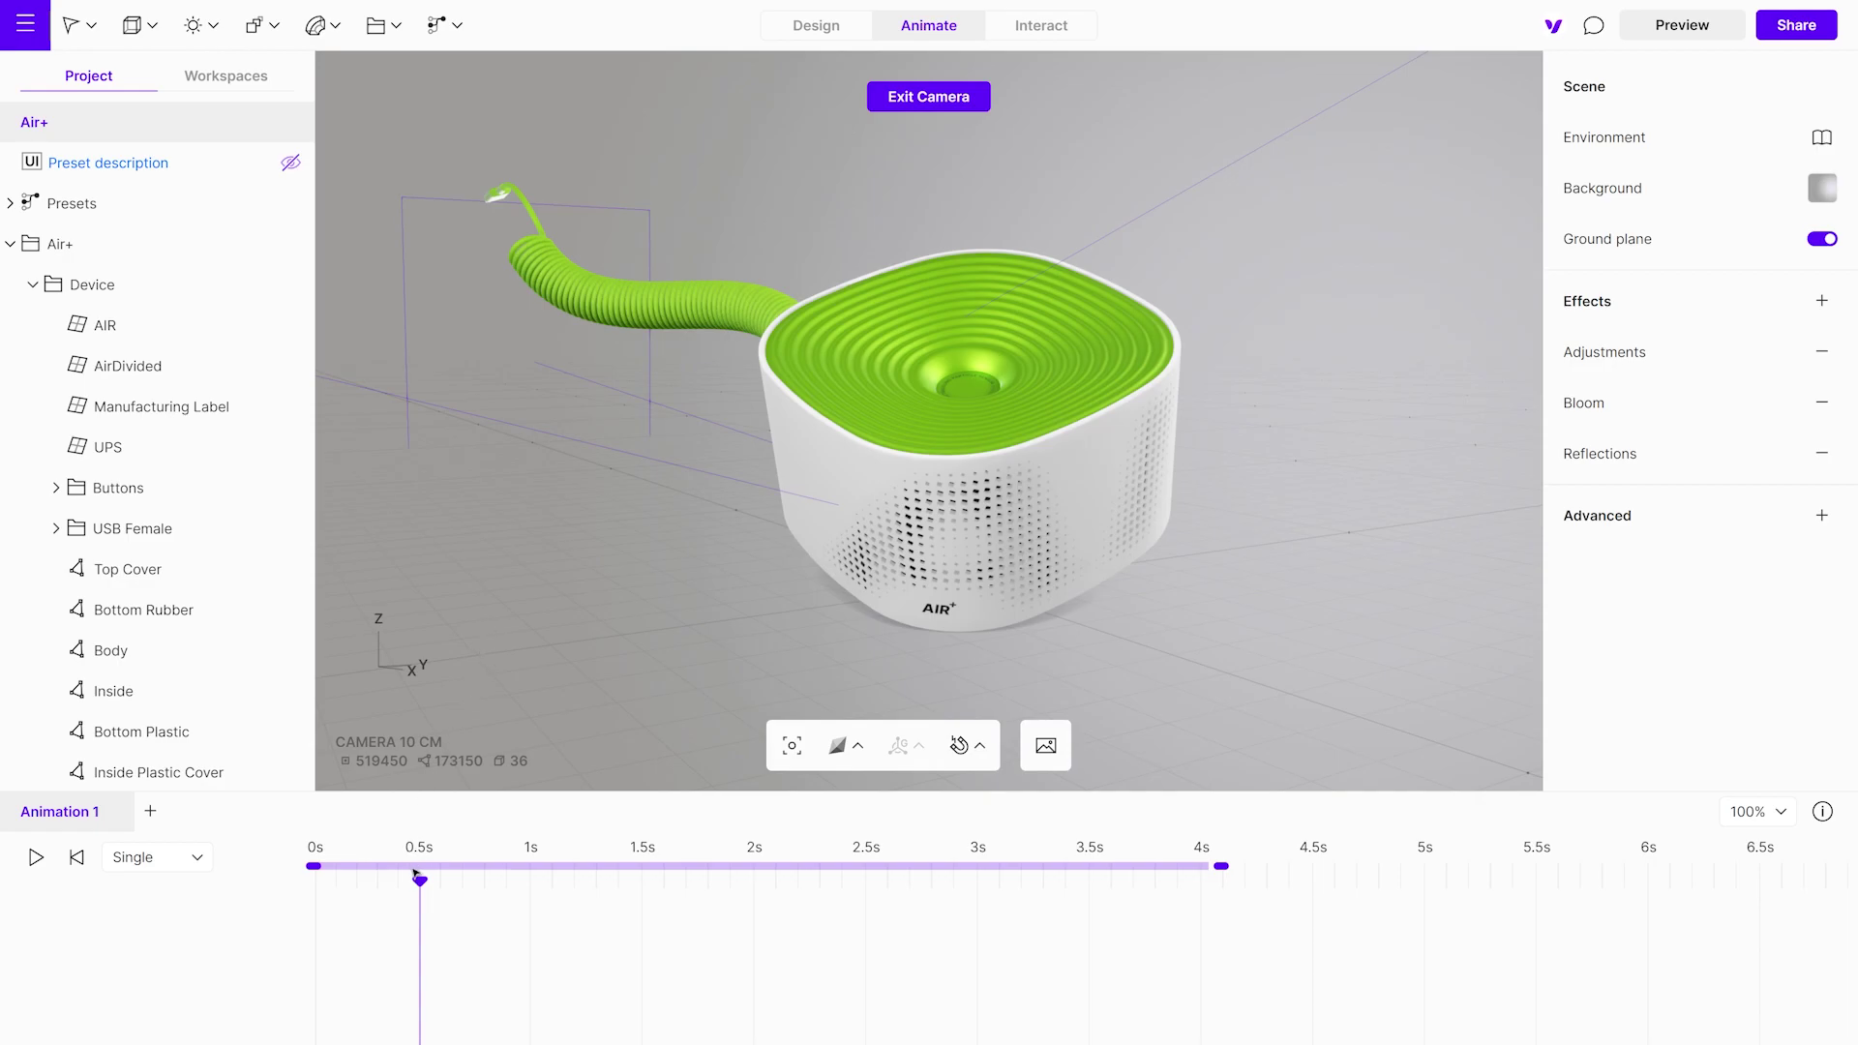
pyautogui.moveTo(418, 882); pyautogui.dragTo(633, 919)
pyautogui.moveTo(1217, 869); pyautogui.dragTo(640, 868)
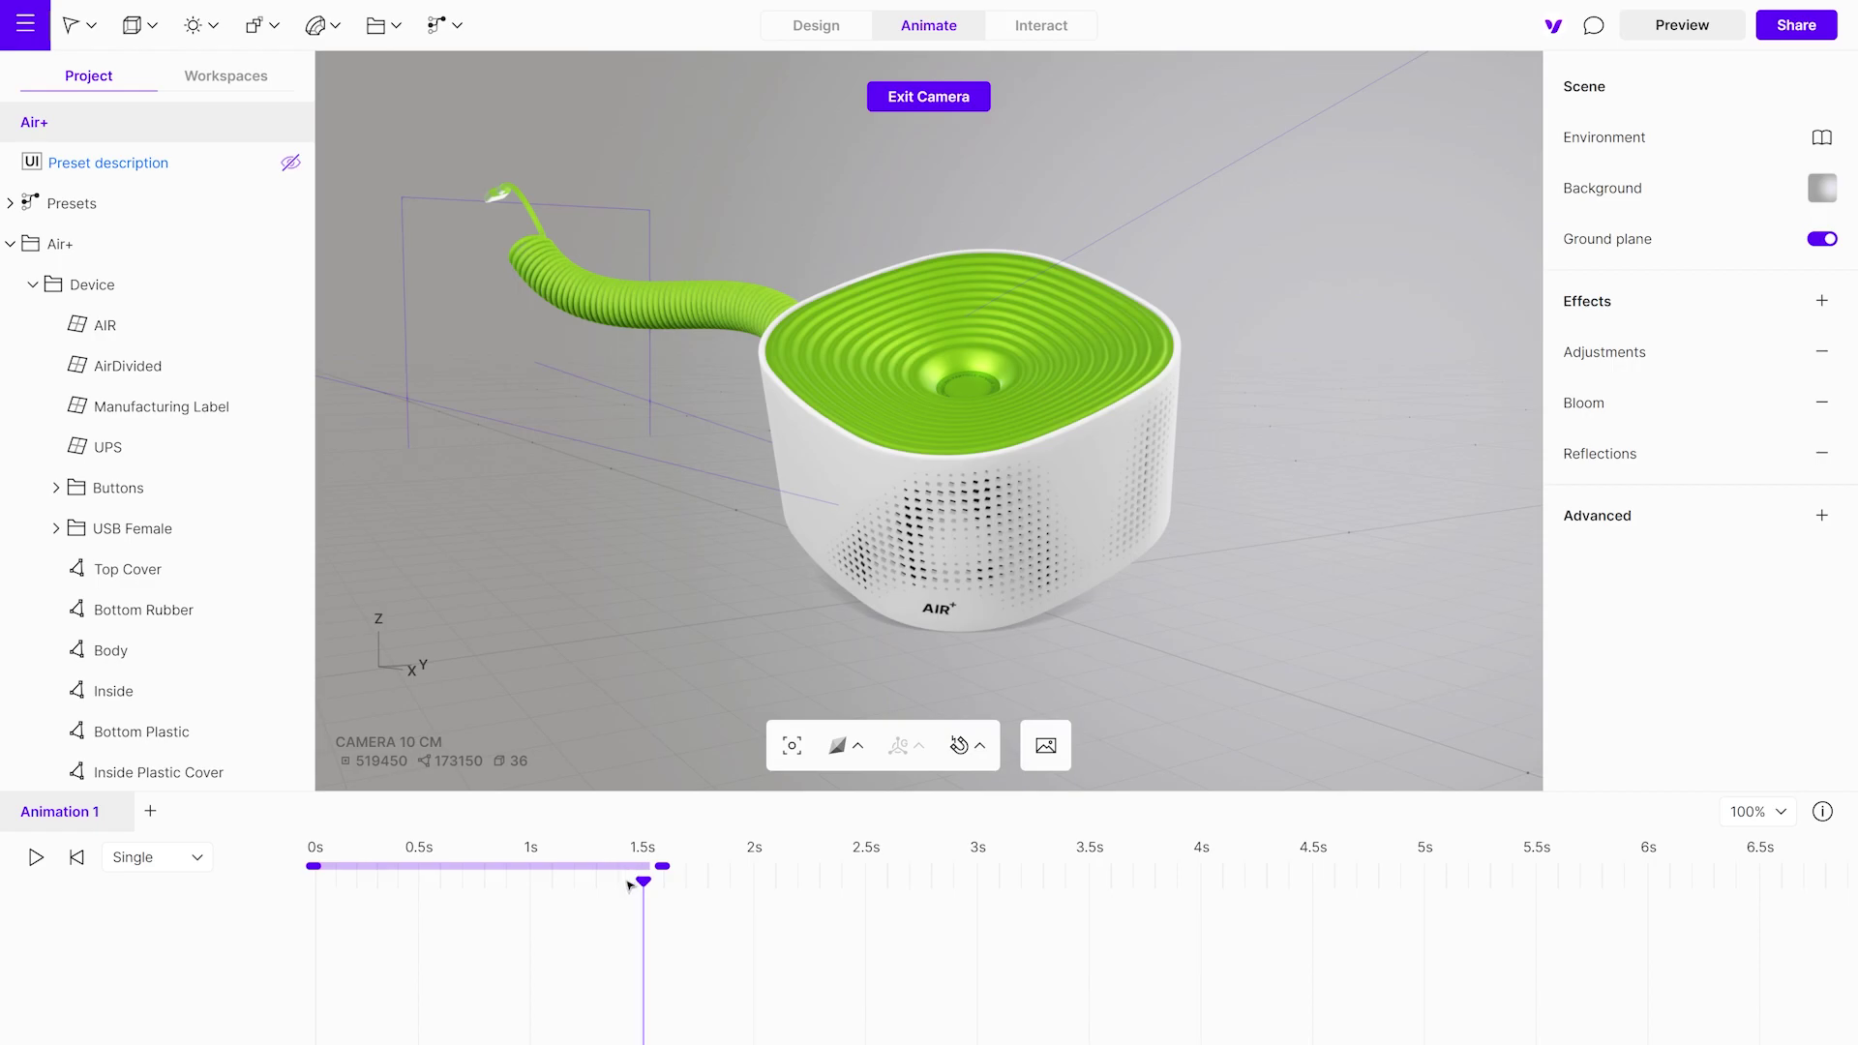
# - Keyframe Air+ raised, tilted and scaled to 1.13 at 1.5 s, then play it back
pyautogui.click(831, 538)
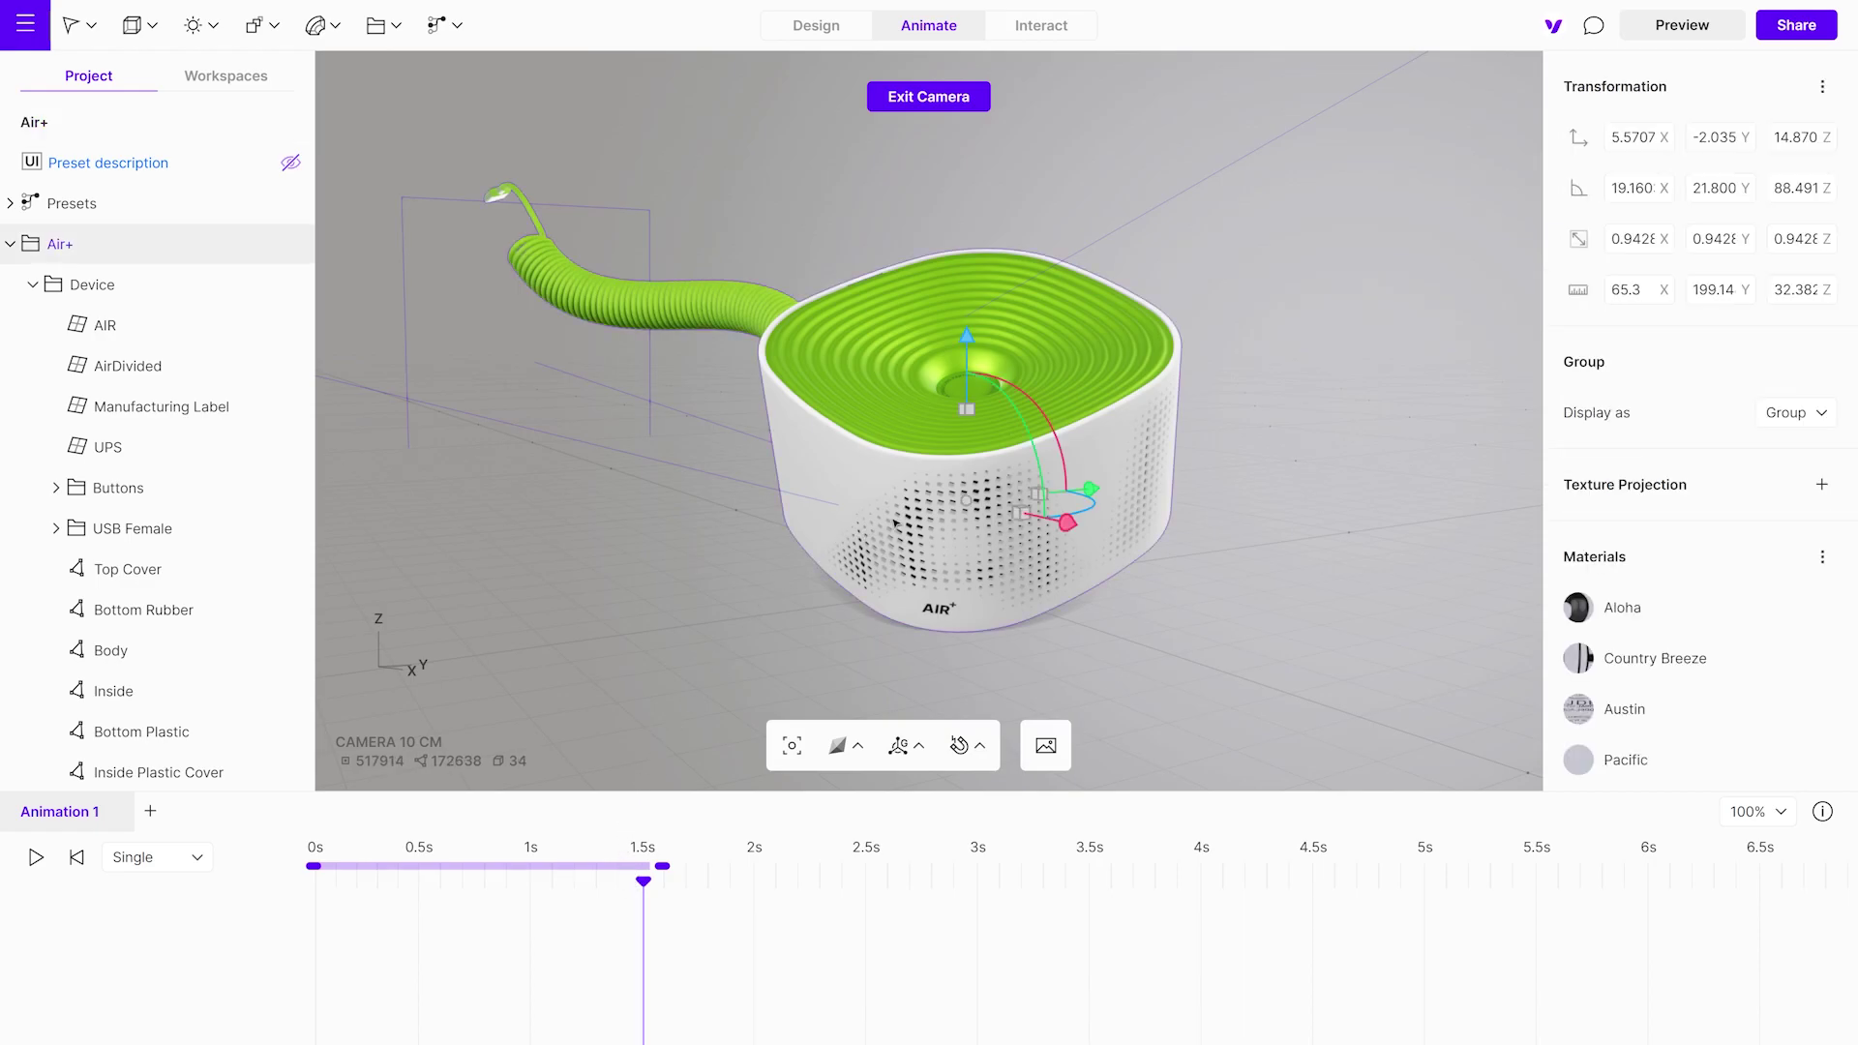
pyautogui.moveTo(988, 353)
pyautogui.mouseDown()
pyautogui.moveTo(1007, 330)
pyautogui.moveTo(1038, 342)
pyautogui.moveTo(962, 332)
pyautogui.mouseUp()
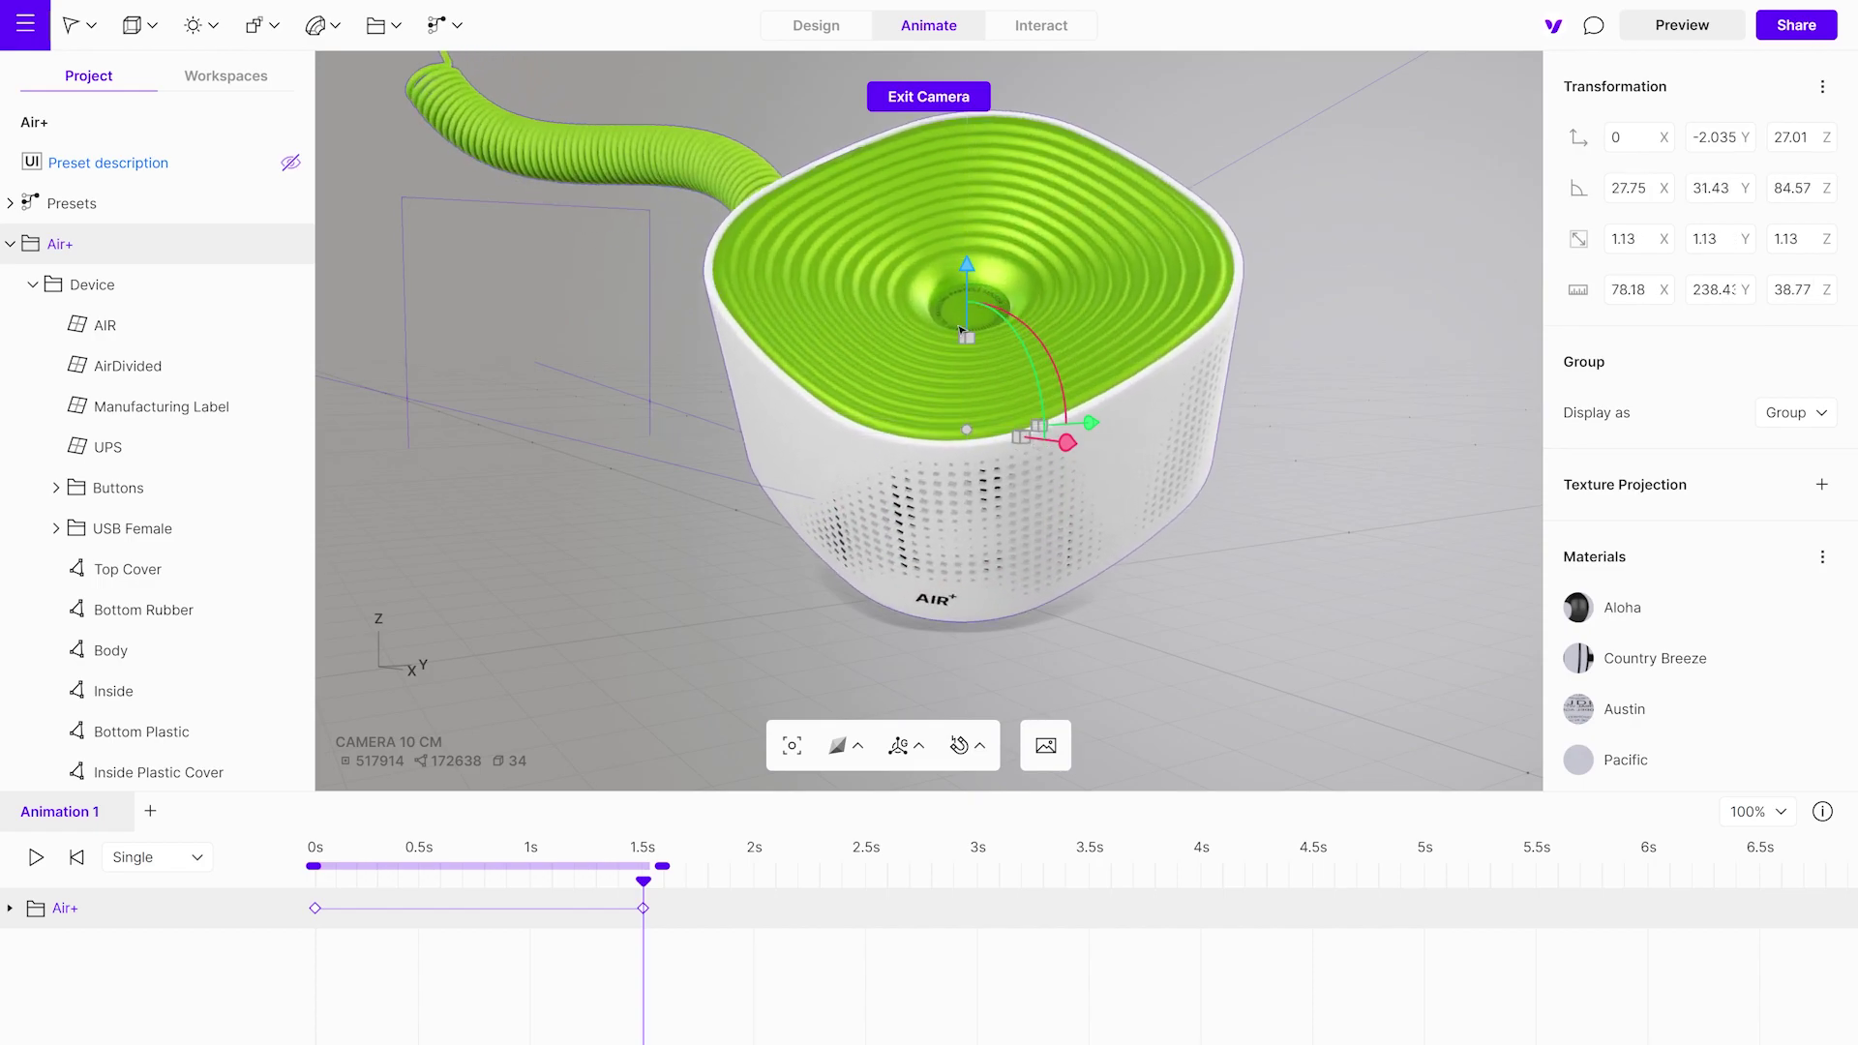
pyautogui.click(36, 857)
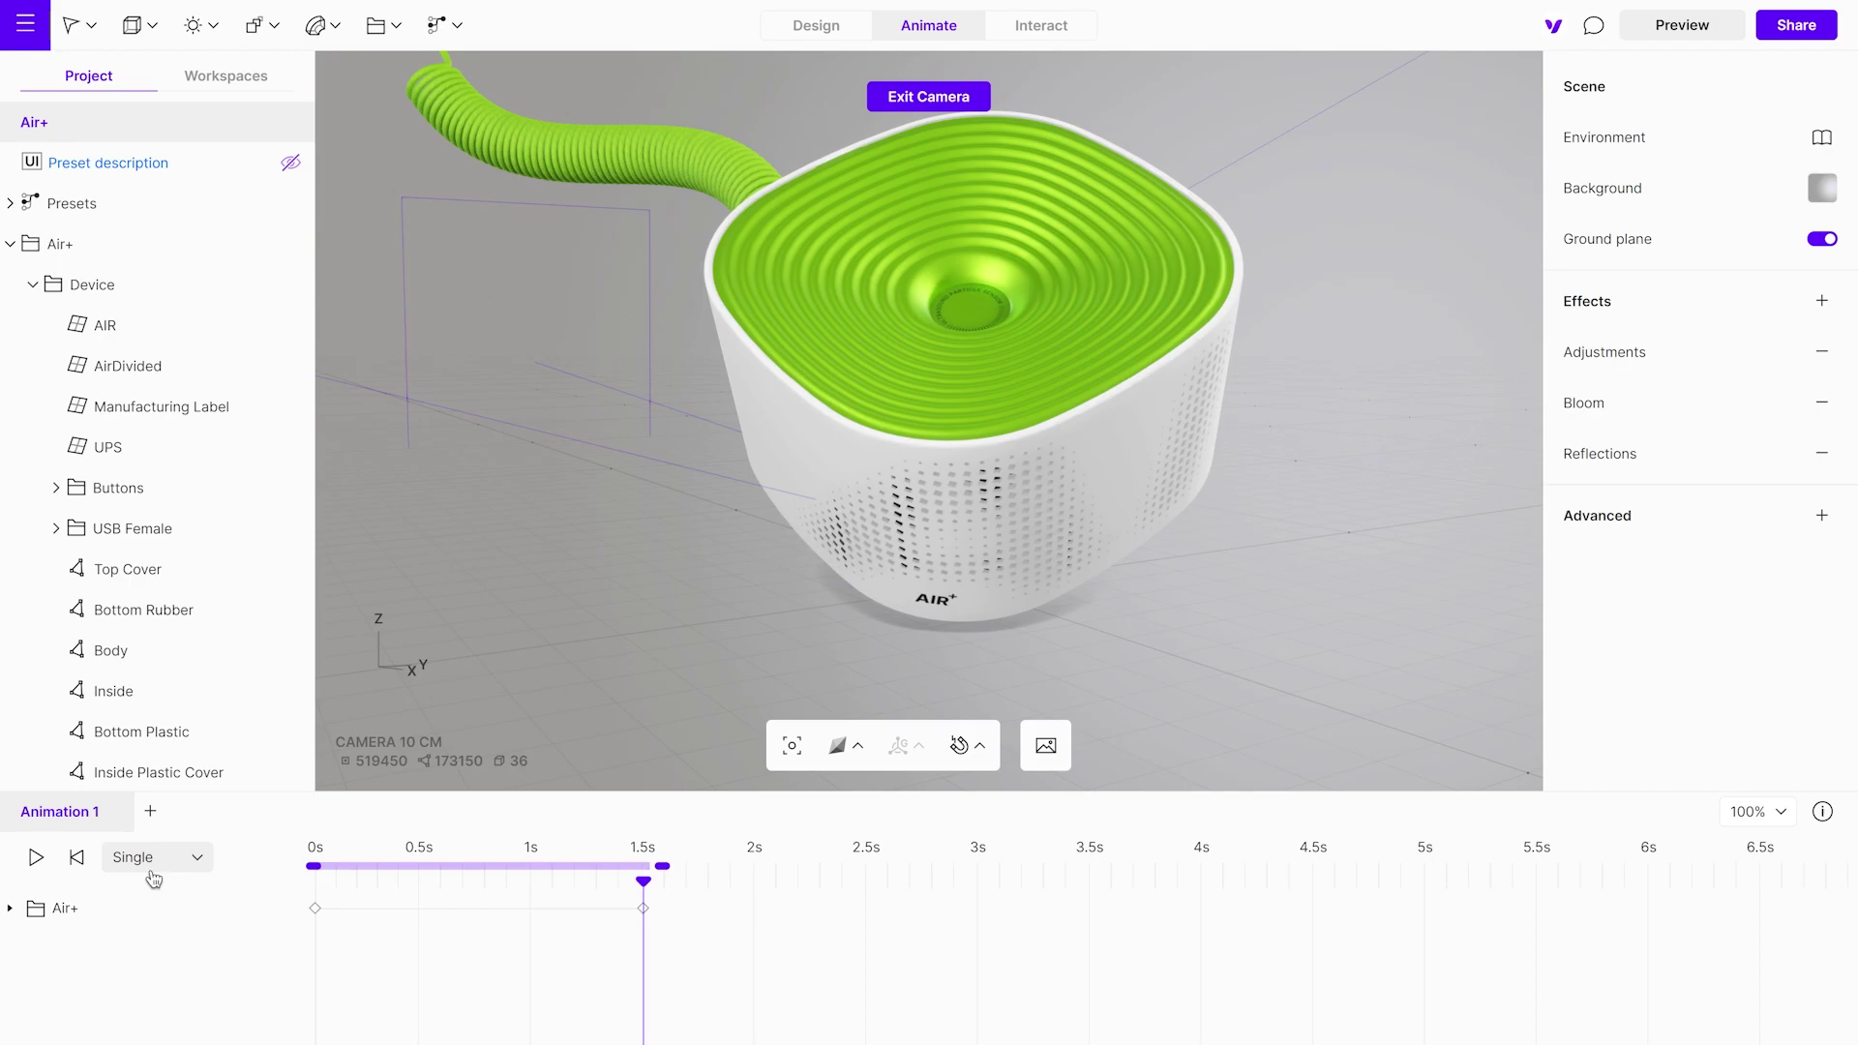
# - Set Animation 1 playback to Ping-Pong looping and preview it
pyautogui.click(192, 864)
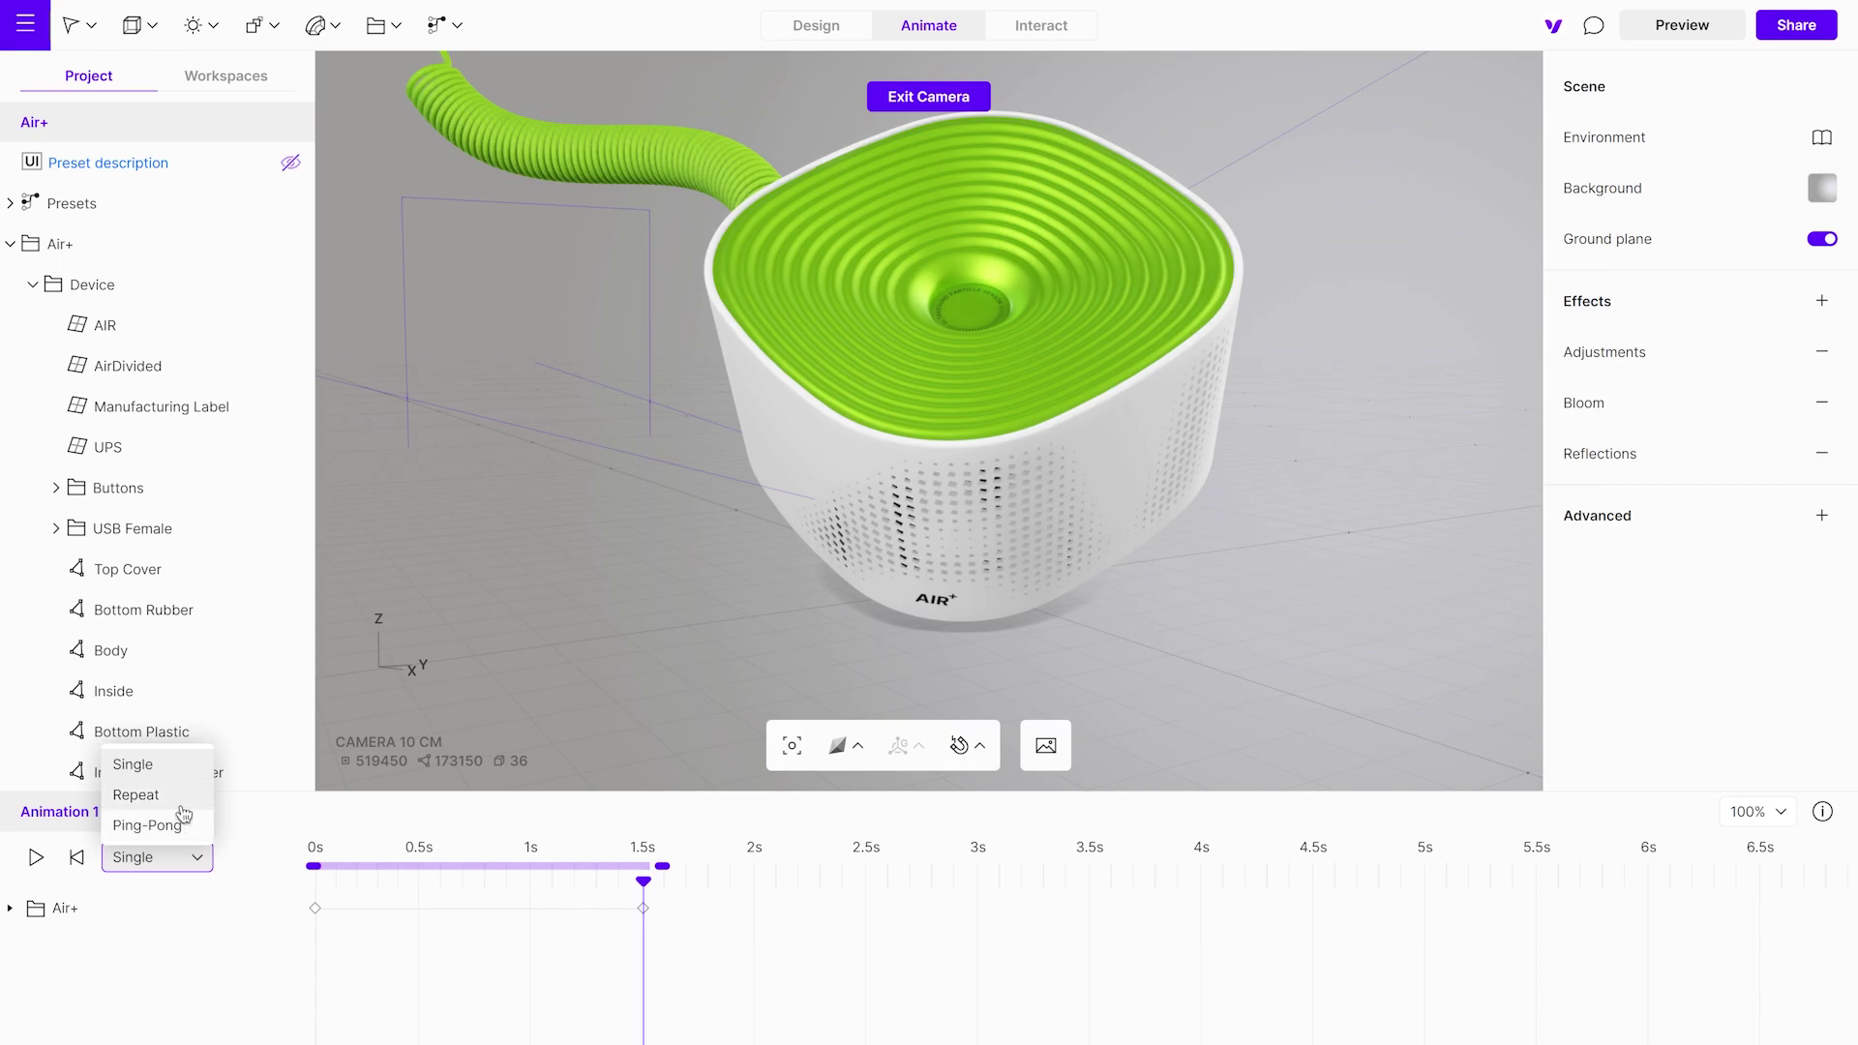
pyautogui.click(170, 796)
pyautogui.click(36, 859)
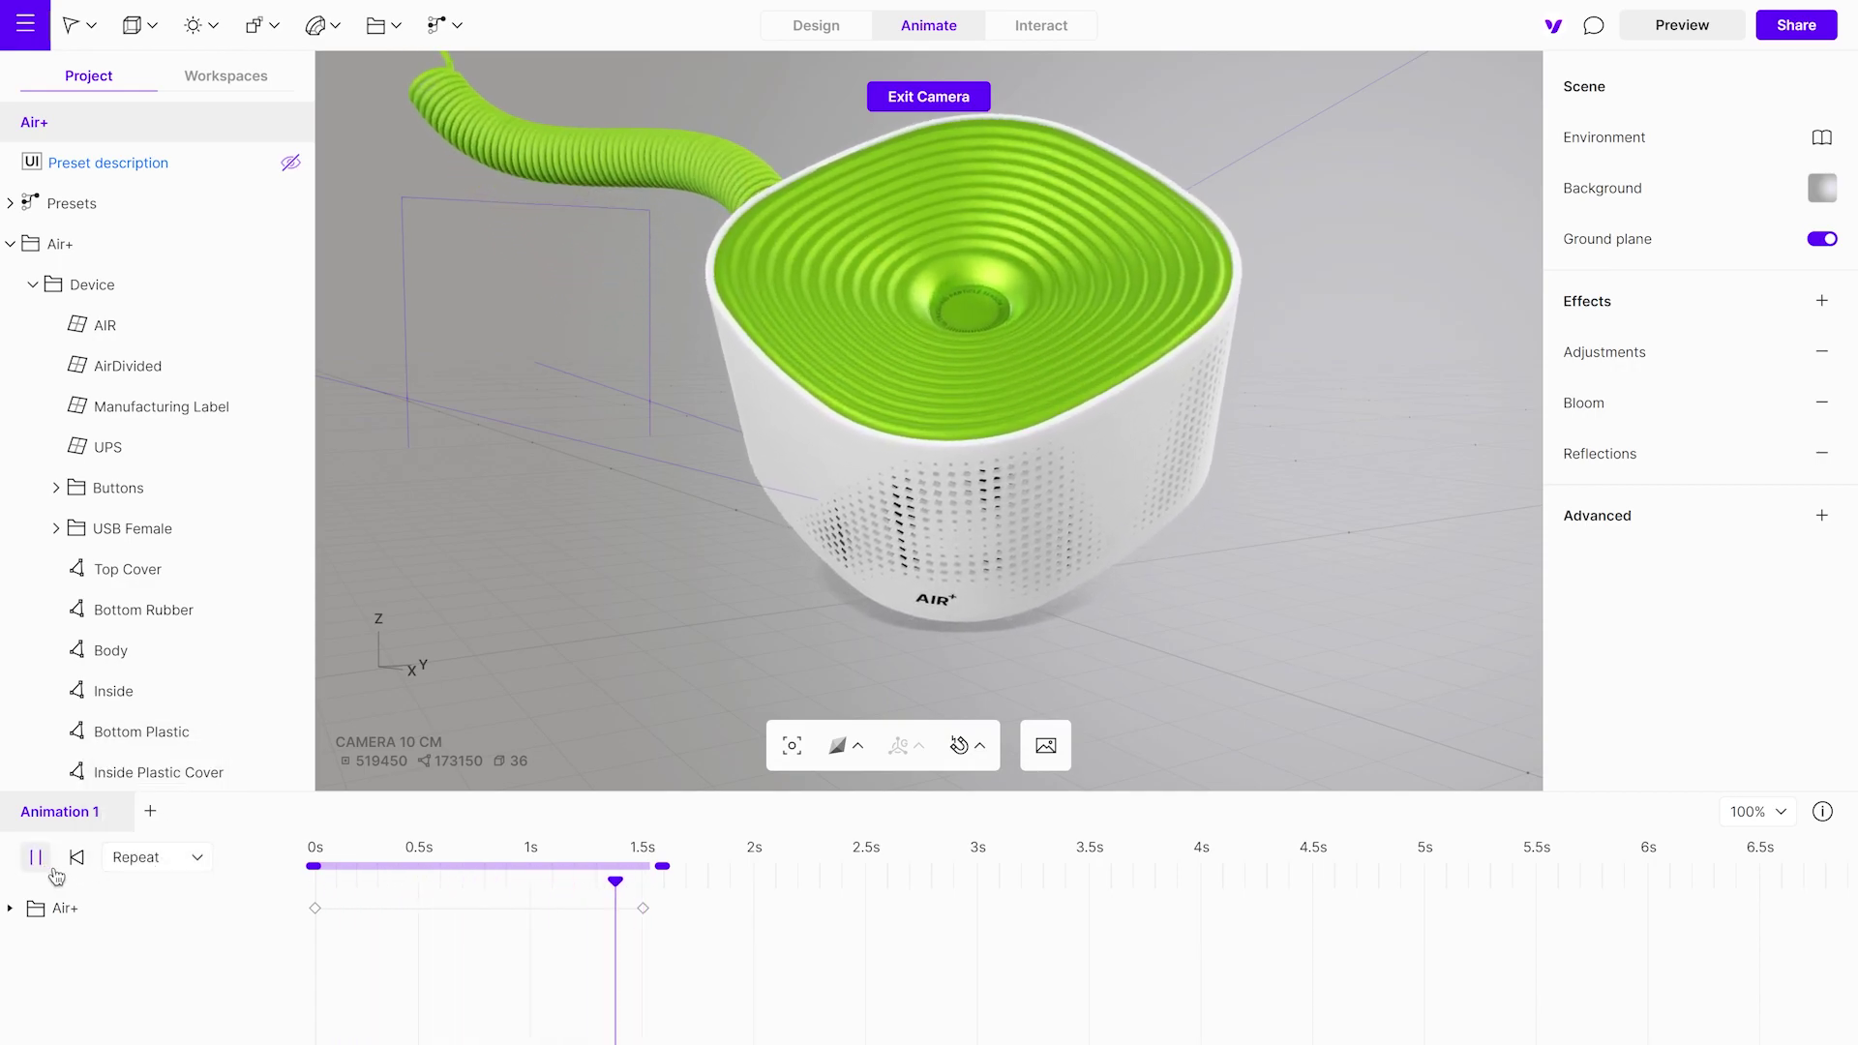
pyautogui.click(39, 861)
pyautogui.click(176, 856)
pyautogui.click(147, 825)
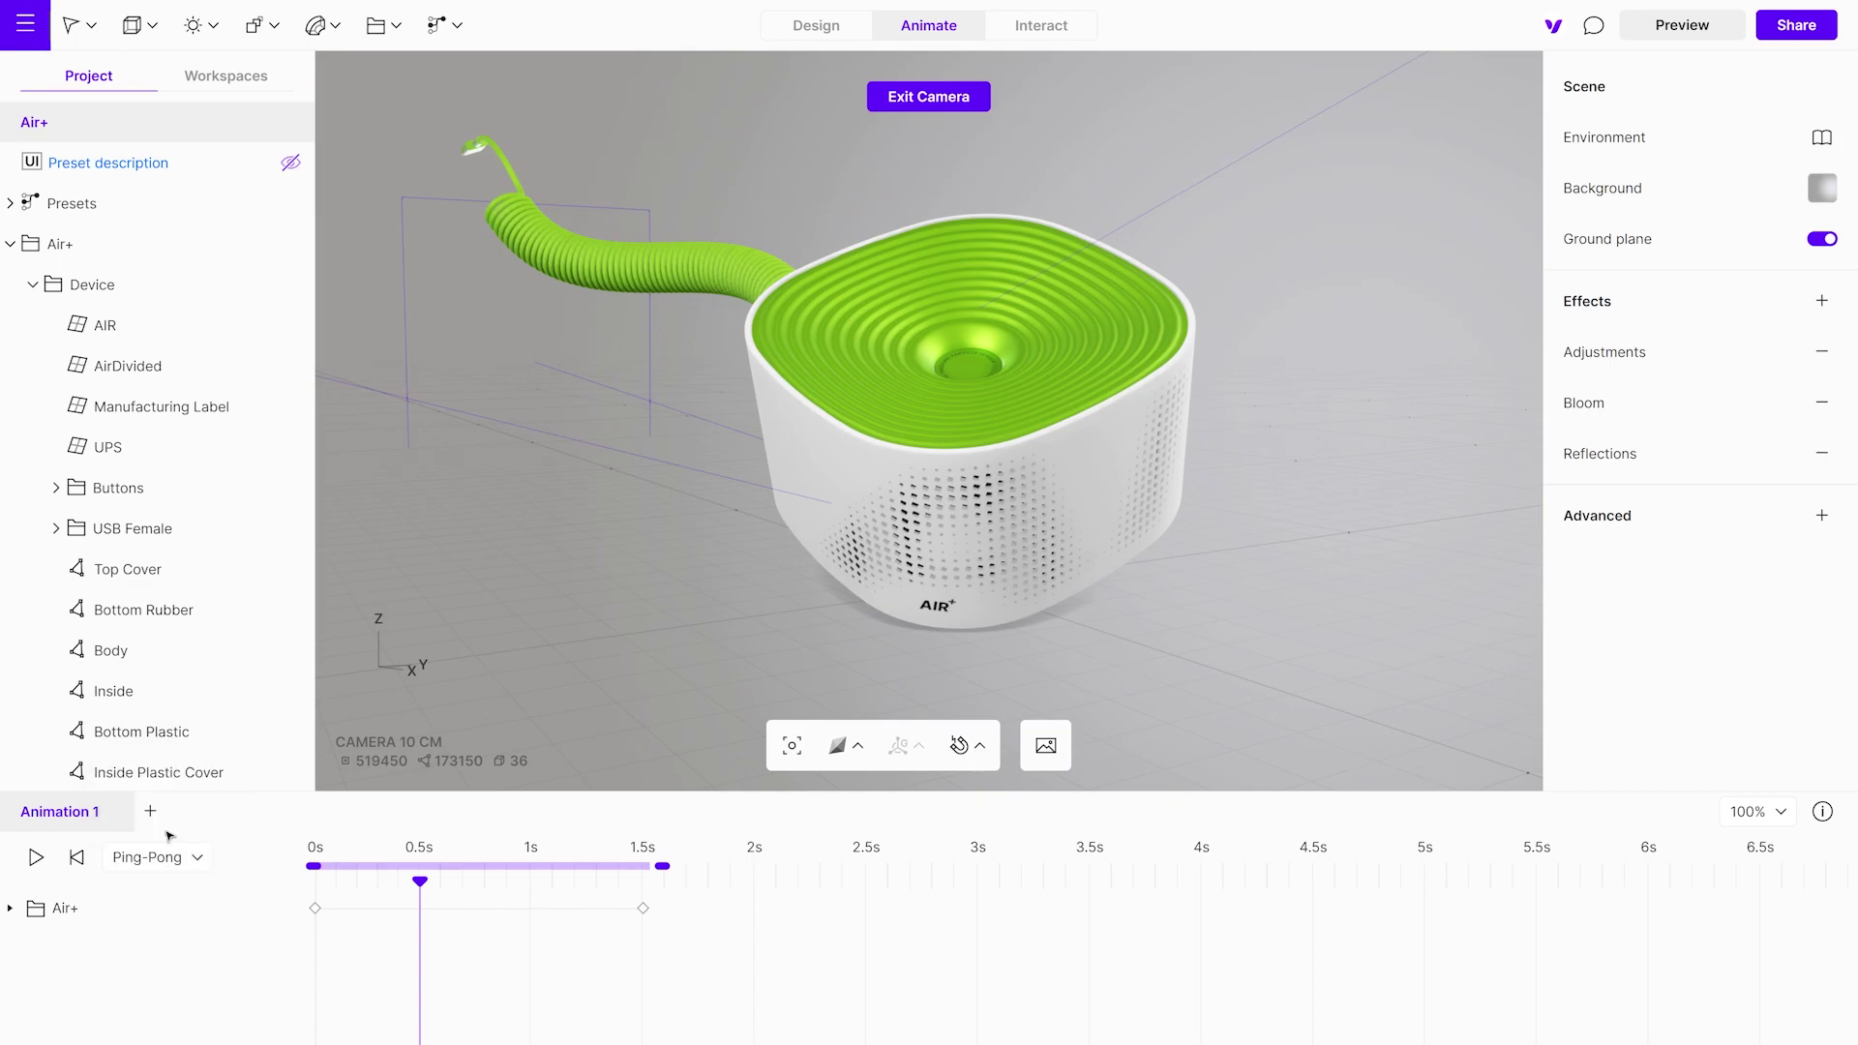
pyautogui.press('space')
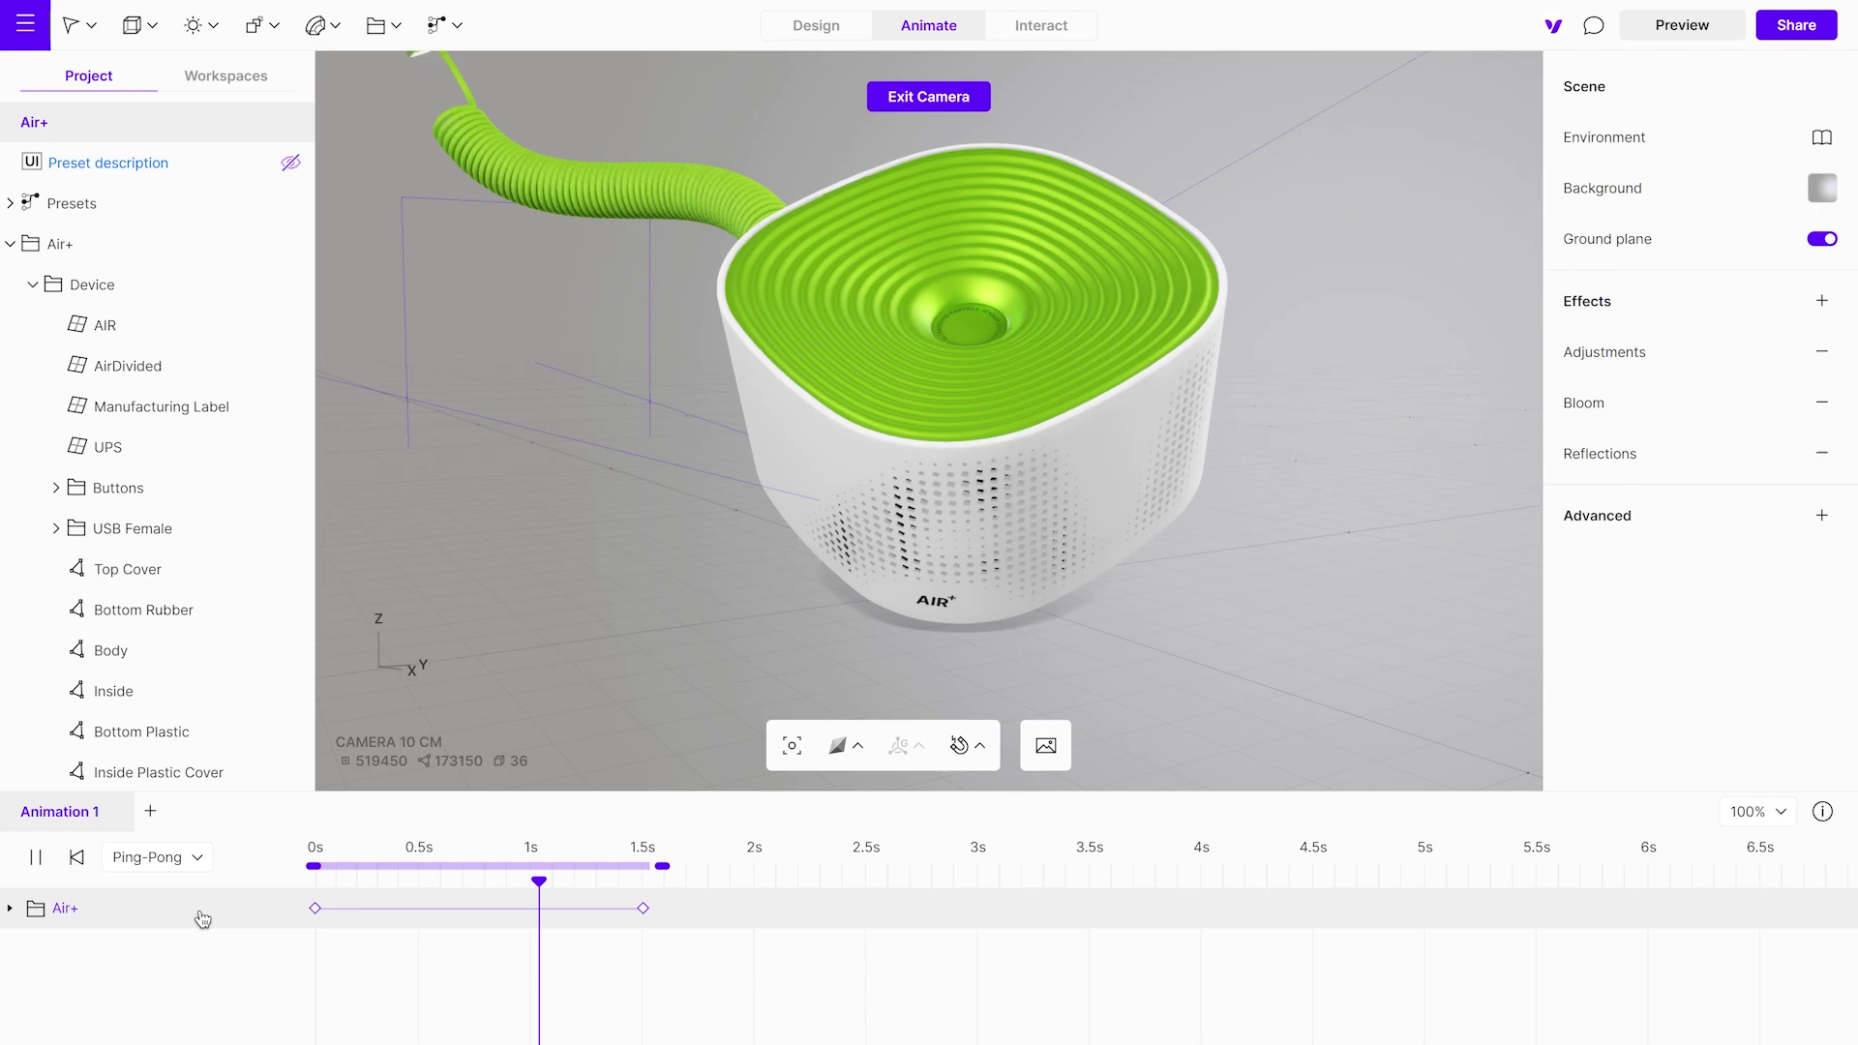
pyautogui.press('space')
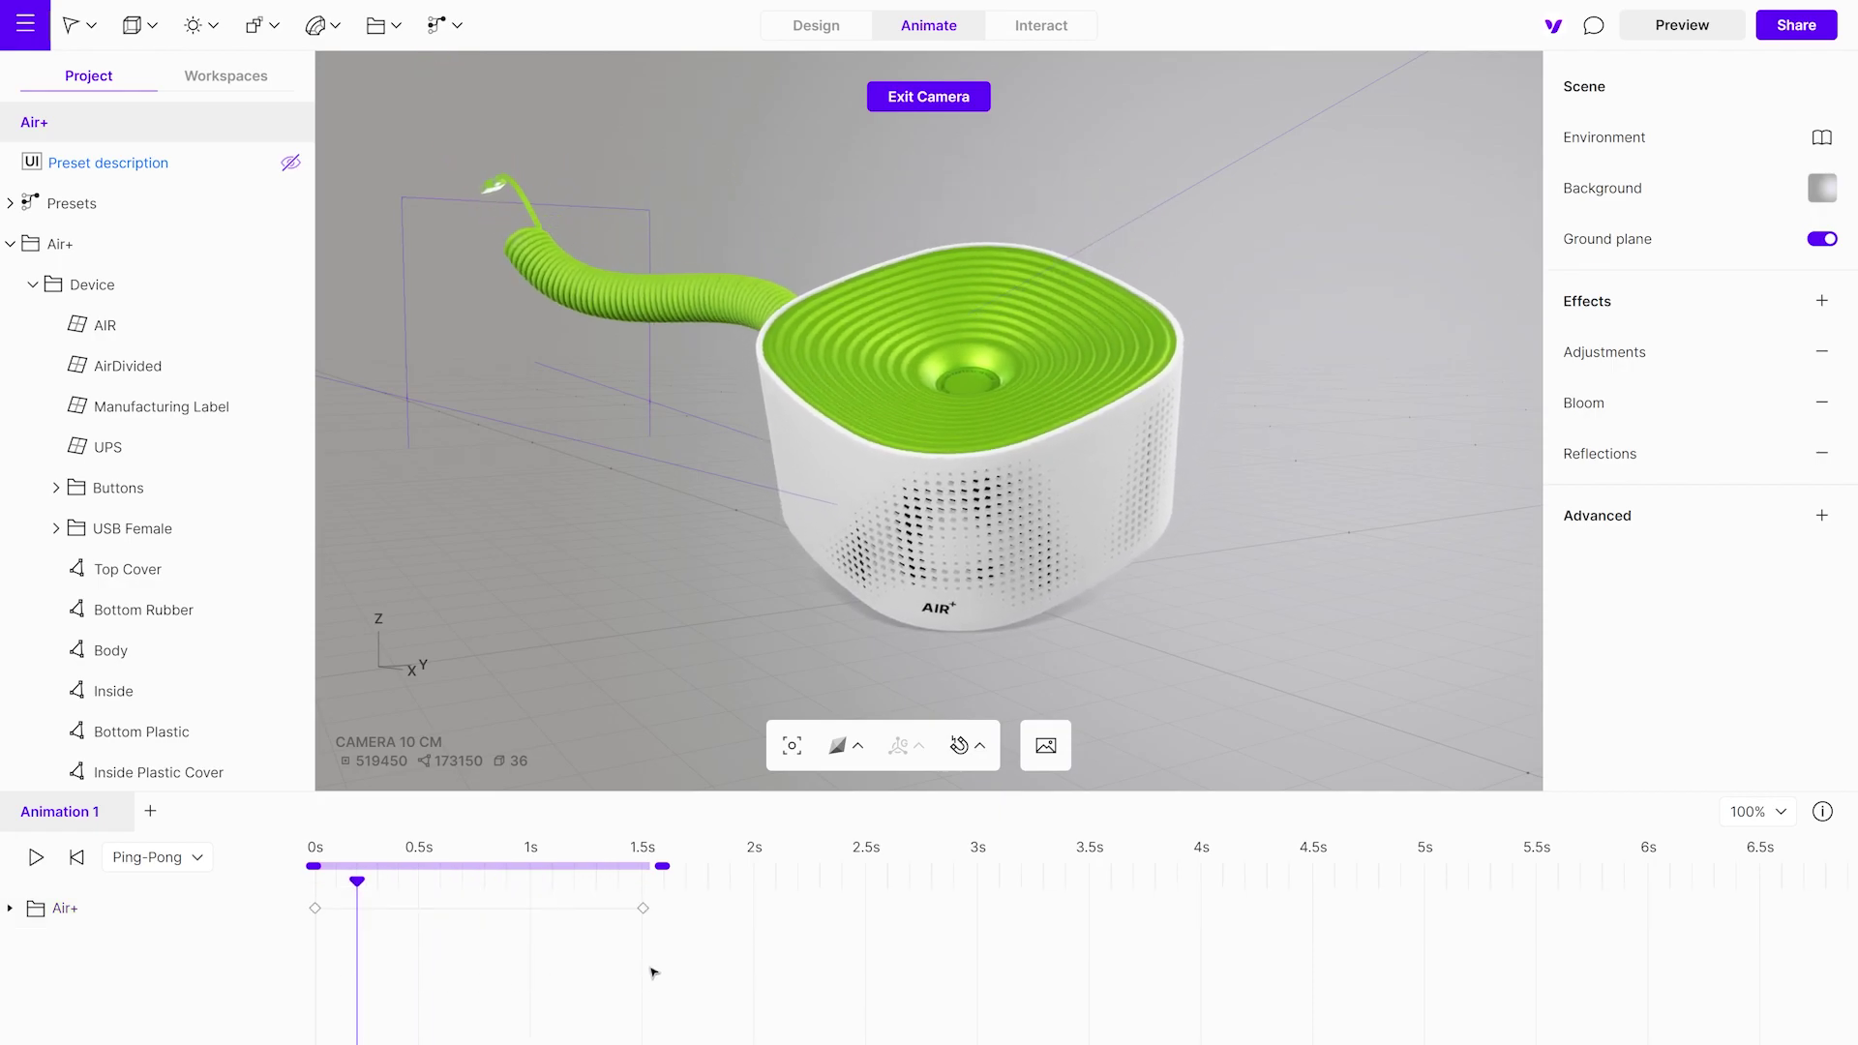
# - Rename Animation 1 to 'Switch On'
pyautogui.moveTo(674, 963); pyautogui.dragTo(314, 891)
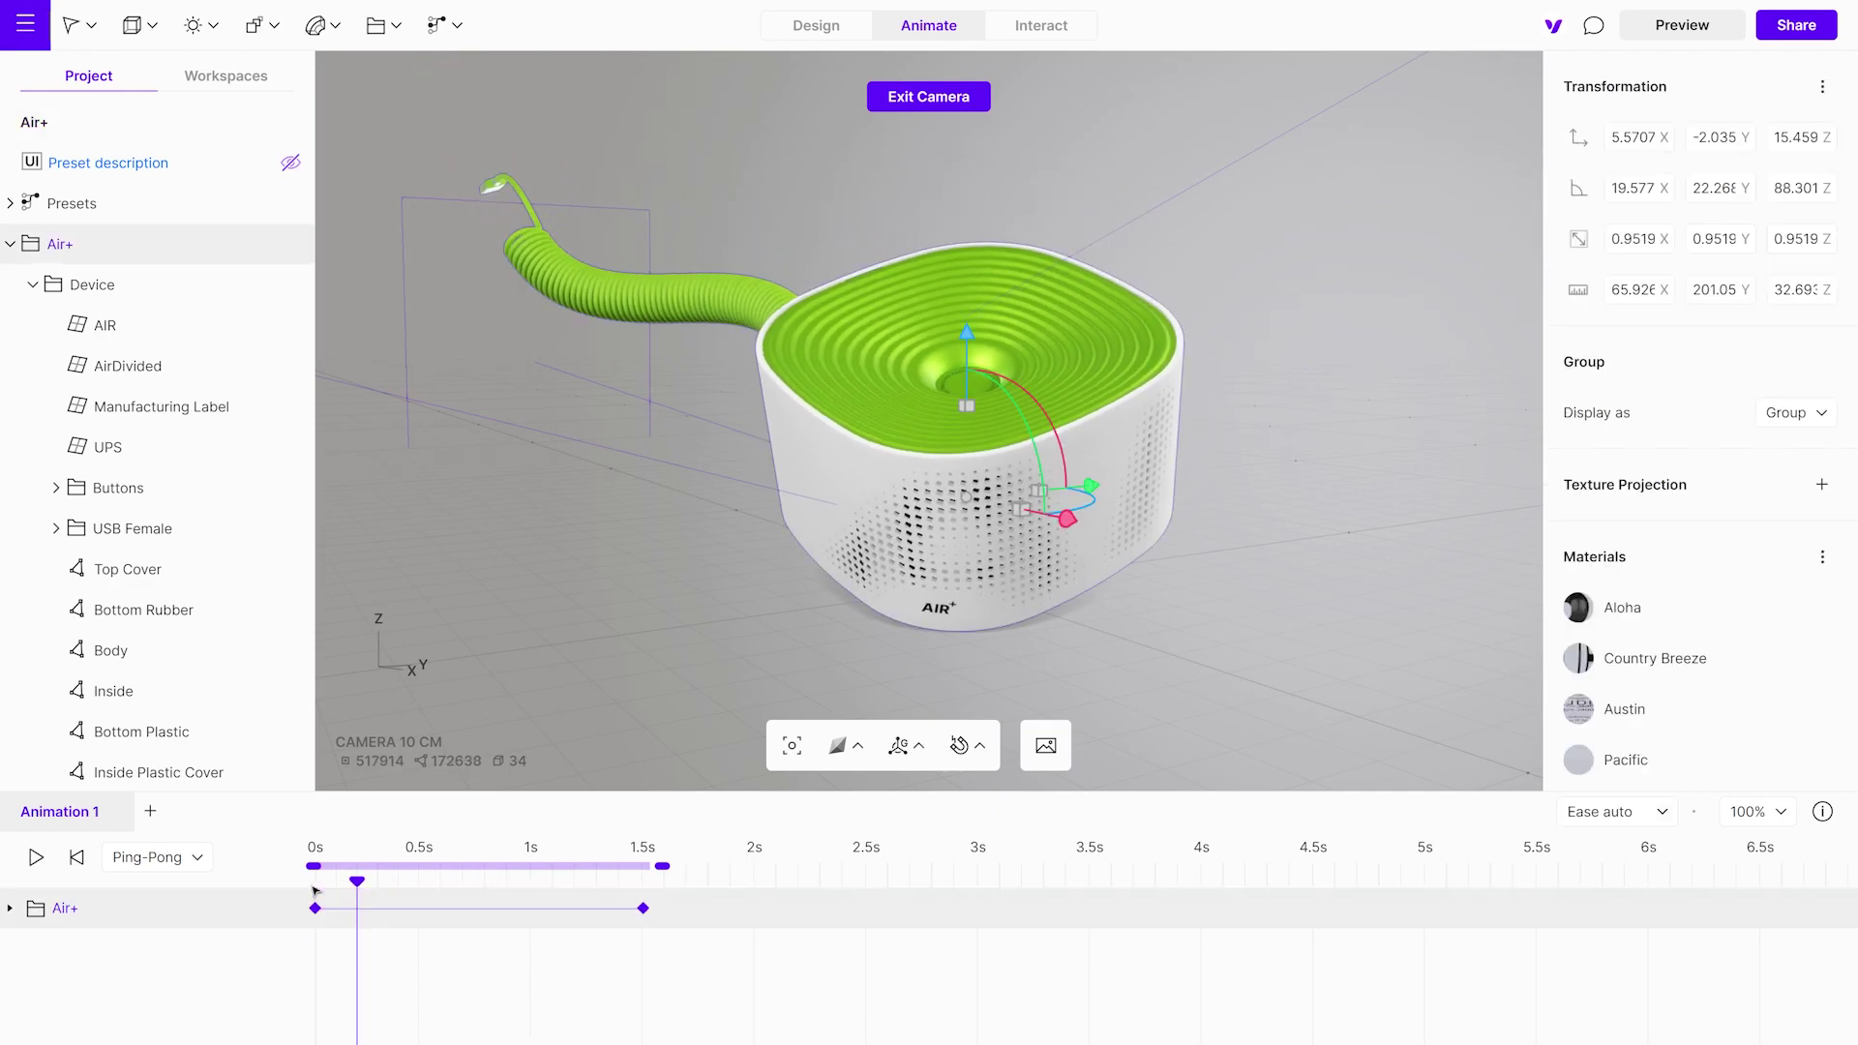
pyautogui.doubleClick(83, 811)
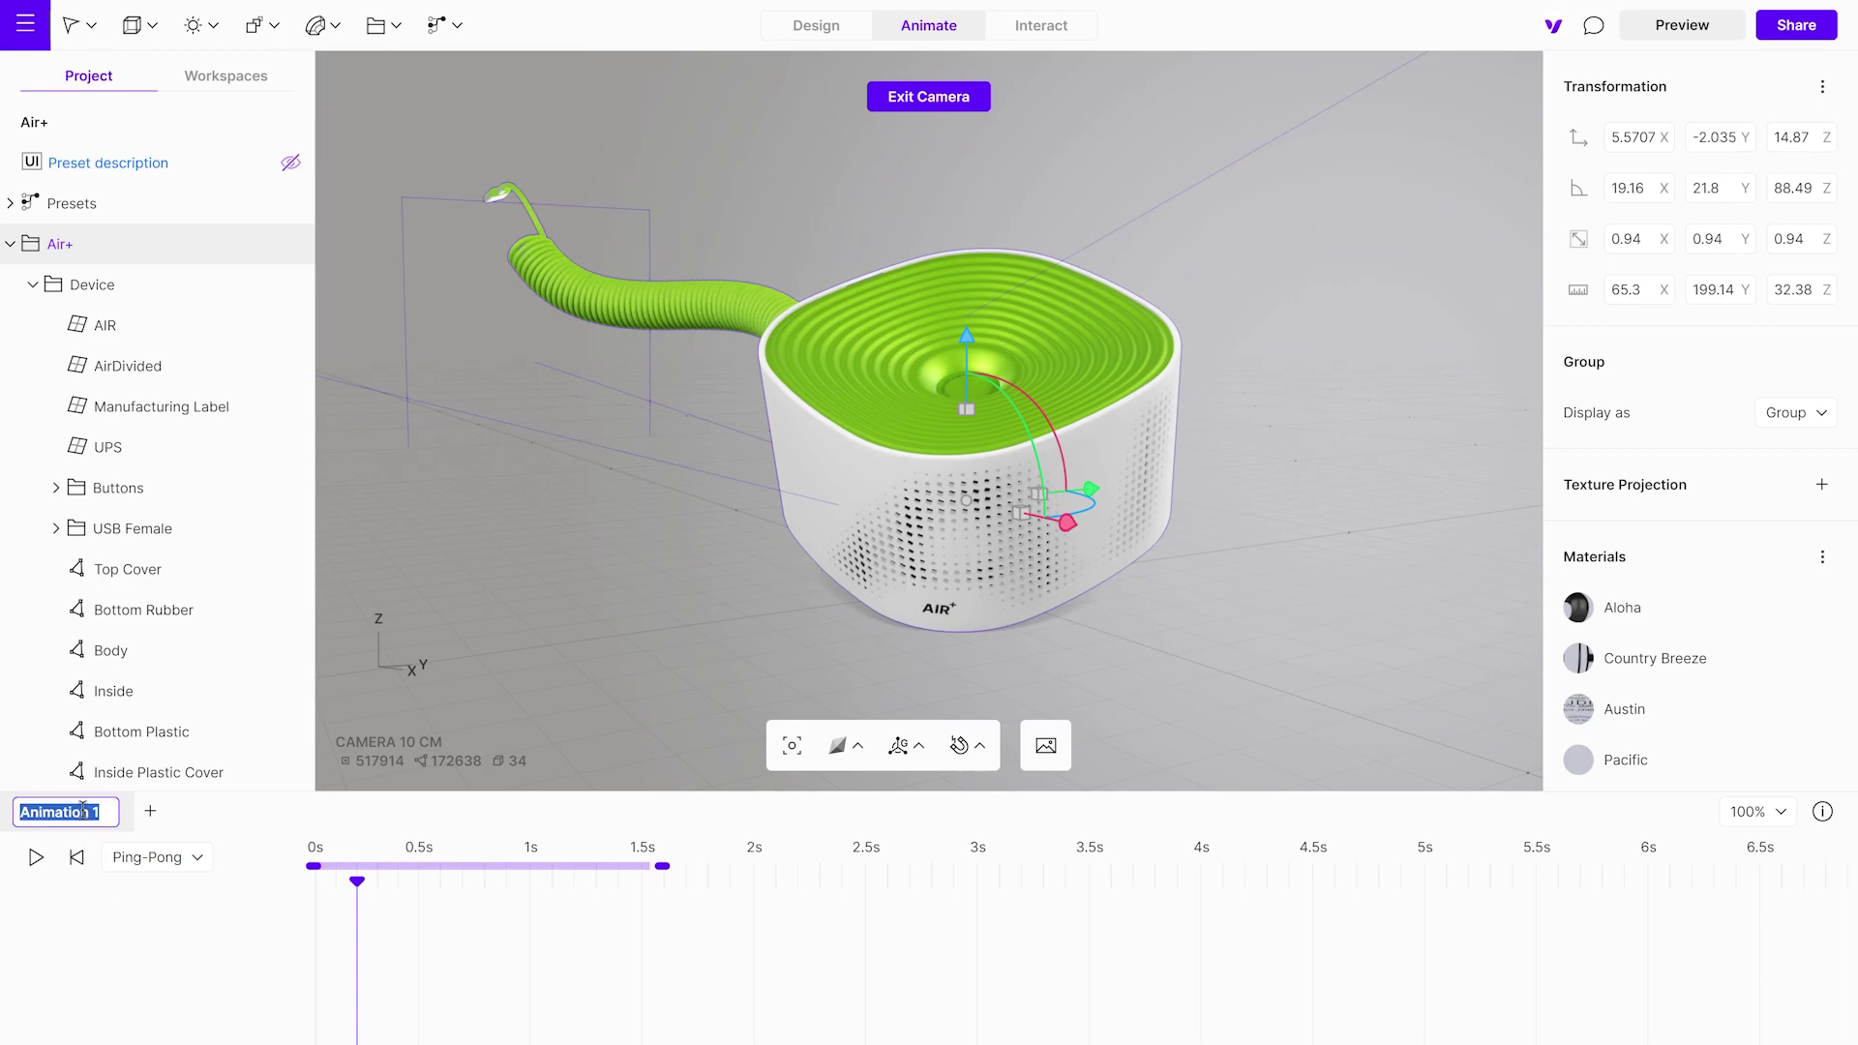
pyautogui.write('Swit')
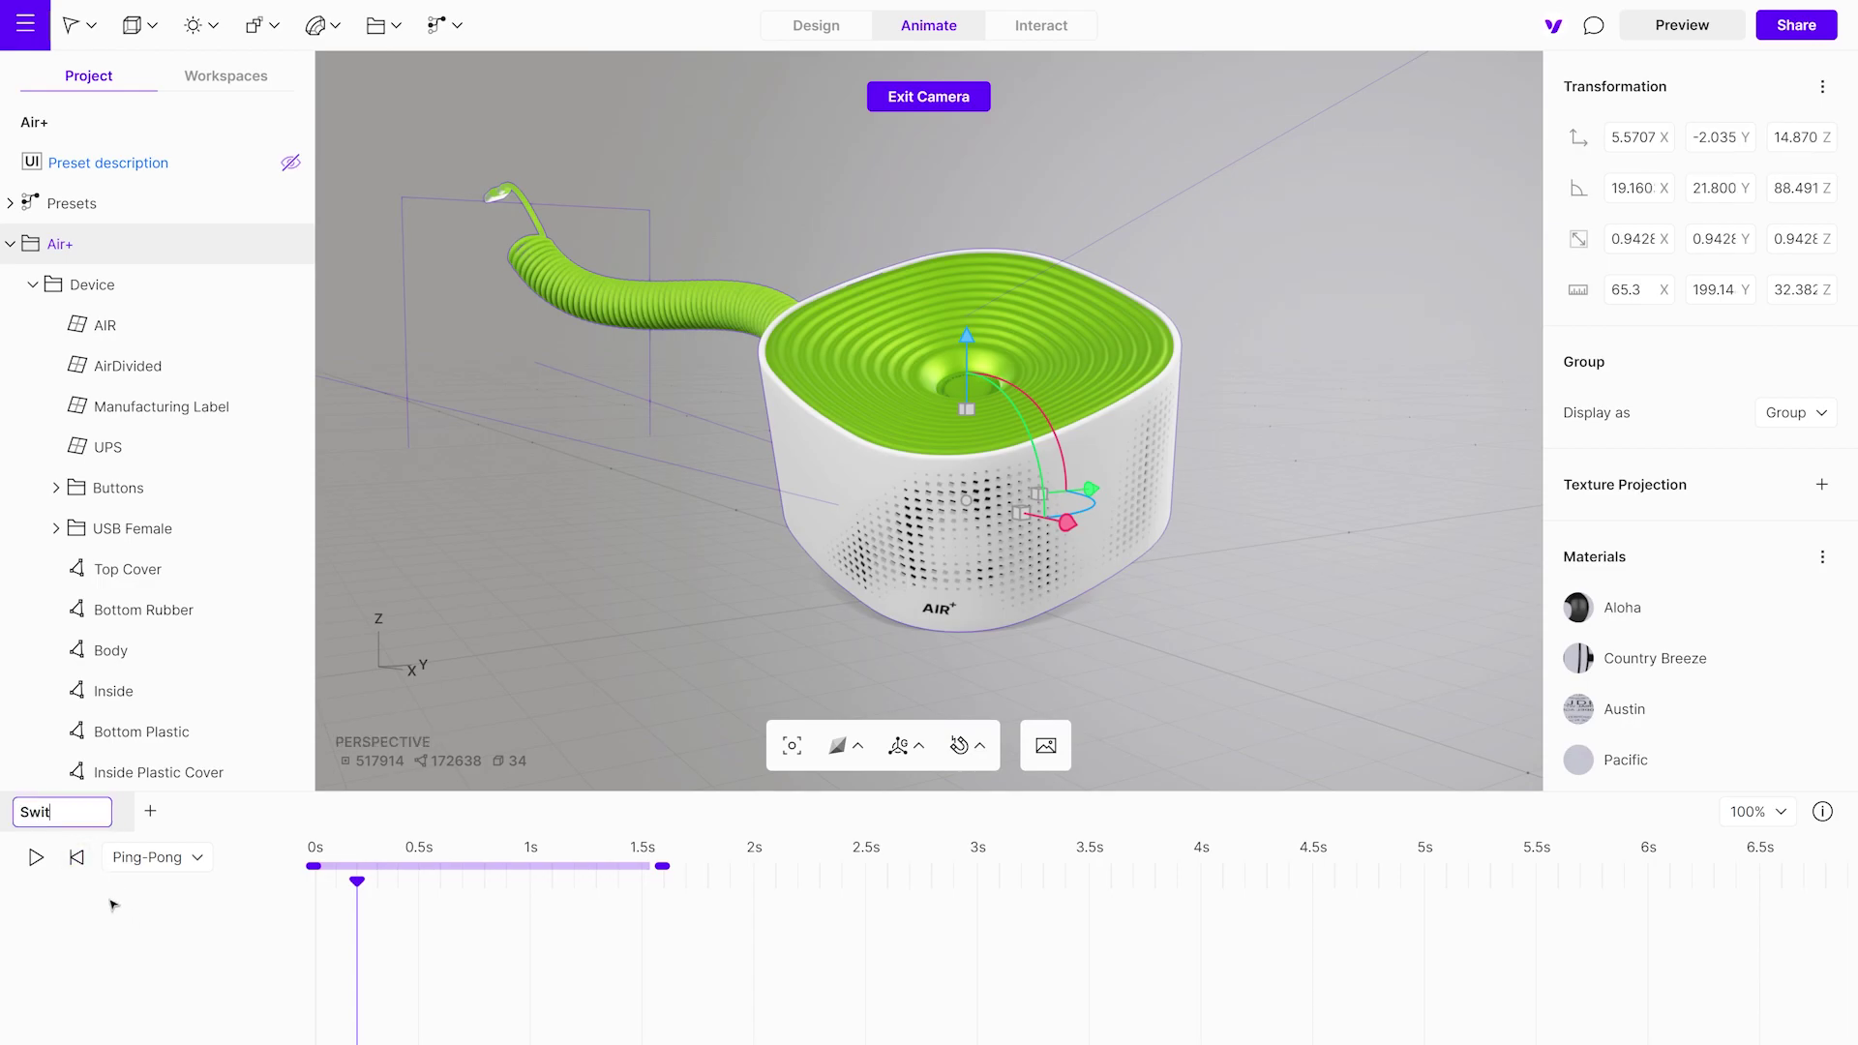
pyautogui.write('ch On')
pyautogui.press('Return')
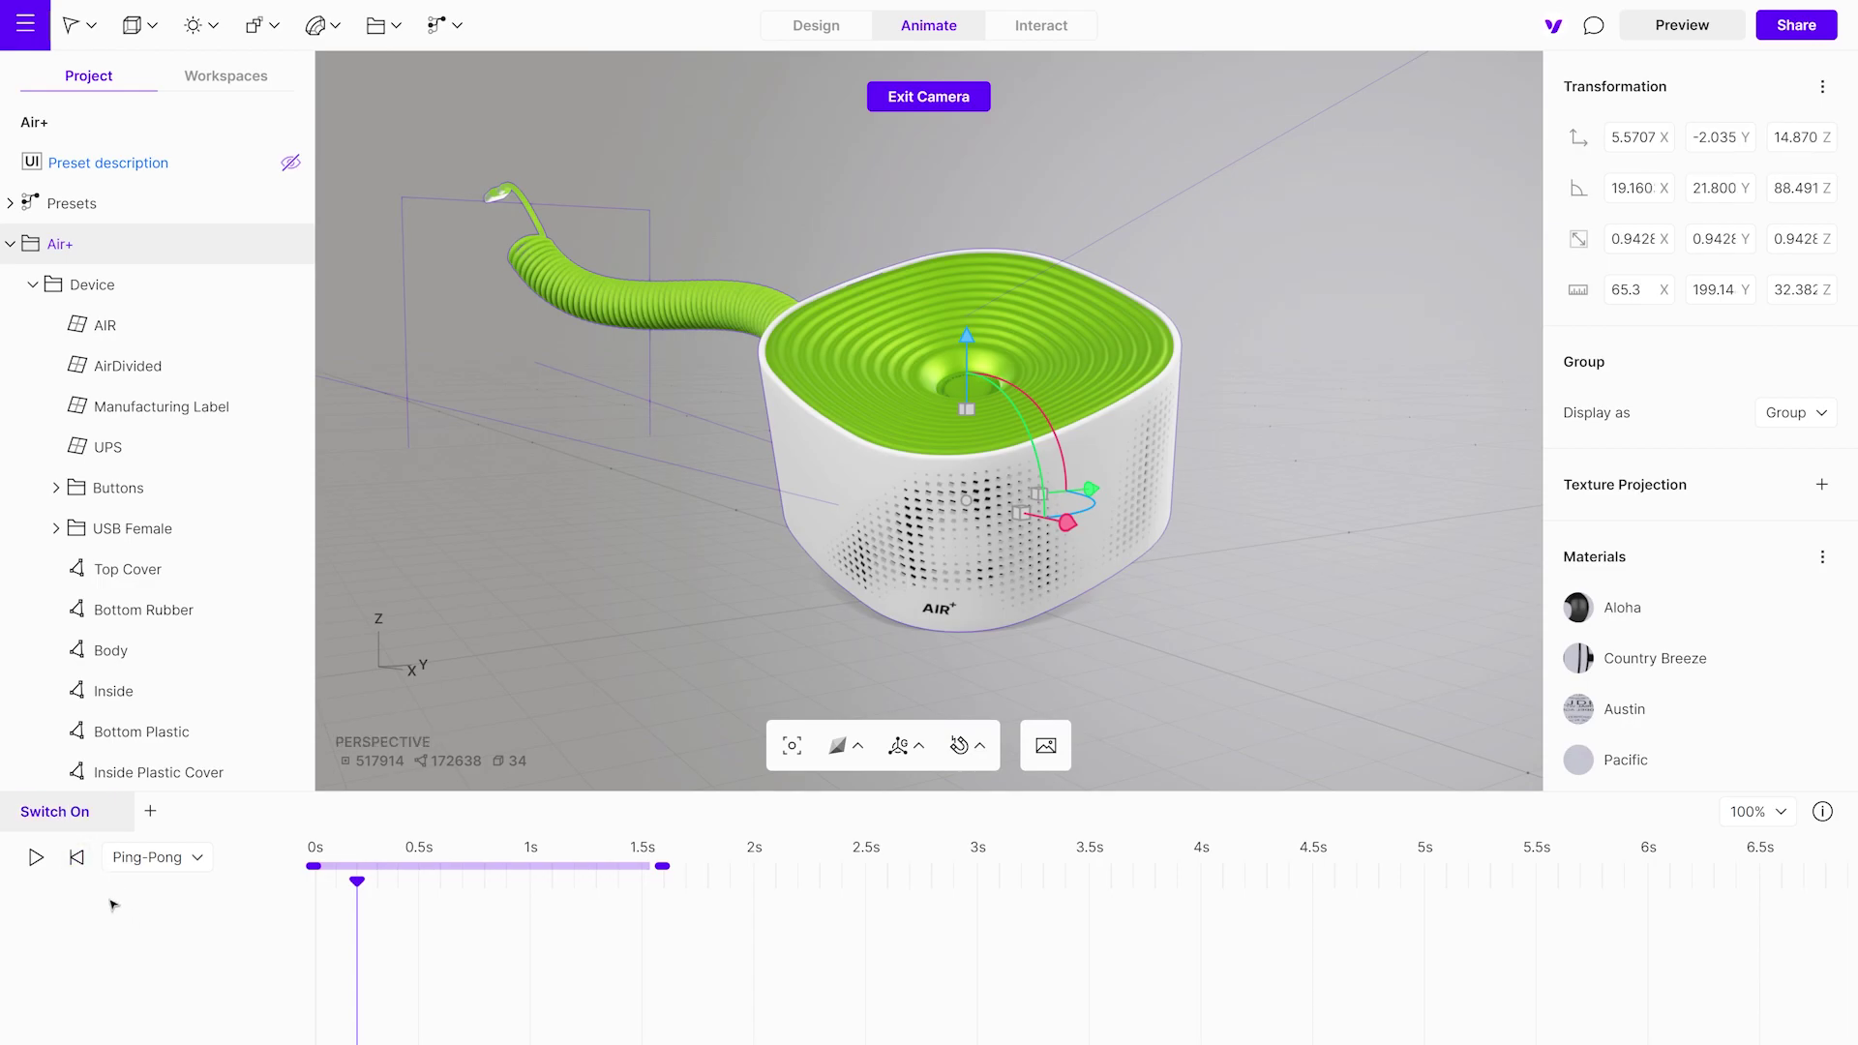
# - At 0.7 s, leave the camera view, zoom to the underside and select the On Off button
pyautogui.moveTo(351, 879); pyautogui.dragTo(466, 885)
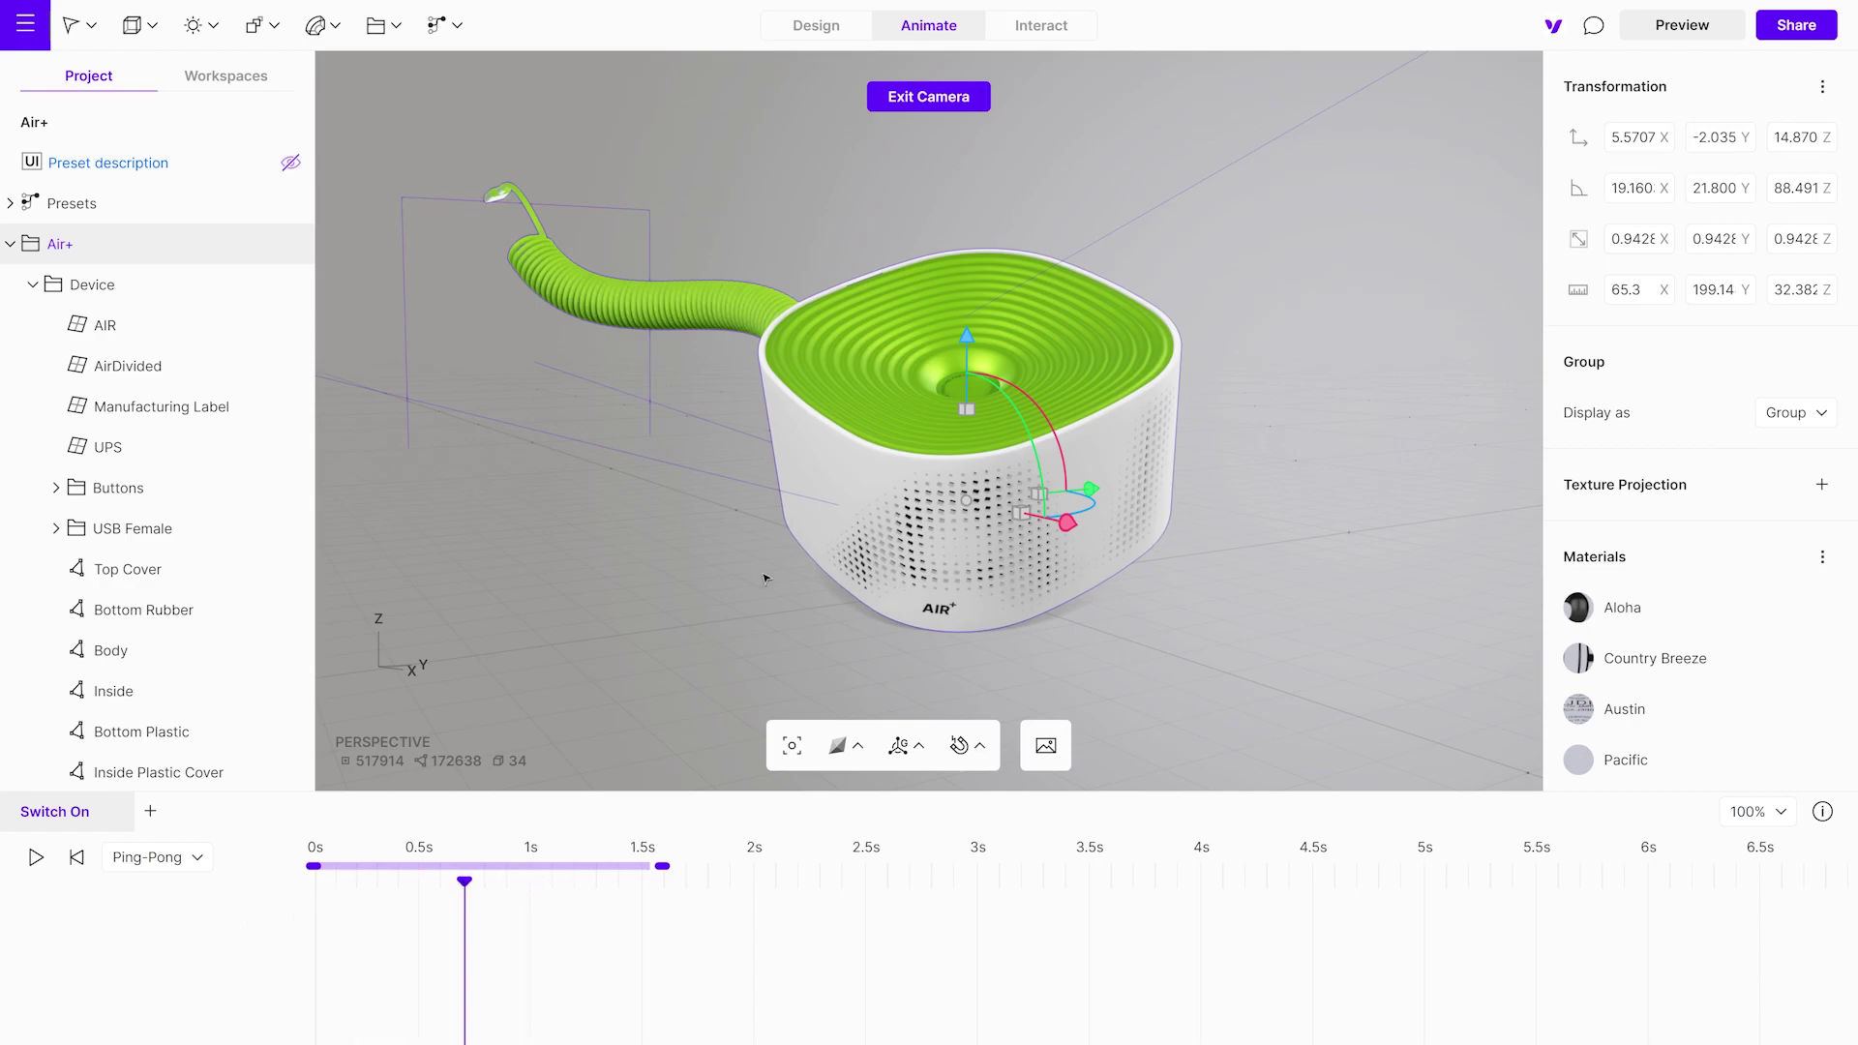
pyautogui.click(903, 108)
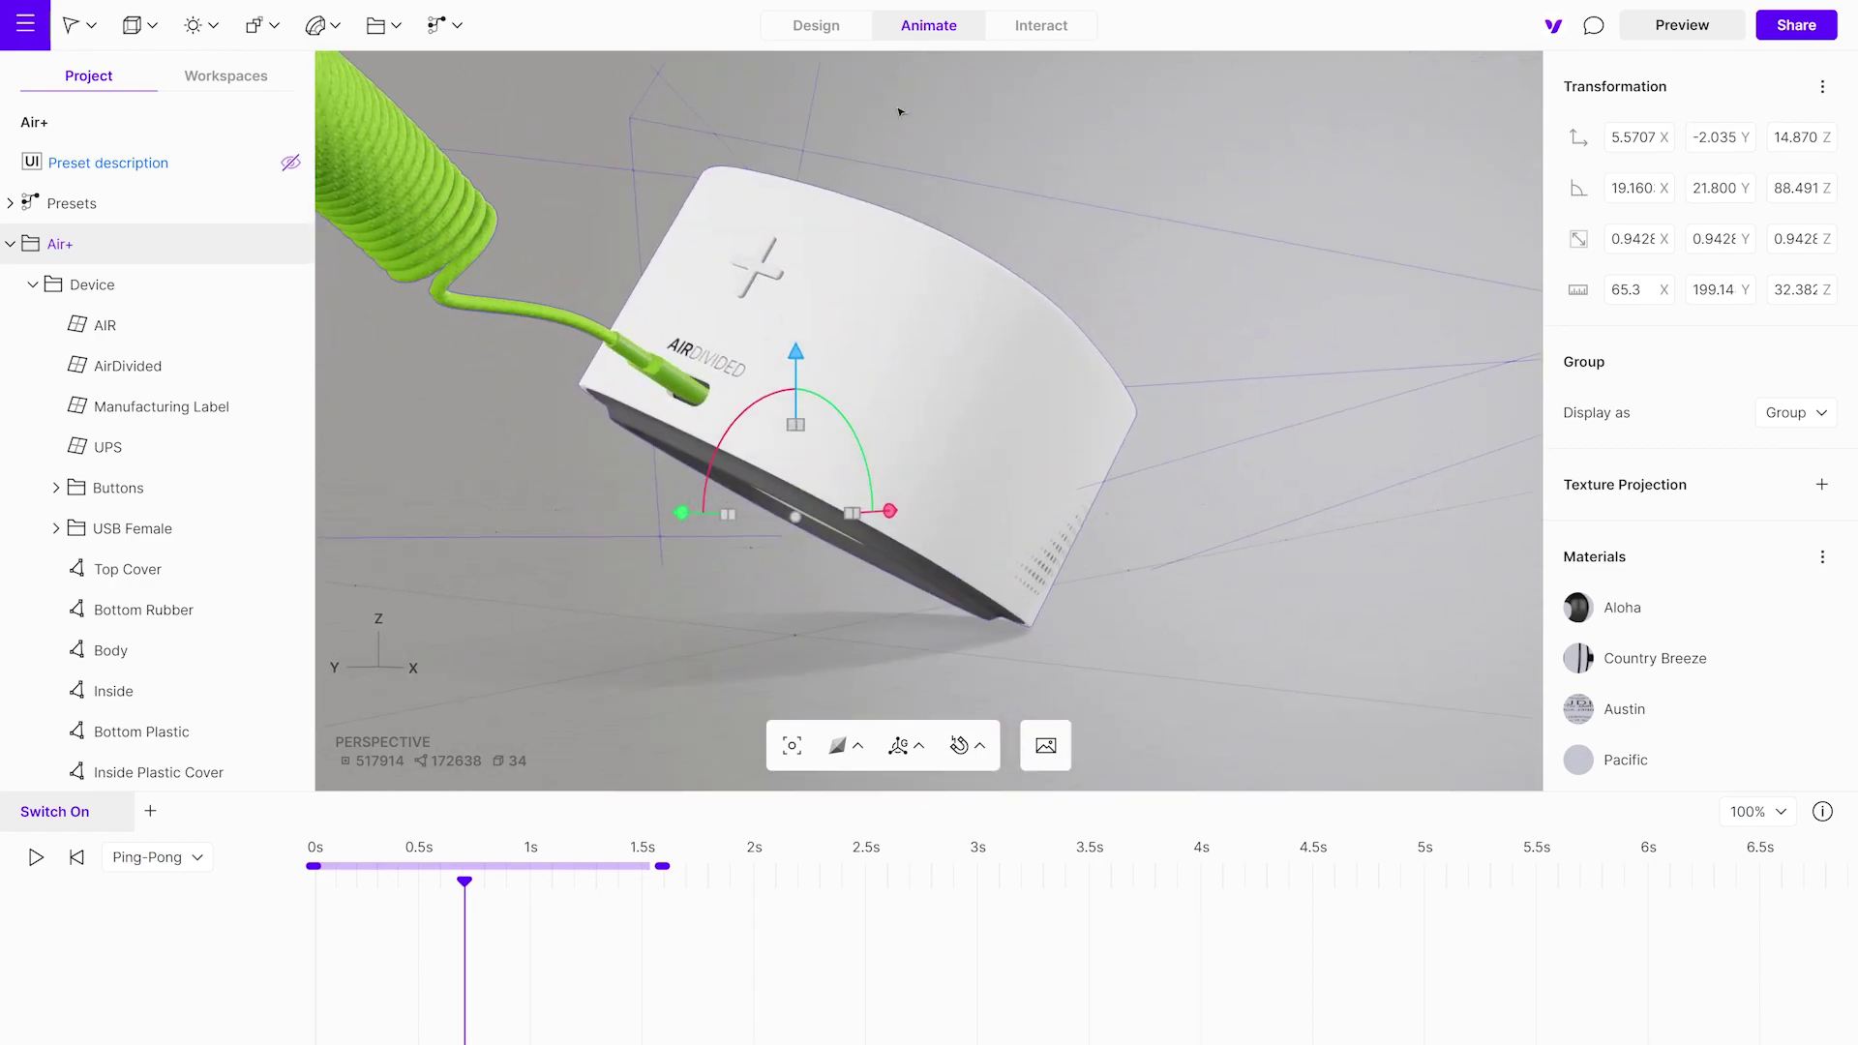
pyautogui.moveTo(475, 616); pyautogui.dragTo(1143, 450, button='right')
pyautogui.scroll(5, 1217, 685)
pyautogui.click(1144, 450)
pyautogui.moveTo(1147, 607); pyautogui.dragTo(1084, 559, button='right')
# - Switch the transform gizmo to Local orientation
pyautogui.click(917, 746)
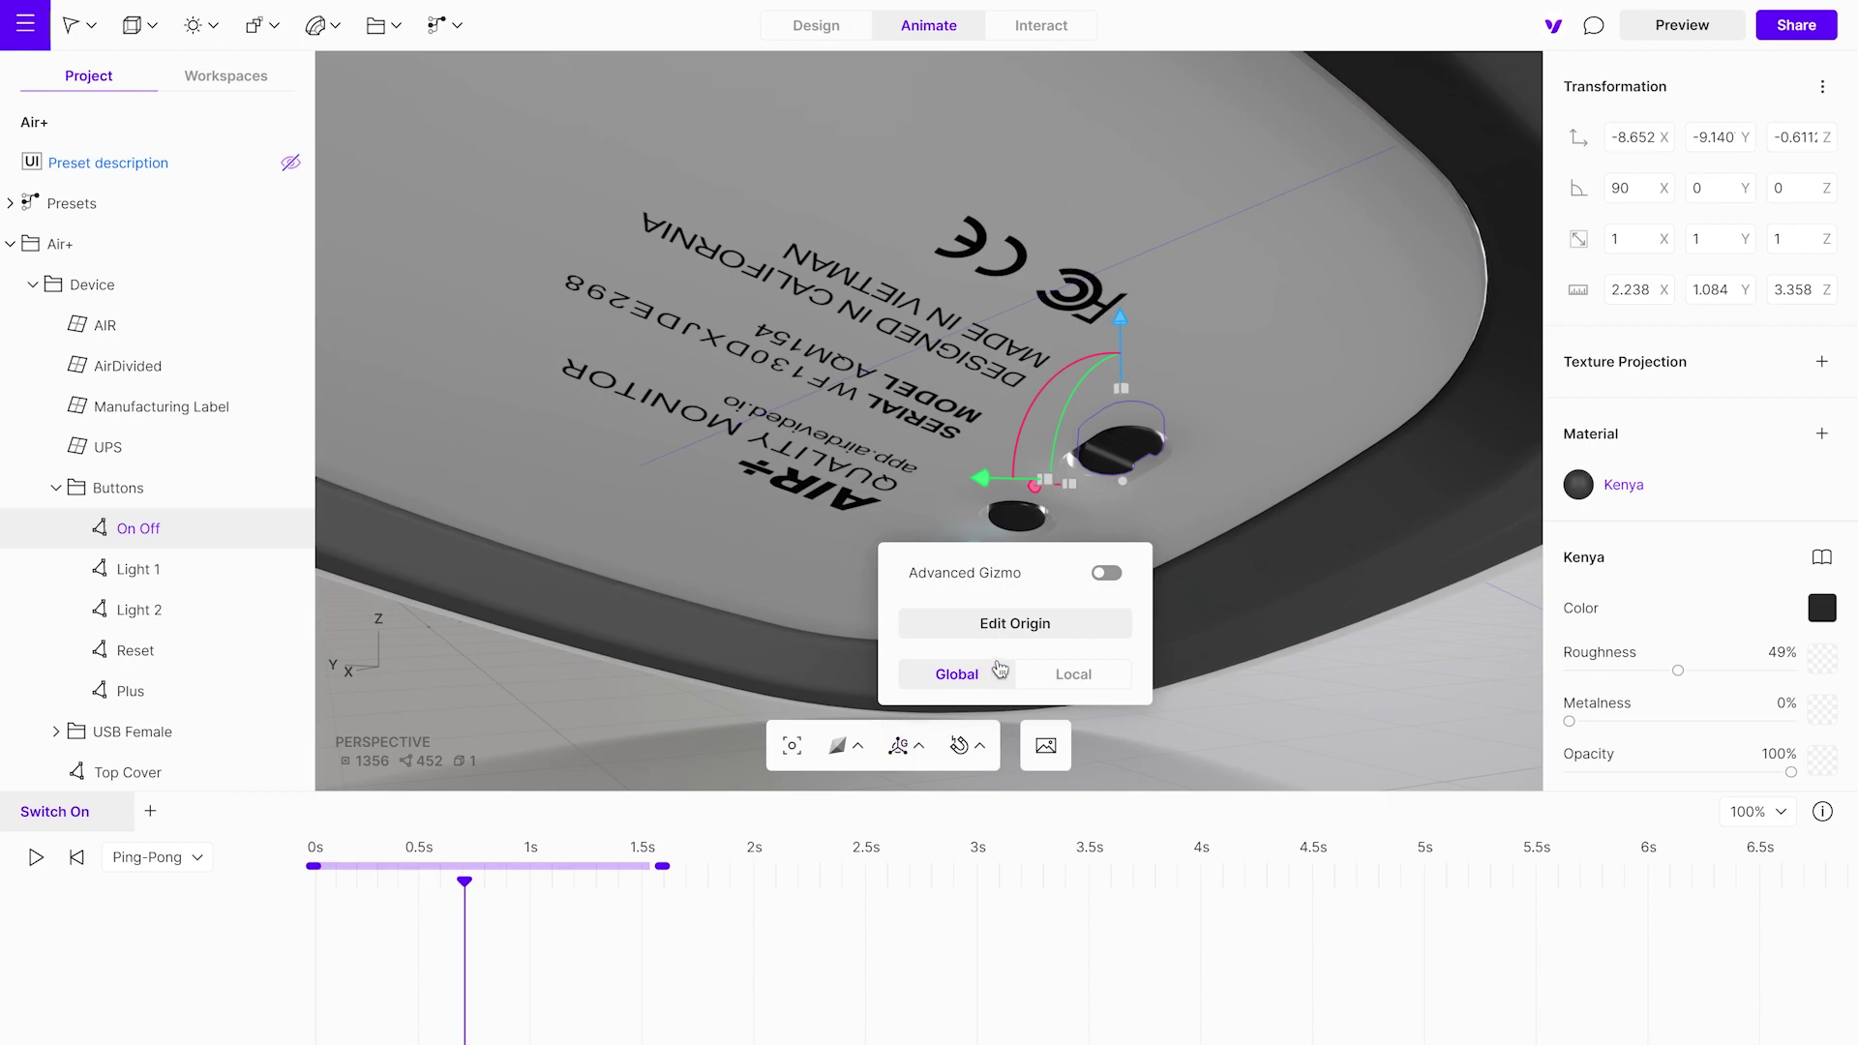
pyautogui.click(1068, 673)
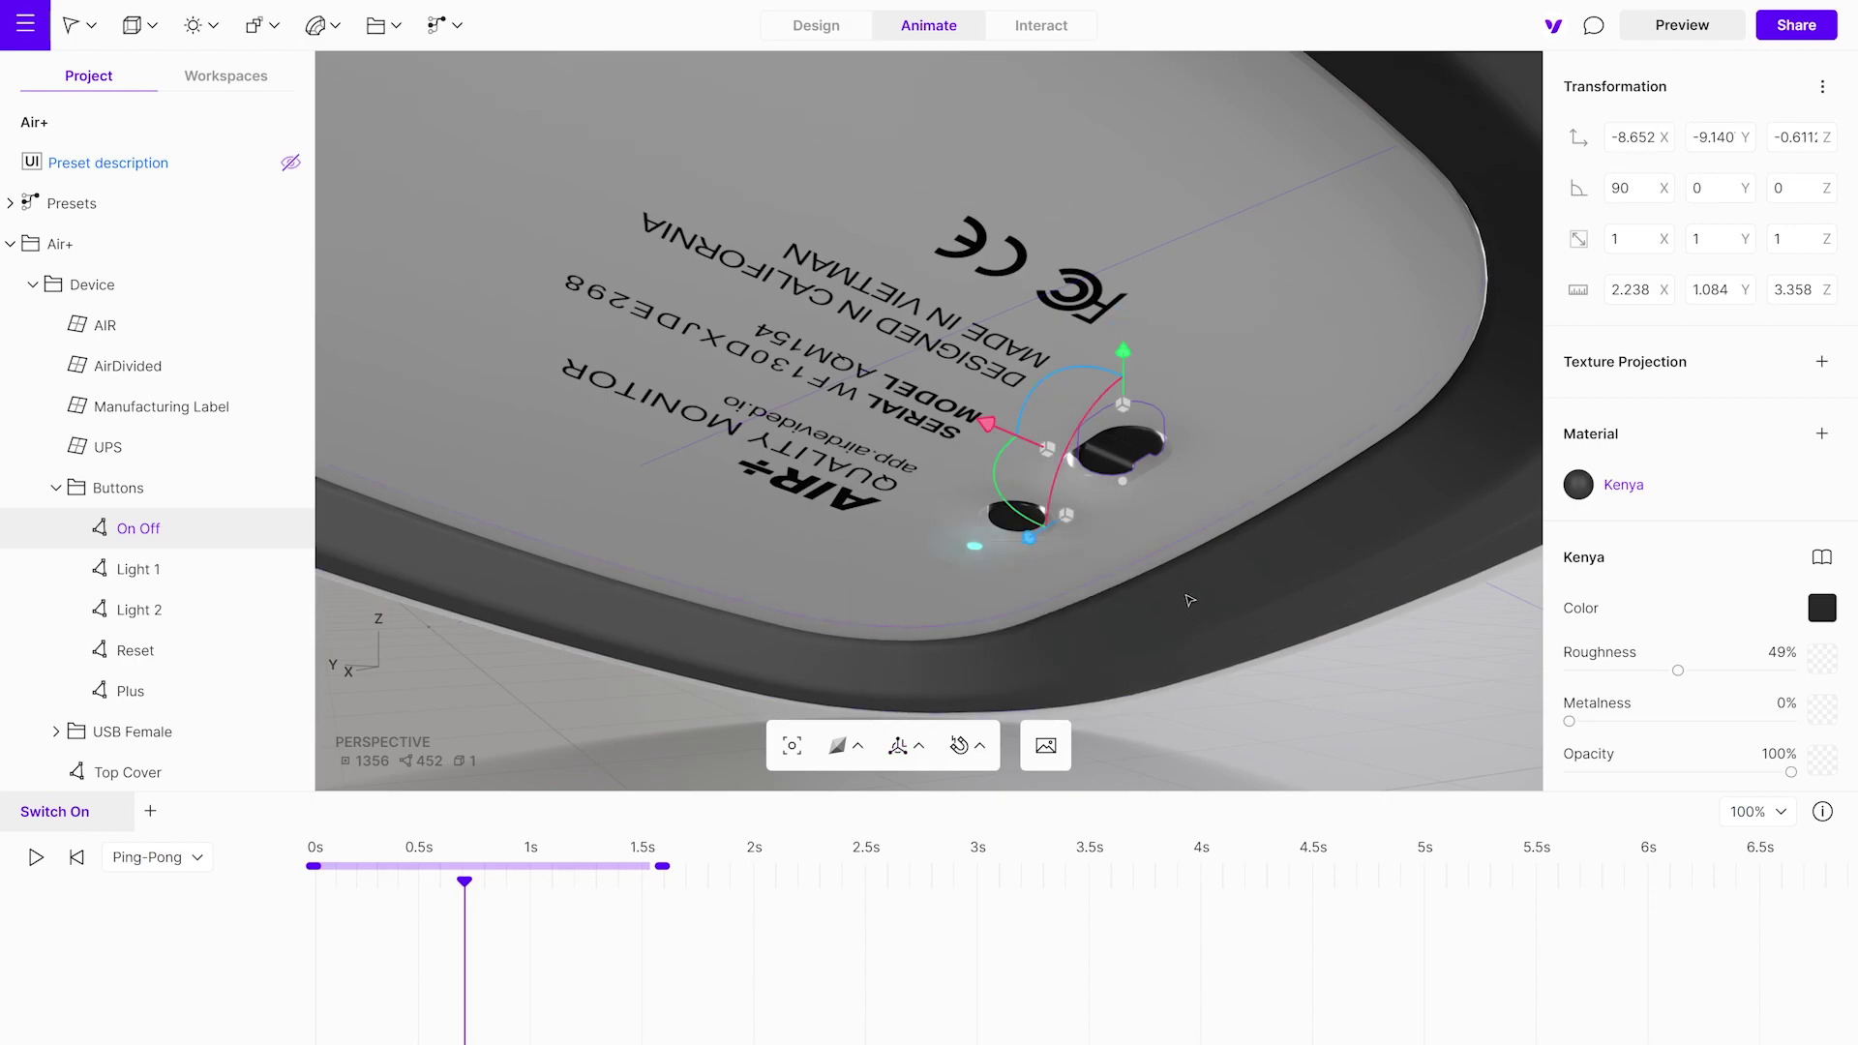
pyautogui.moveTo(1060, 559); pyautogui.dragTo(1037, 523)
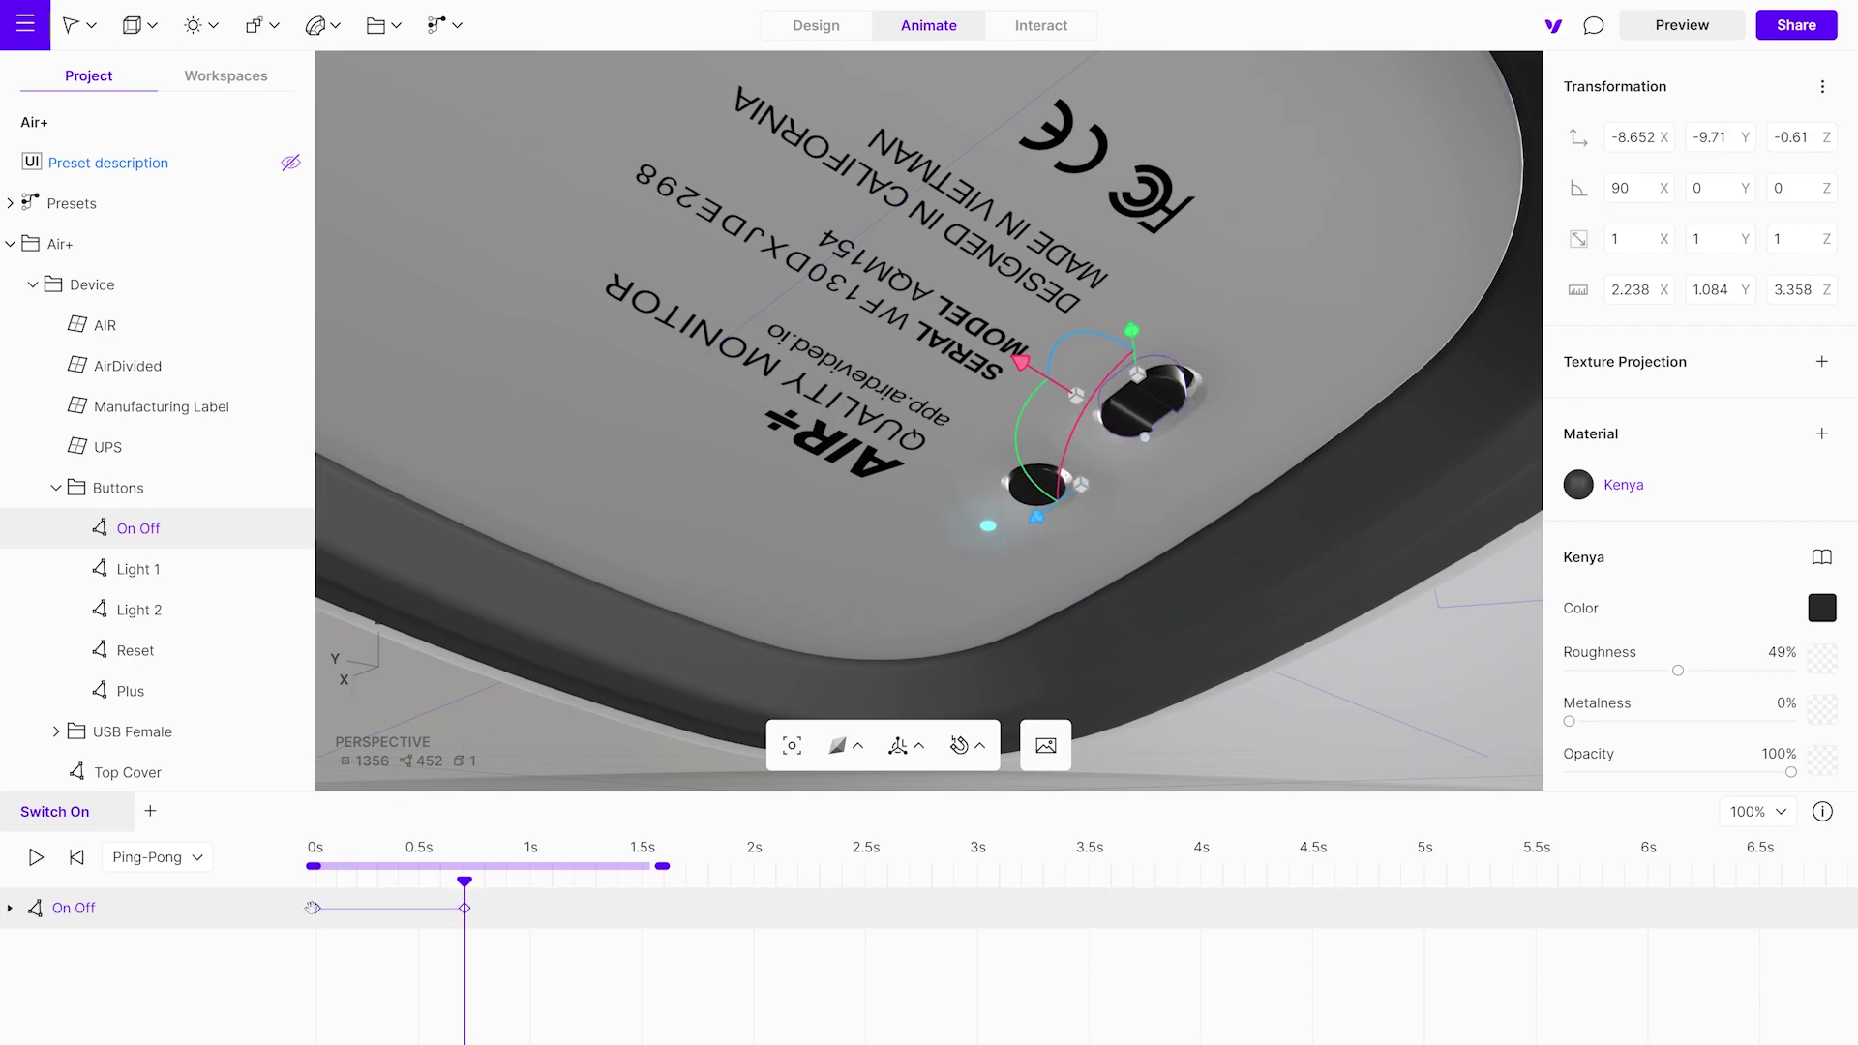
# - Move the On Off button's first keyframe to 0.4 s and preview it
pyautogui.moveTo(312, 908); pyautogui.dragTo(336, 907)
pyautogui.moveTo(466, 880); pyautogui.dragTo(314, 882)
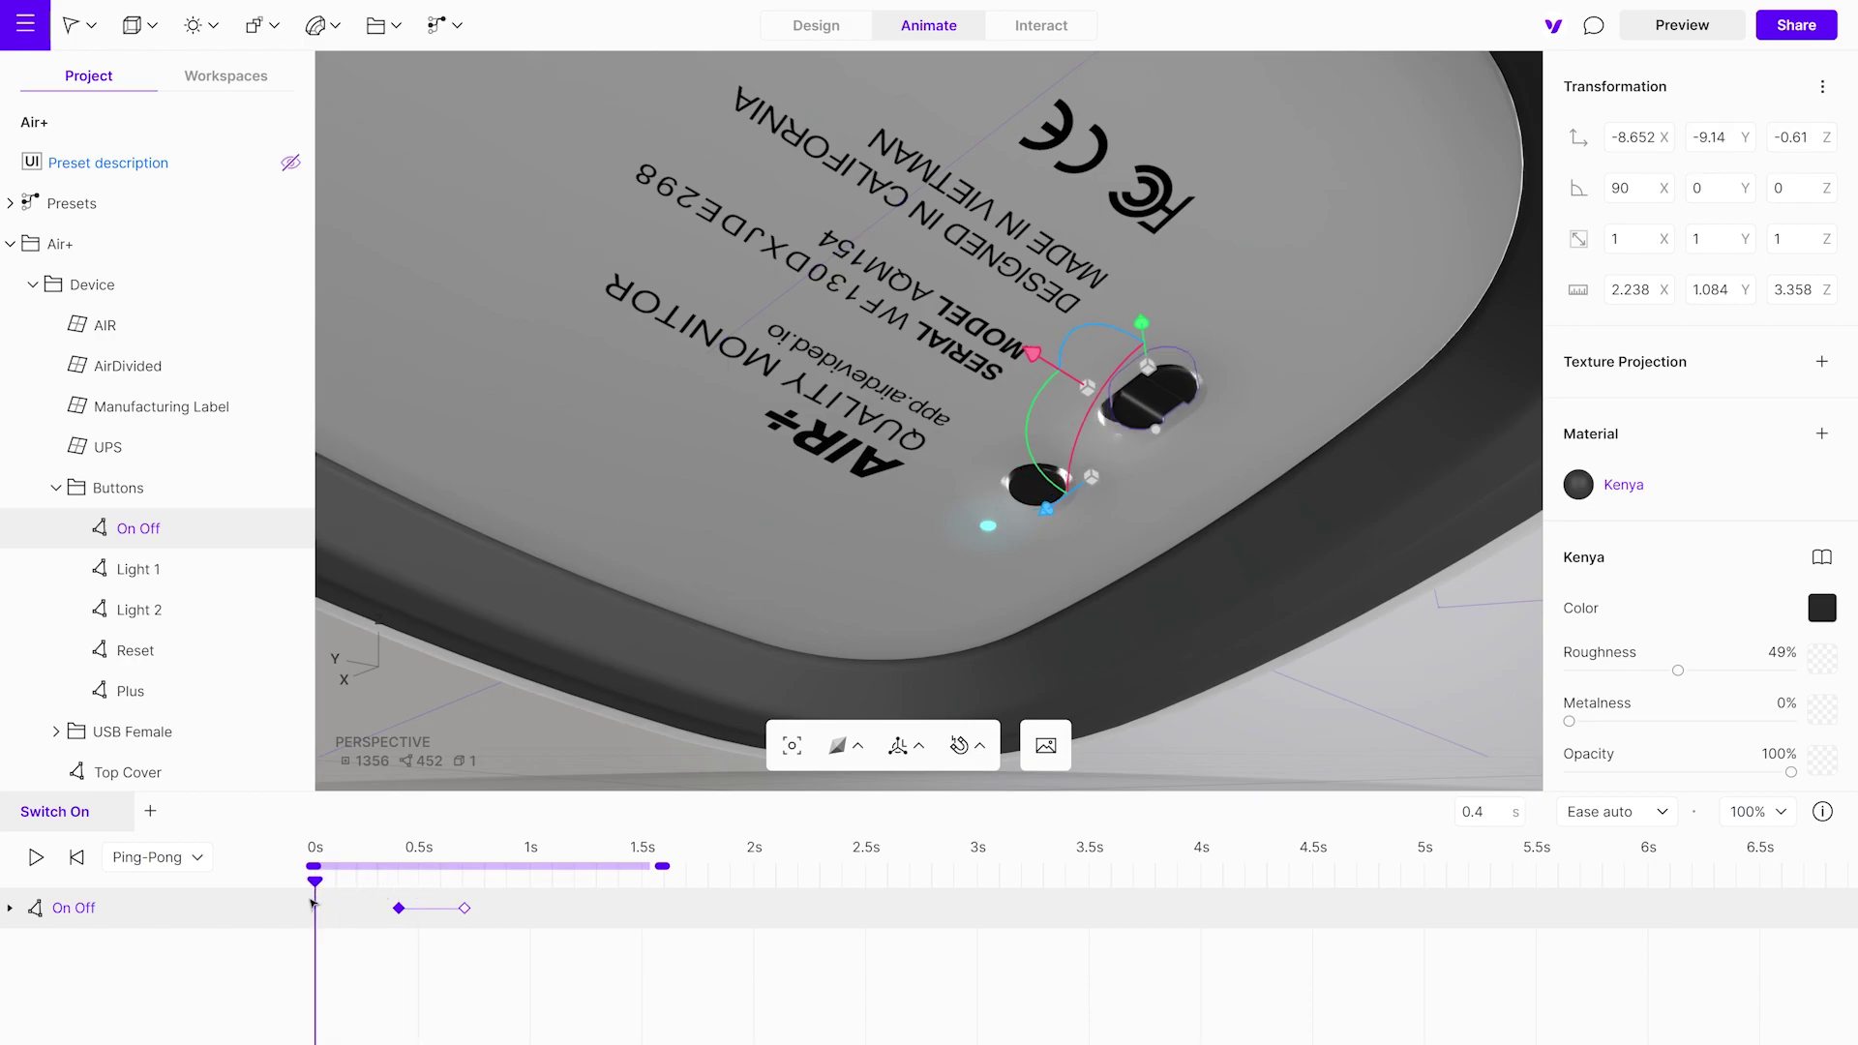
pyautogui.press('space')
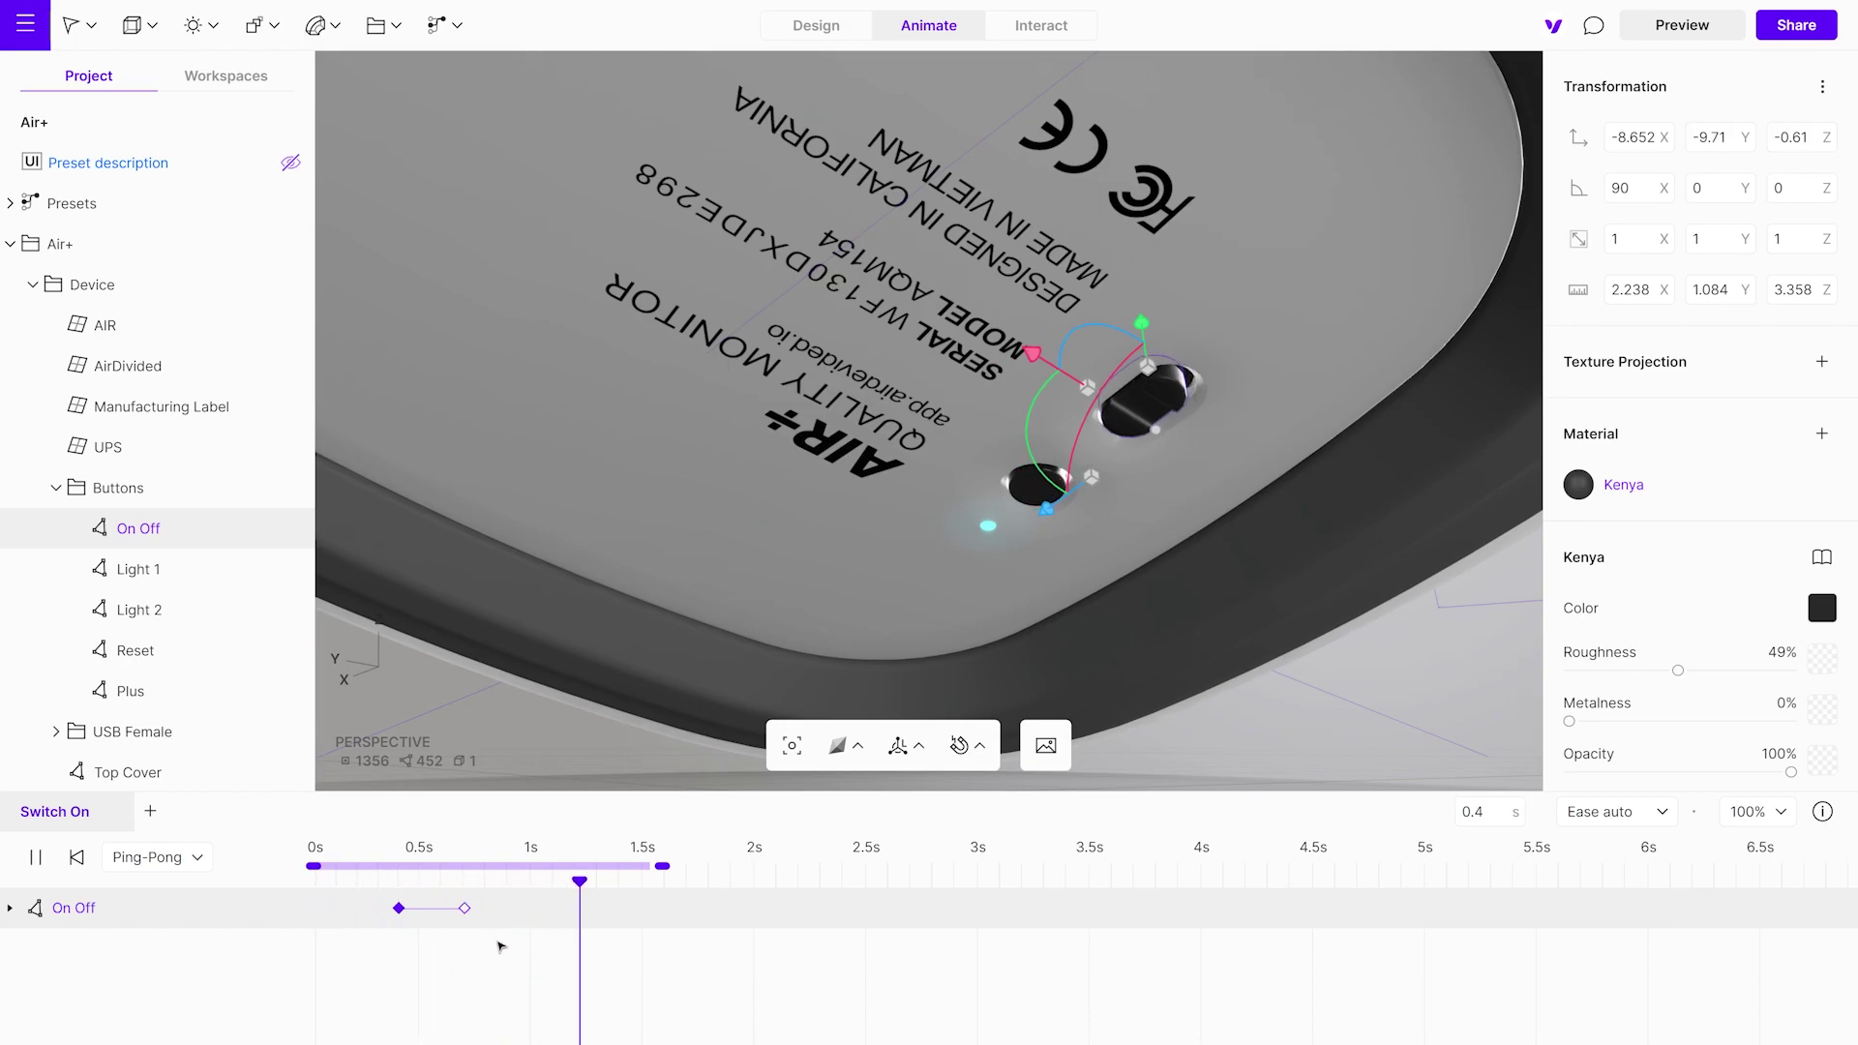
# - Change Switch On playback from Ping-Pong to Single and replay it
pyautogui.click(165, 857)
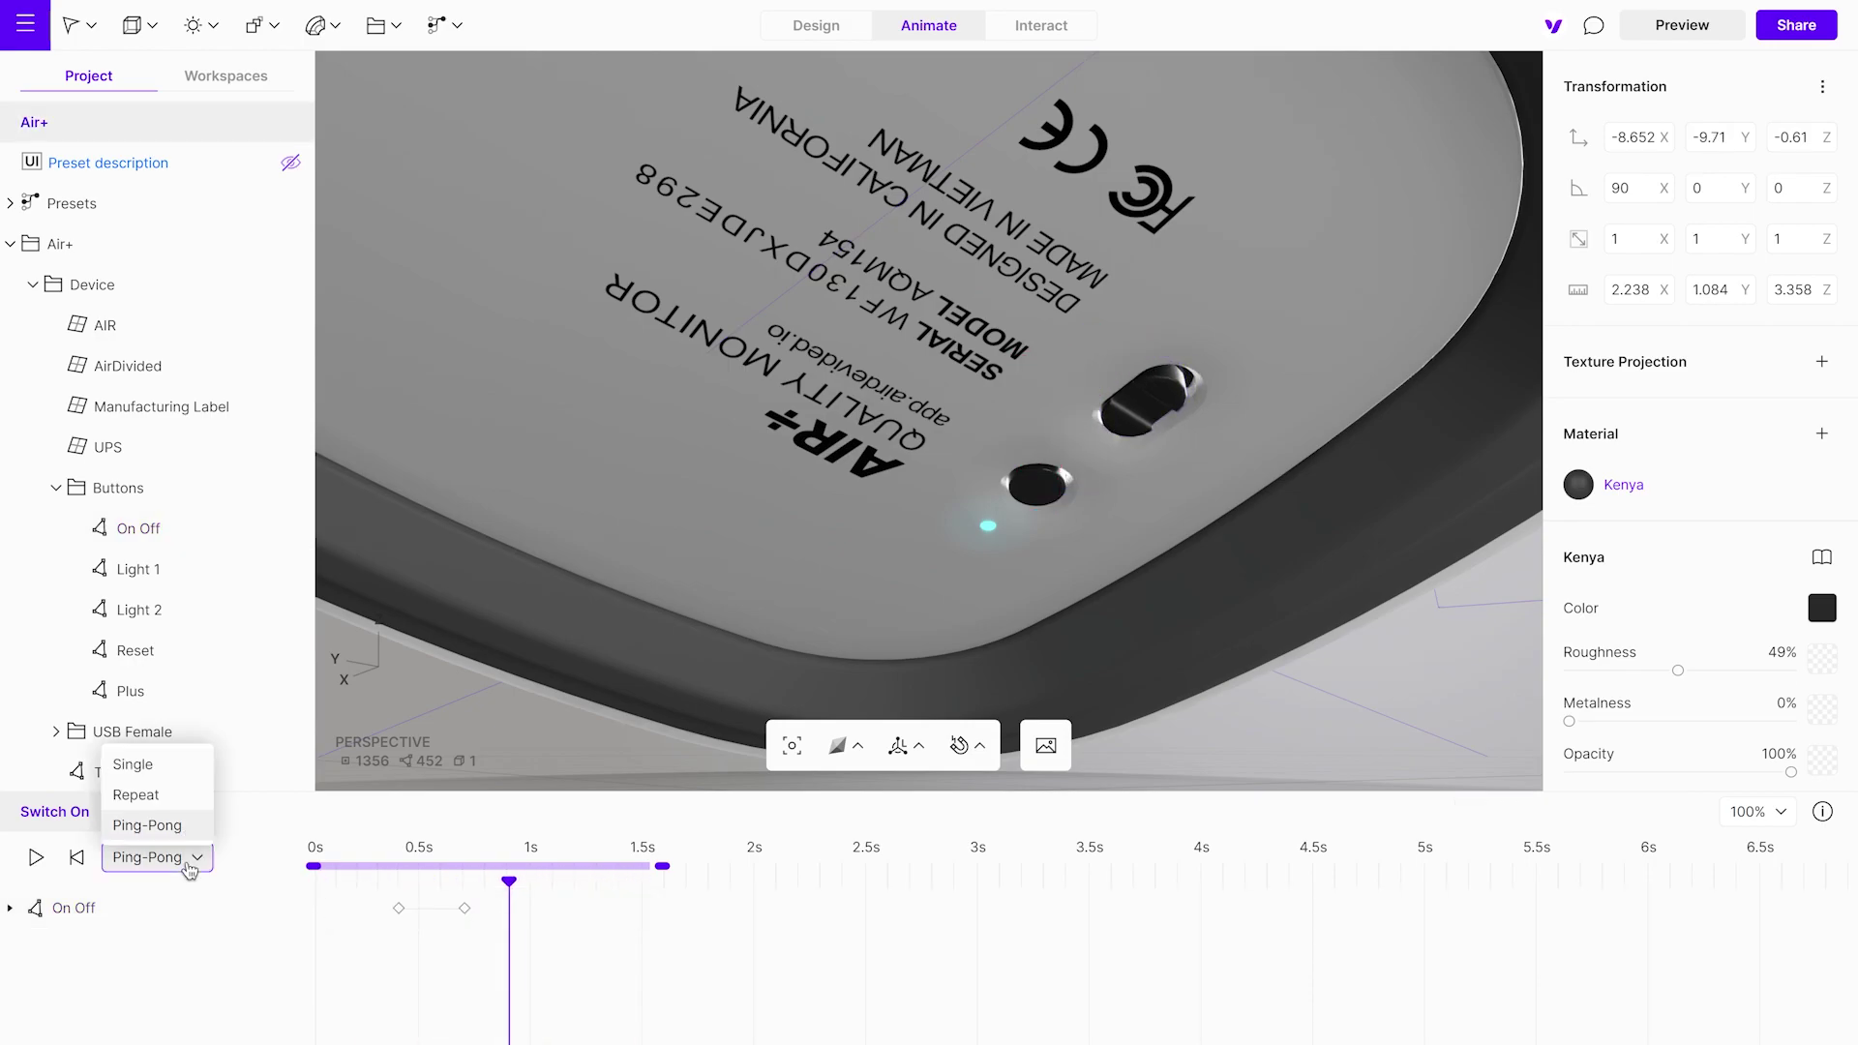
pyautogui.click(163, 763)
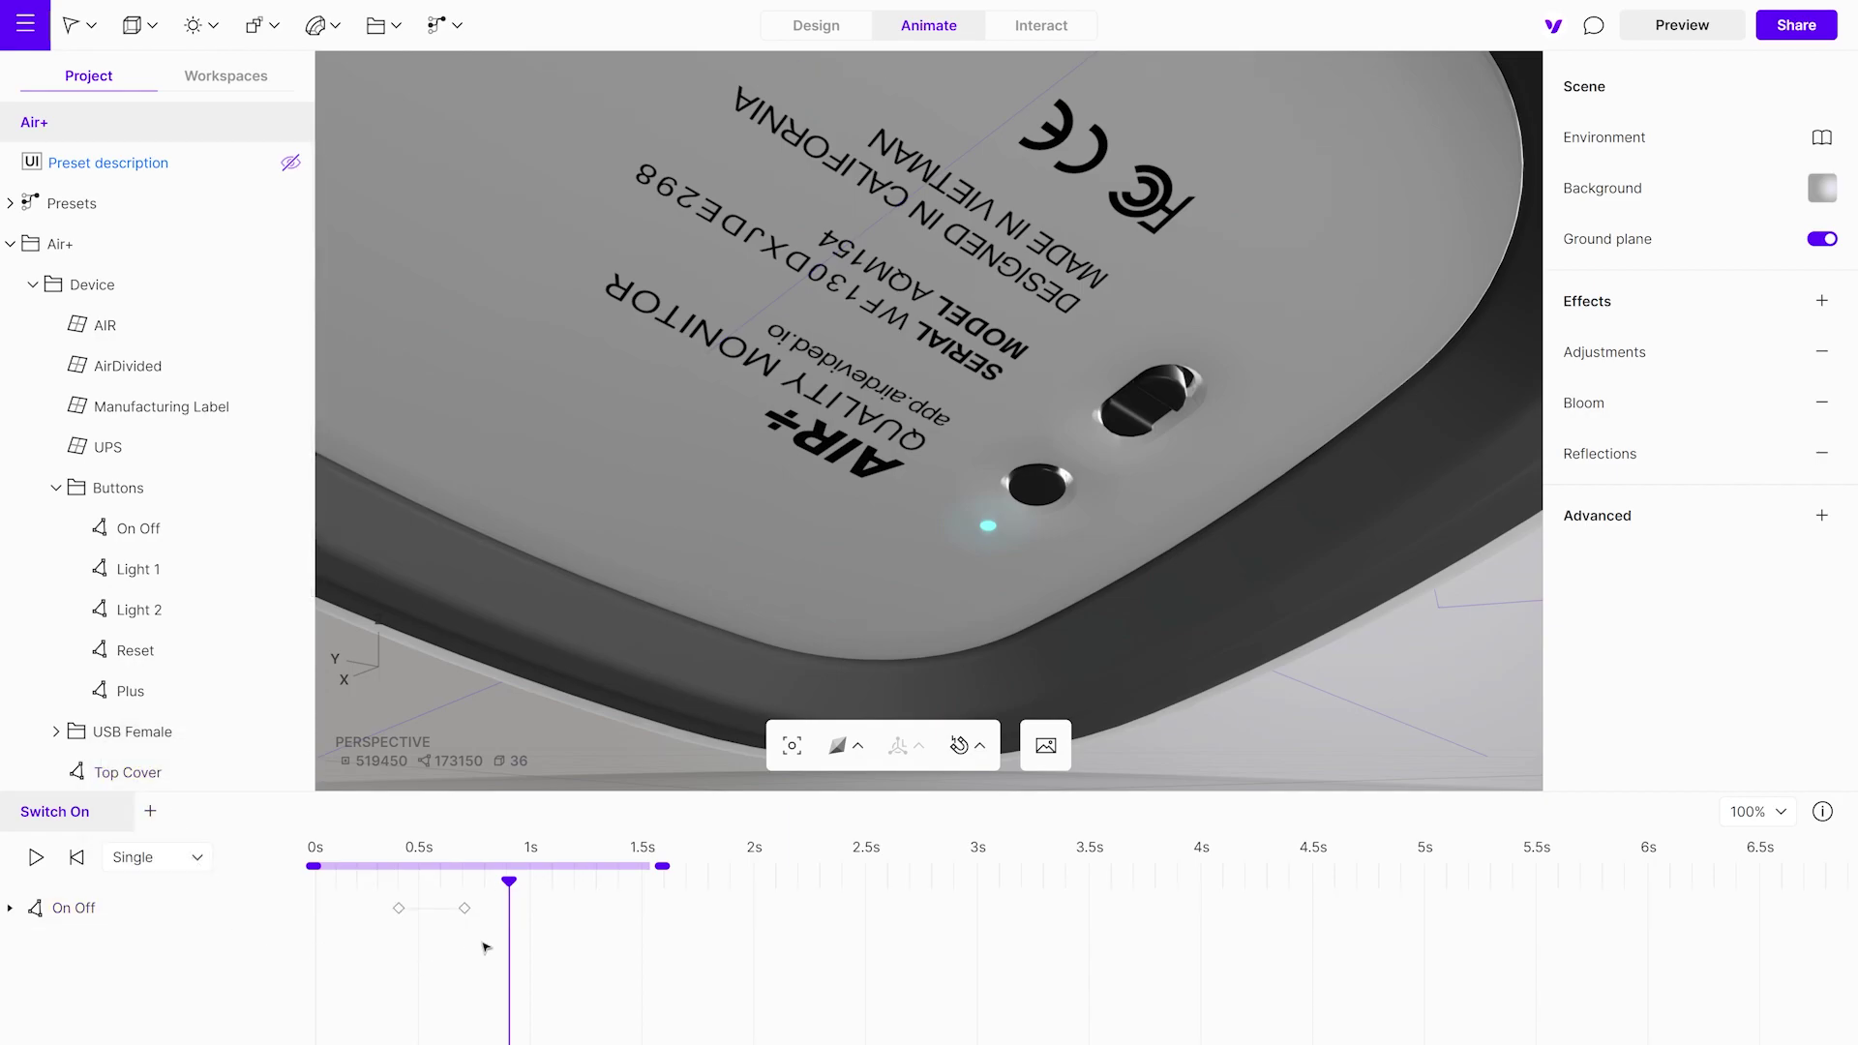
pyautogui.moveTo(510, 880); pyautogui.dragTo(322, 926)
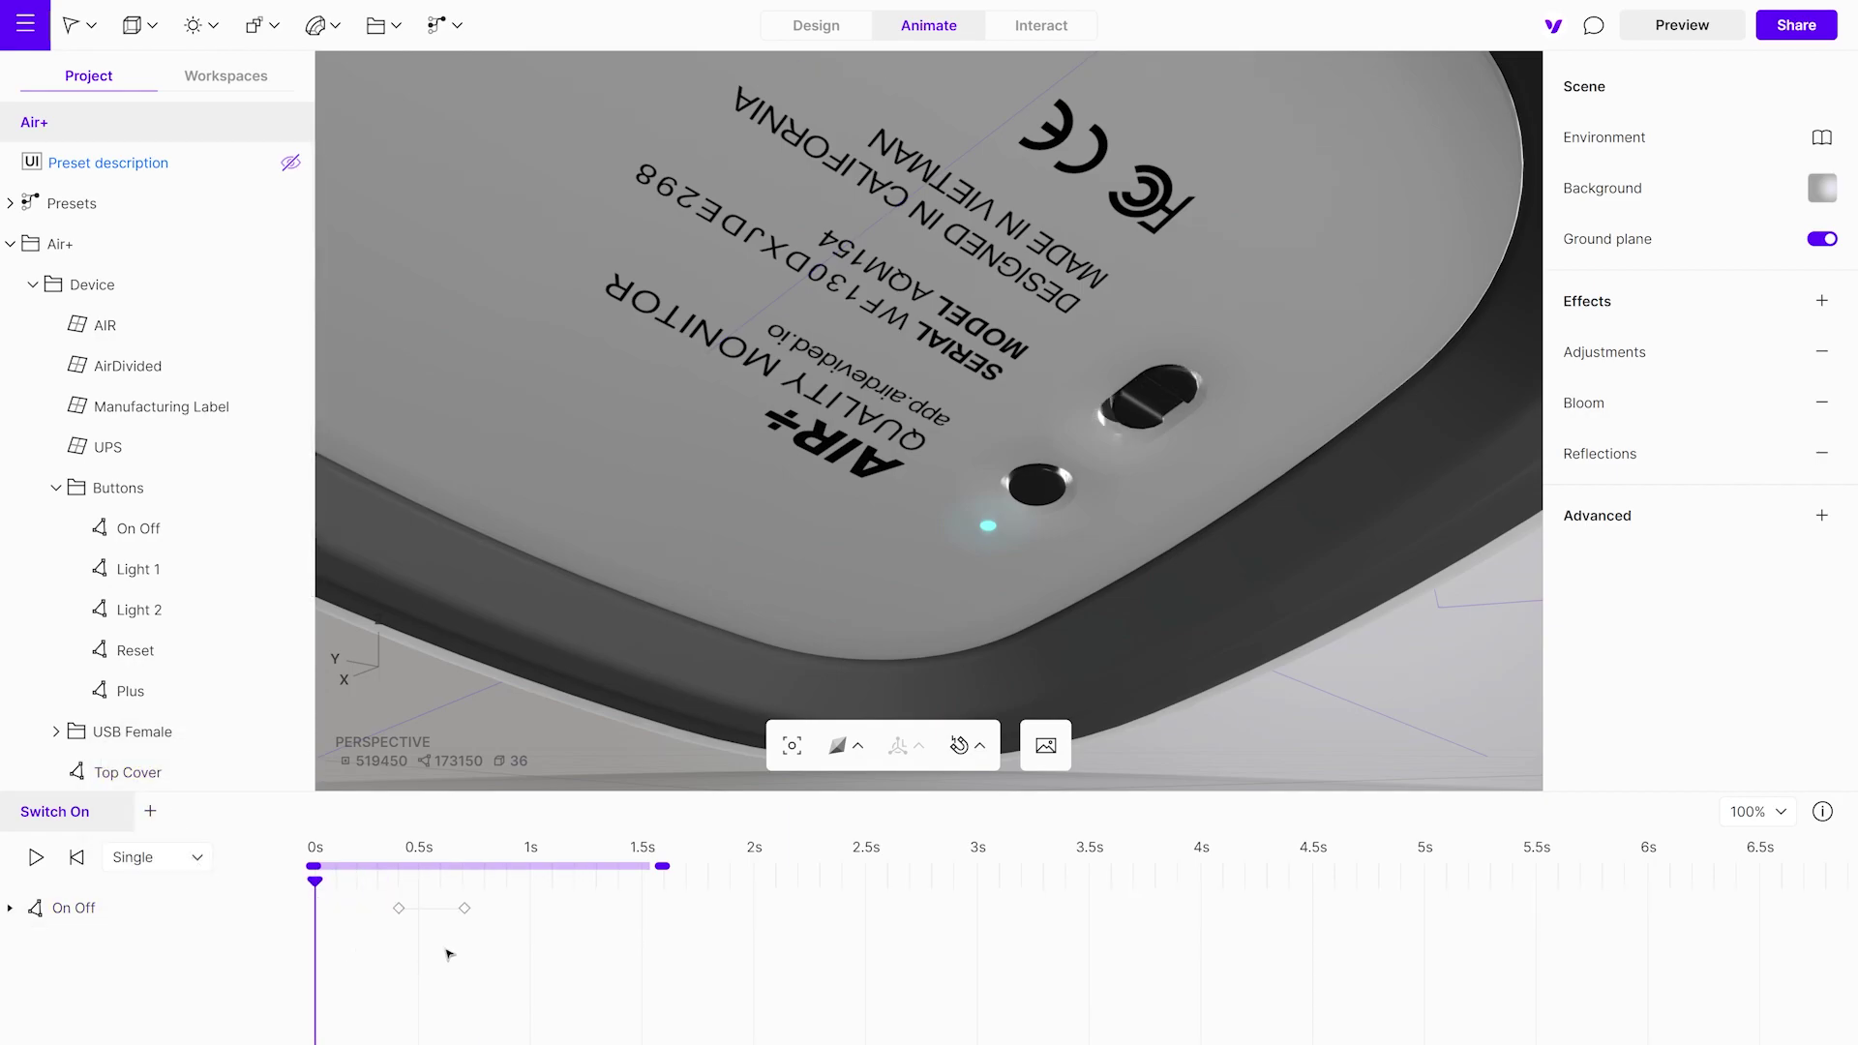
pyautogui.press('space')
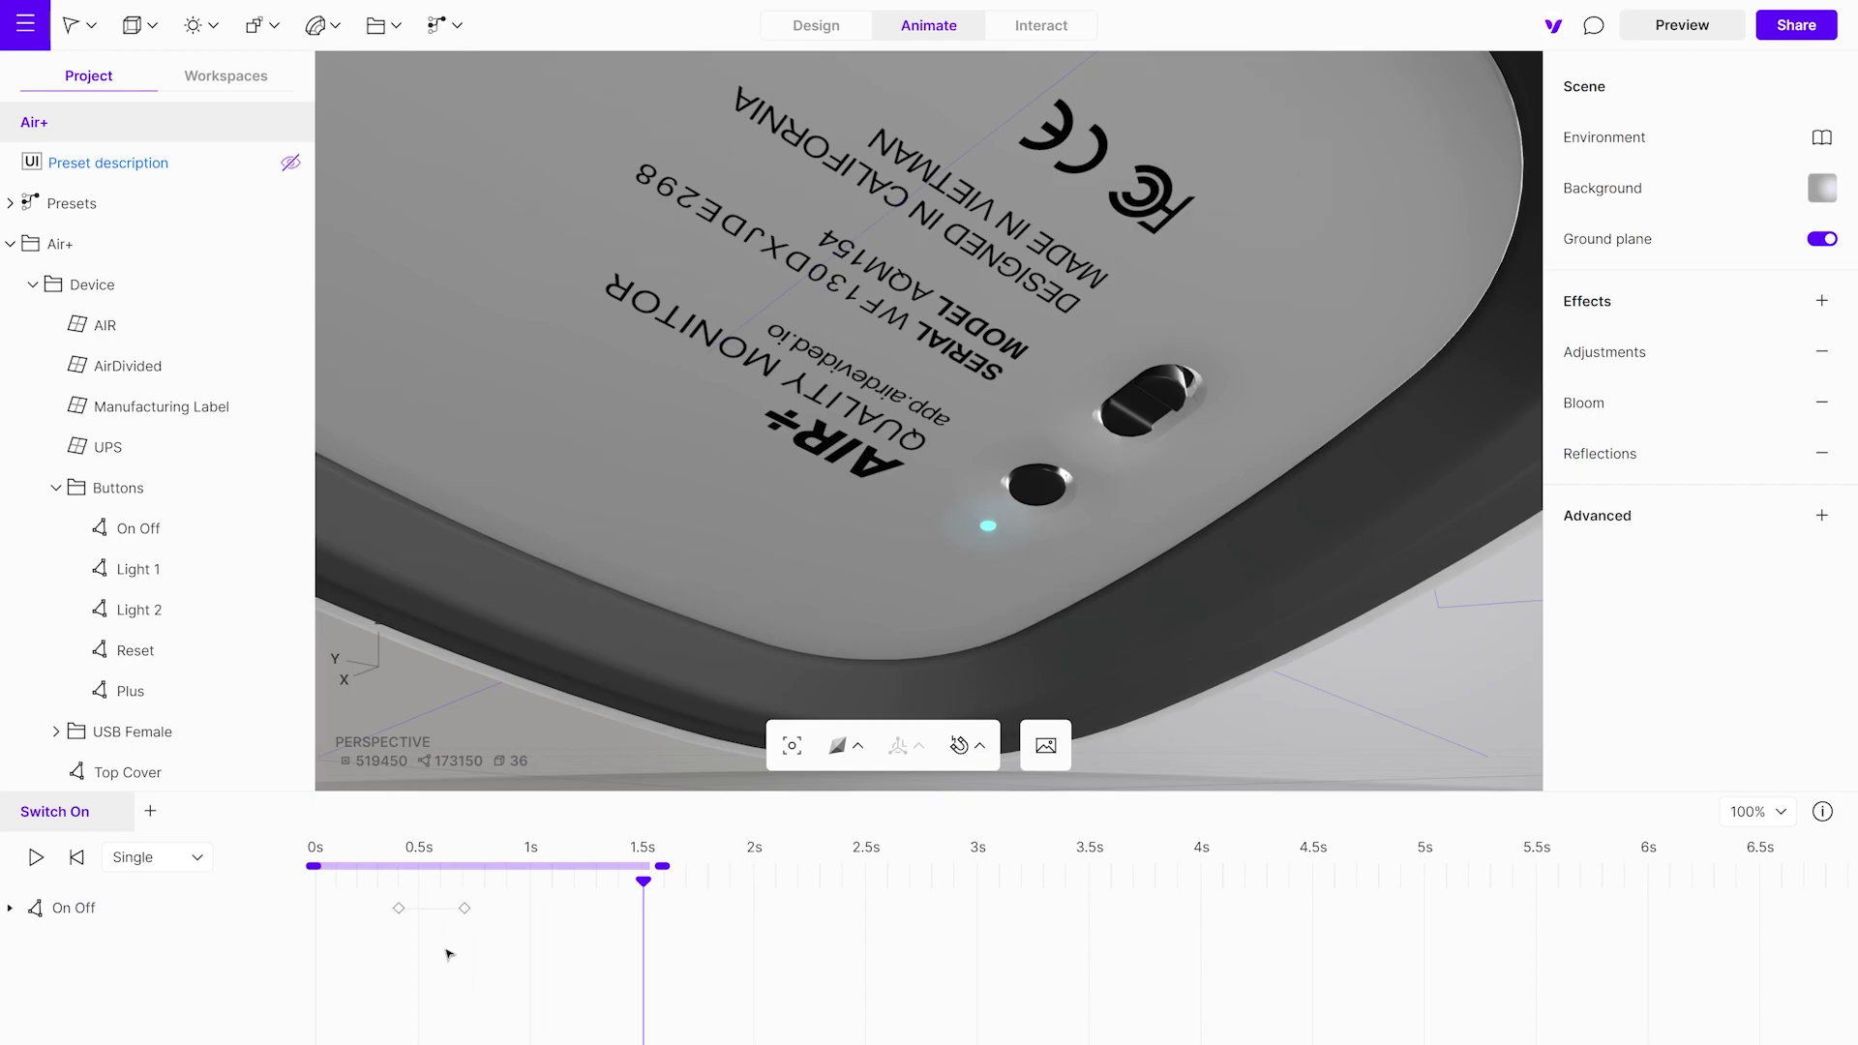
# - Rotate the Air+ group to about 19.19, 22.97, 88.48 at the 1.5 s keyframe
pyautogui.moveTo(1161, 678); pyautogui.dragTo(1172, 543, button='right')
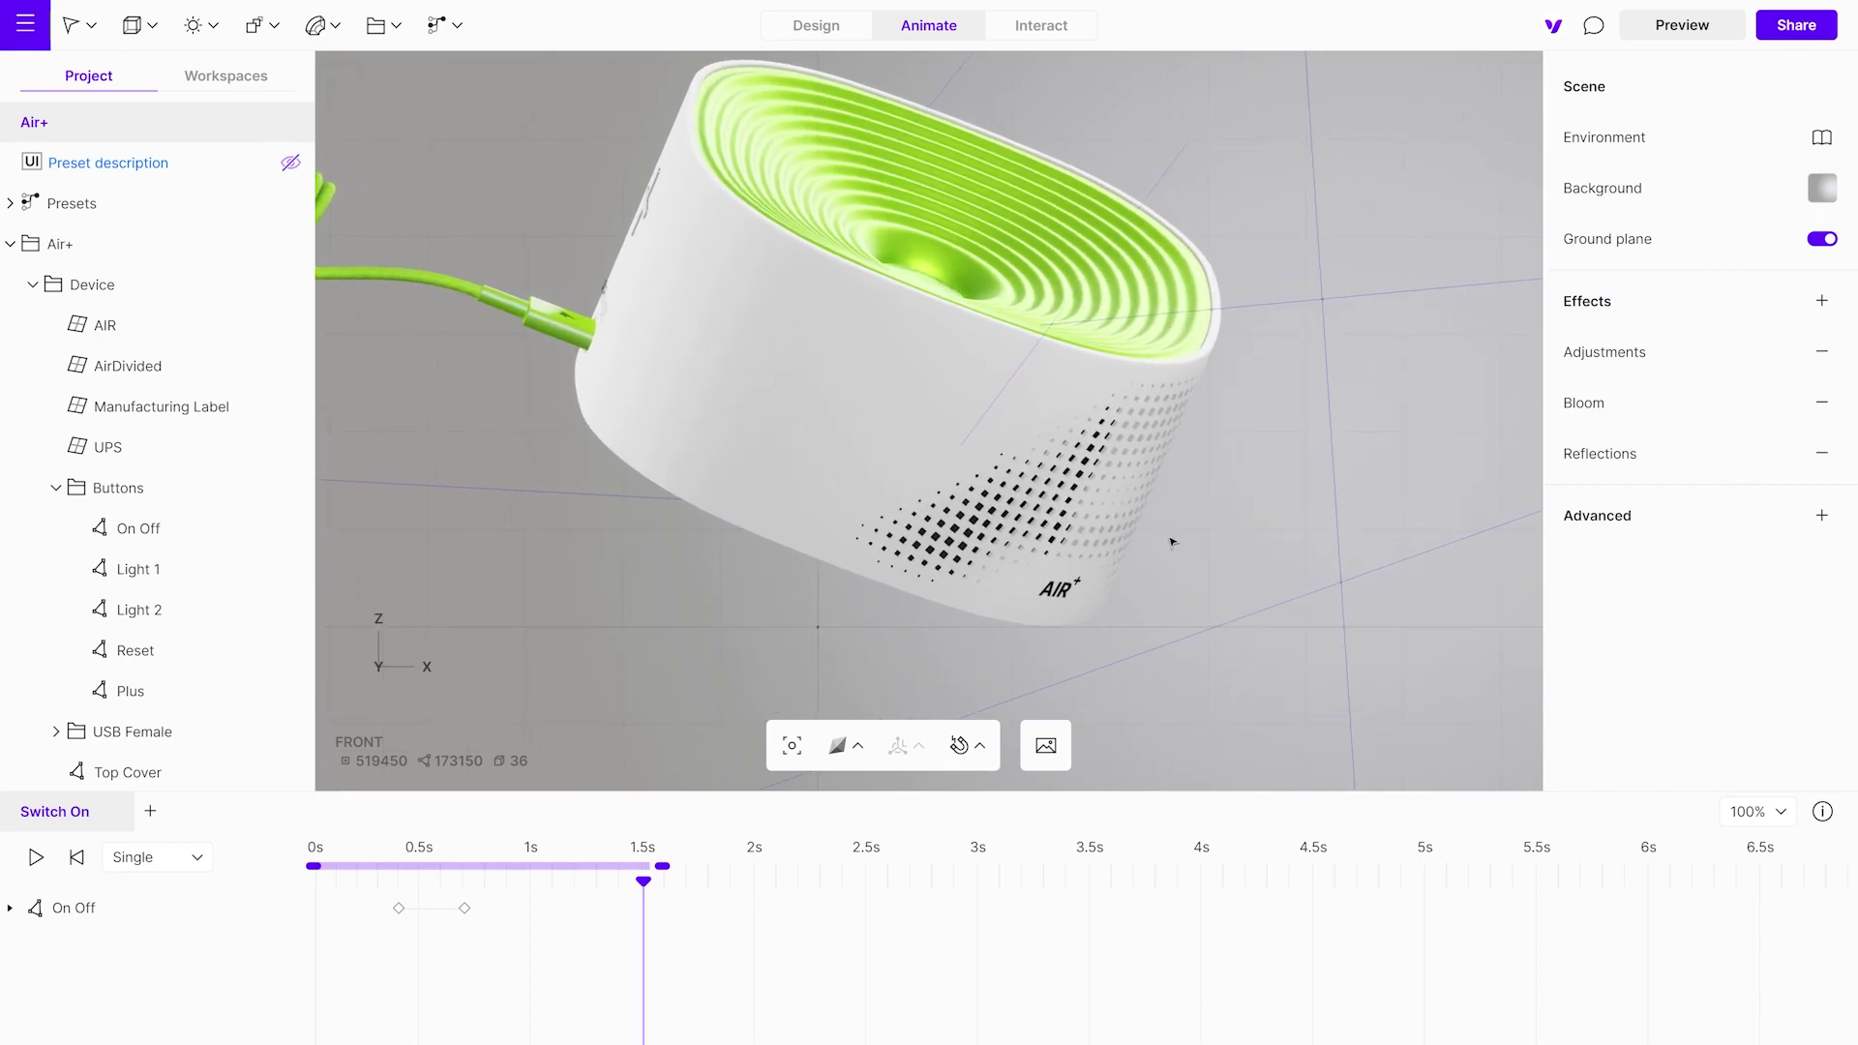
pyautogui.click(114, 259)
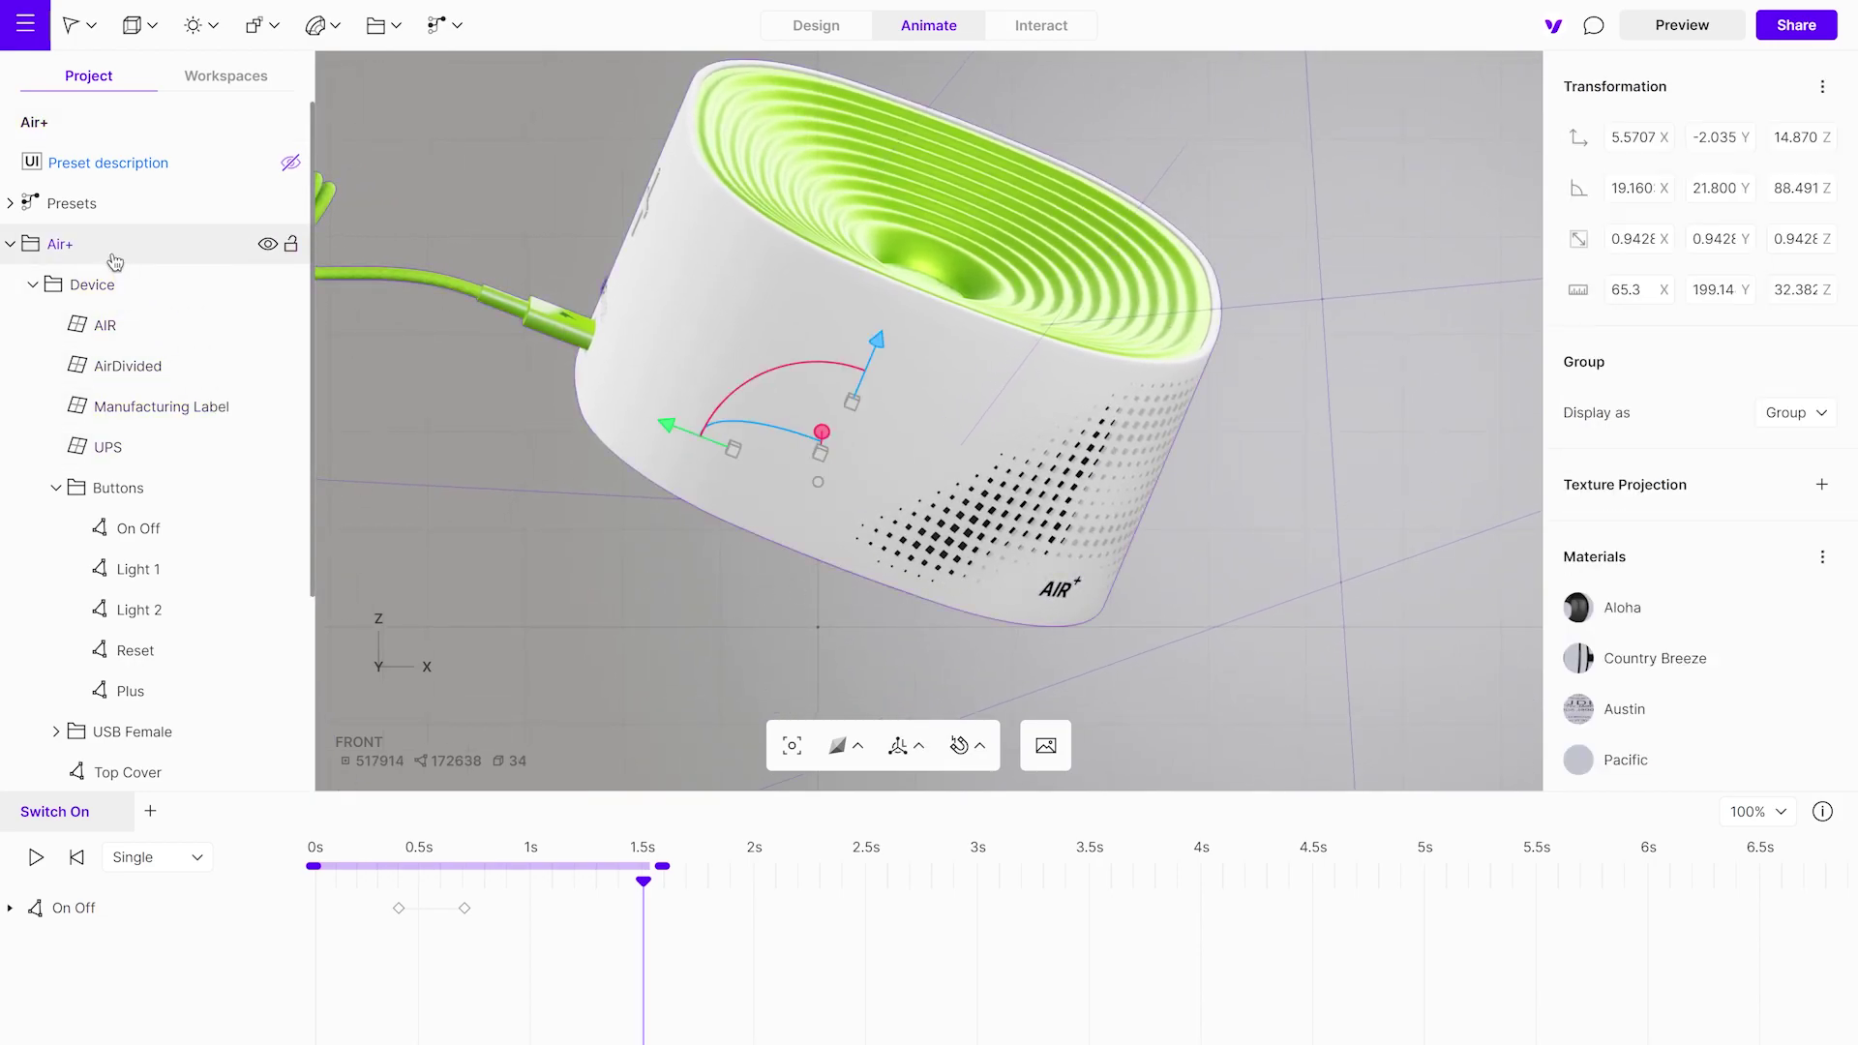
pyautogui.moveTo(837, 377); pyautogui.dragTo(891, 341)
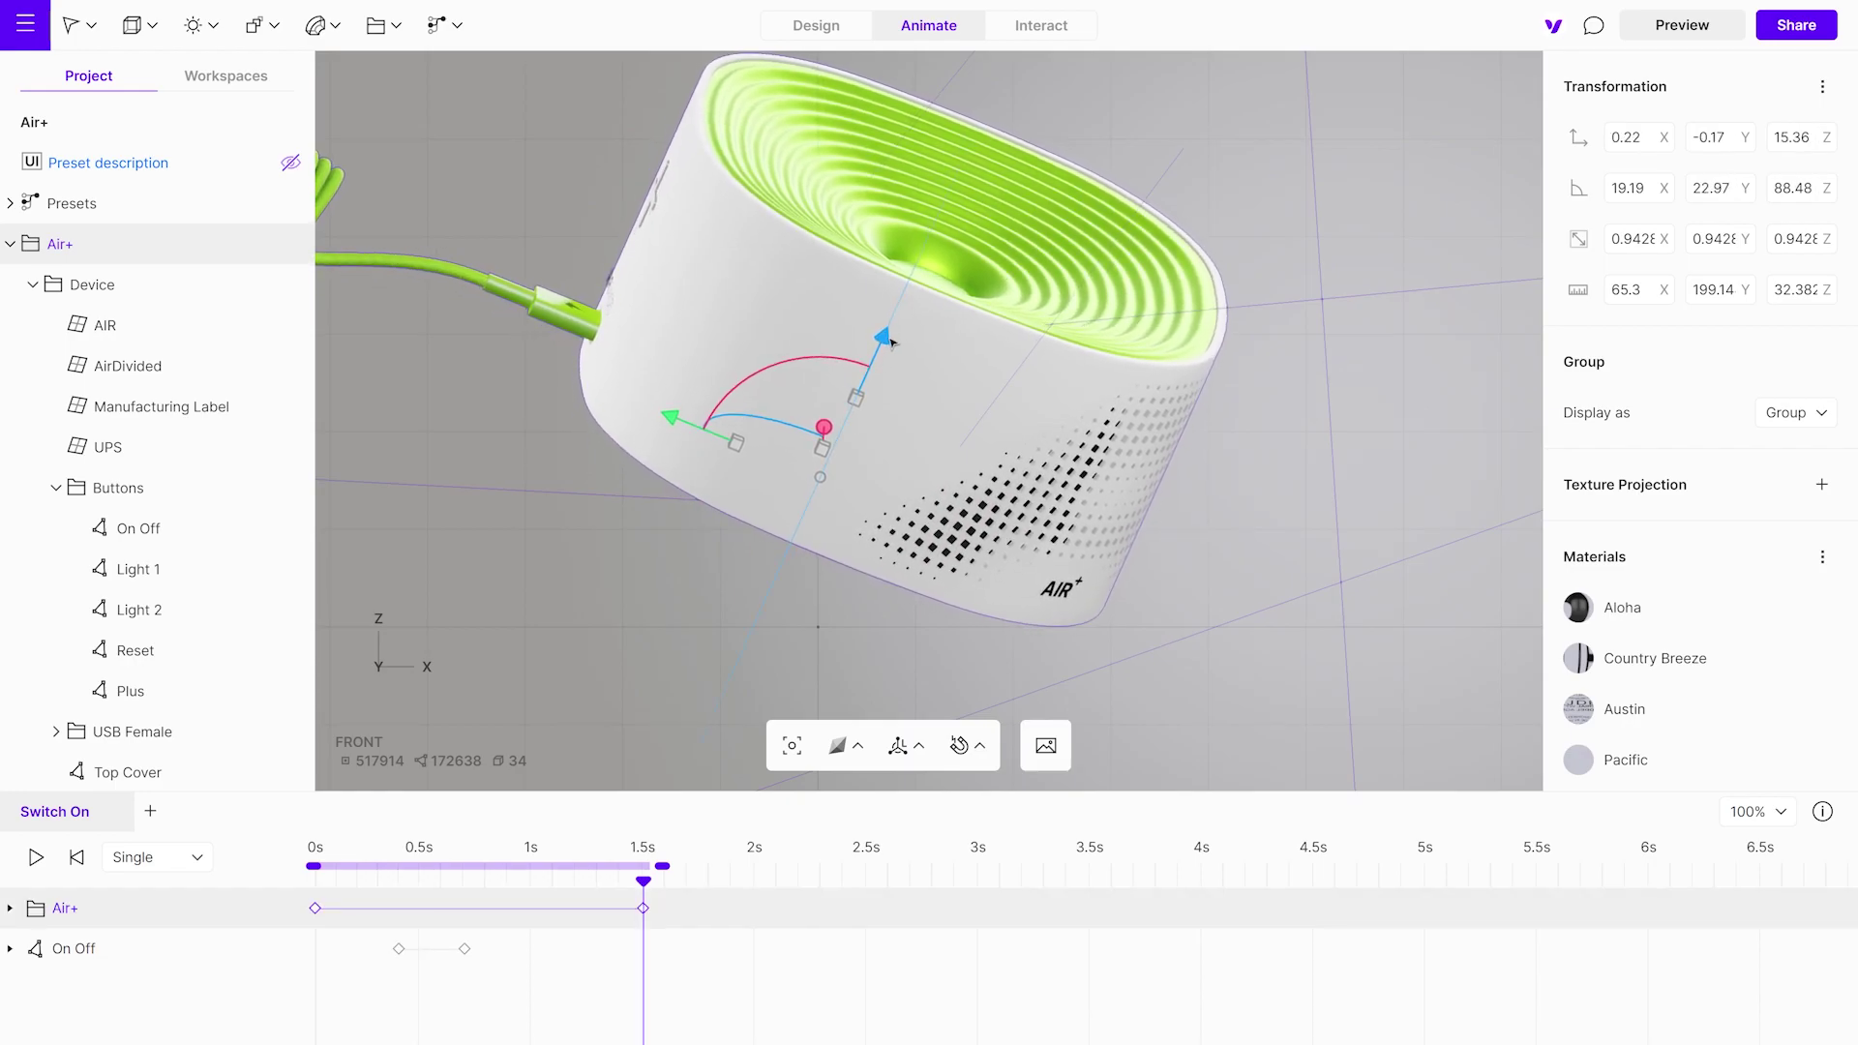
pyautogui.moveTo(643, 880); pyautogui.dragTo(465, 899)
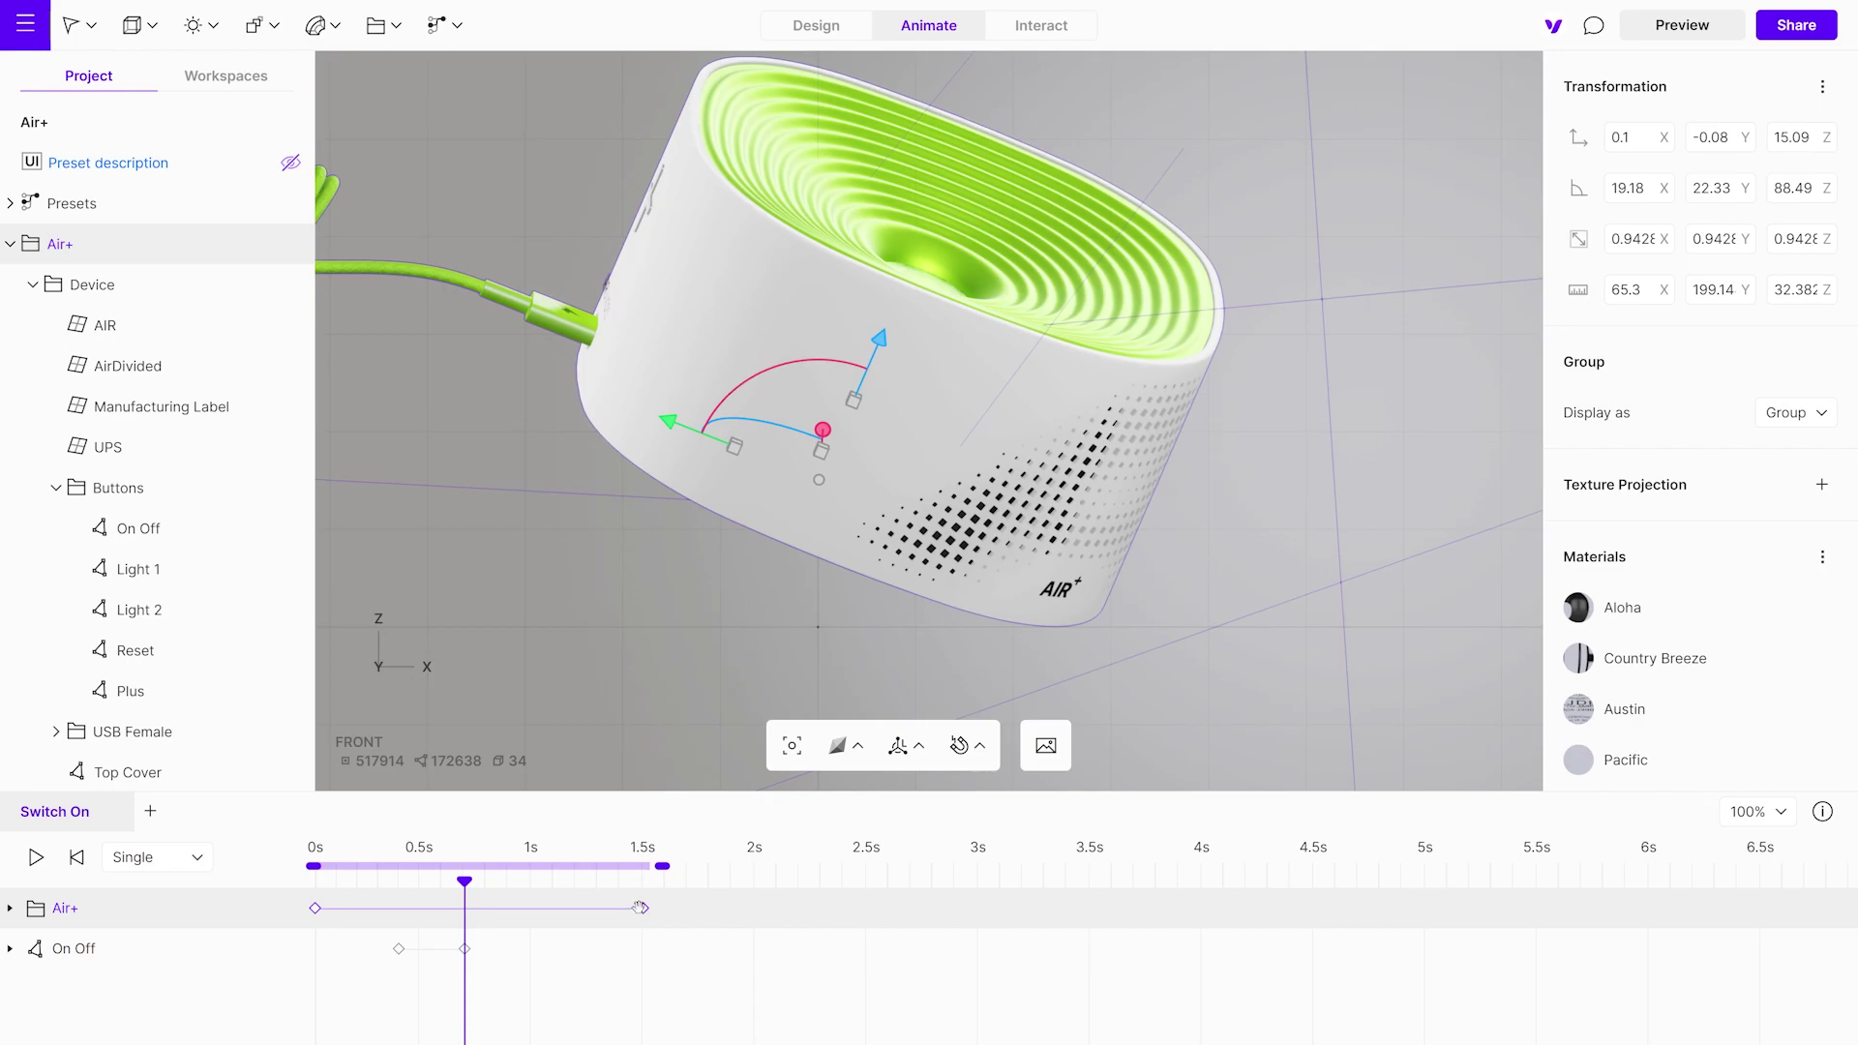
# - Move the Air+ tilt keyframe to 0.7 s, add a resting keyframe at 2 s, and play
pyautogui.moveTo(640, 908); pyautogui.dragTo(464, 910)
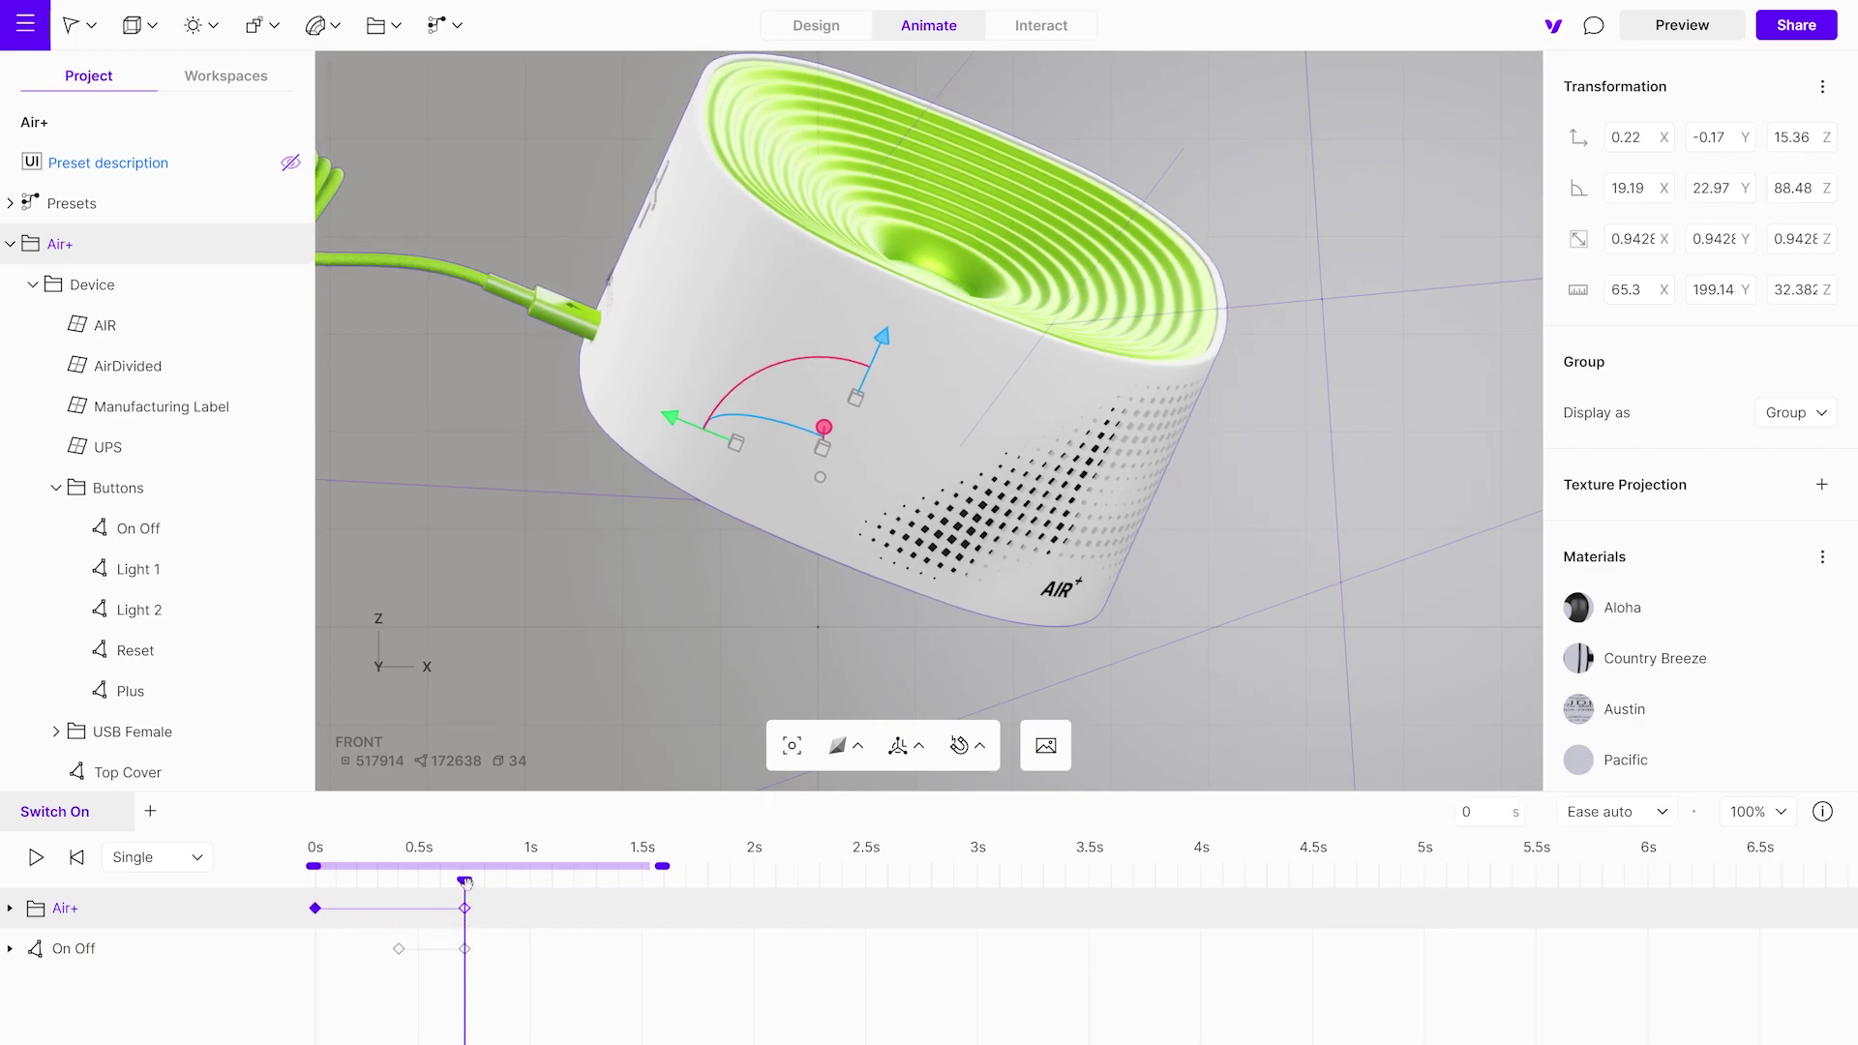
pyautogui.moveTo(465, 881); pyautogui.dragTo(732, 867)
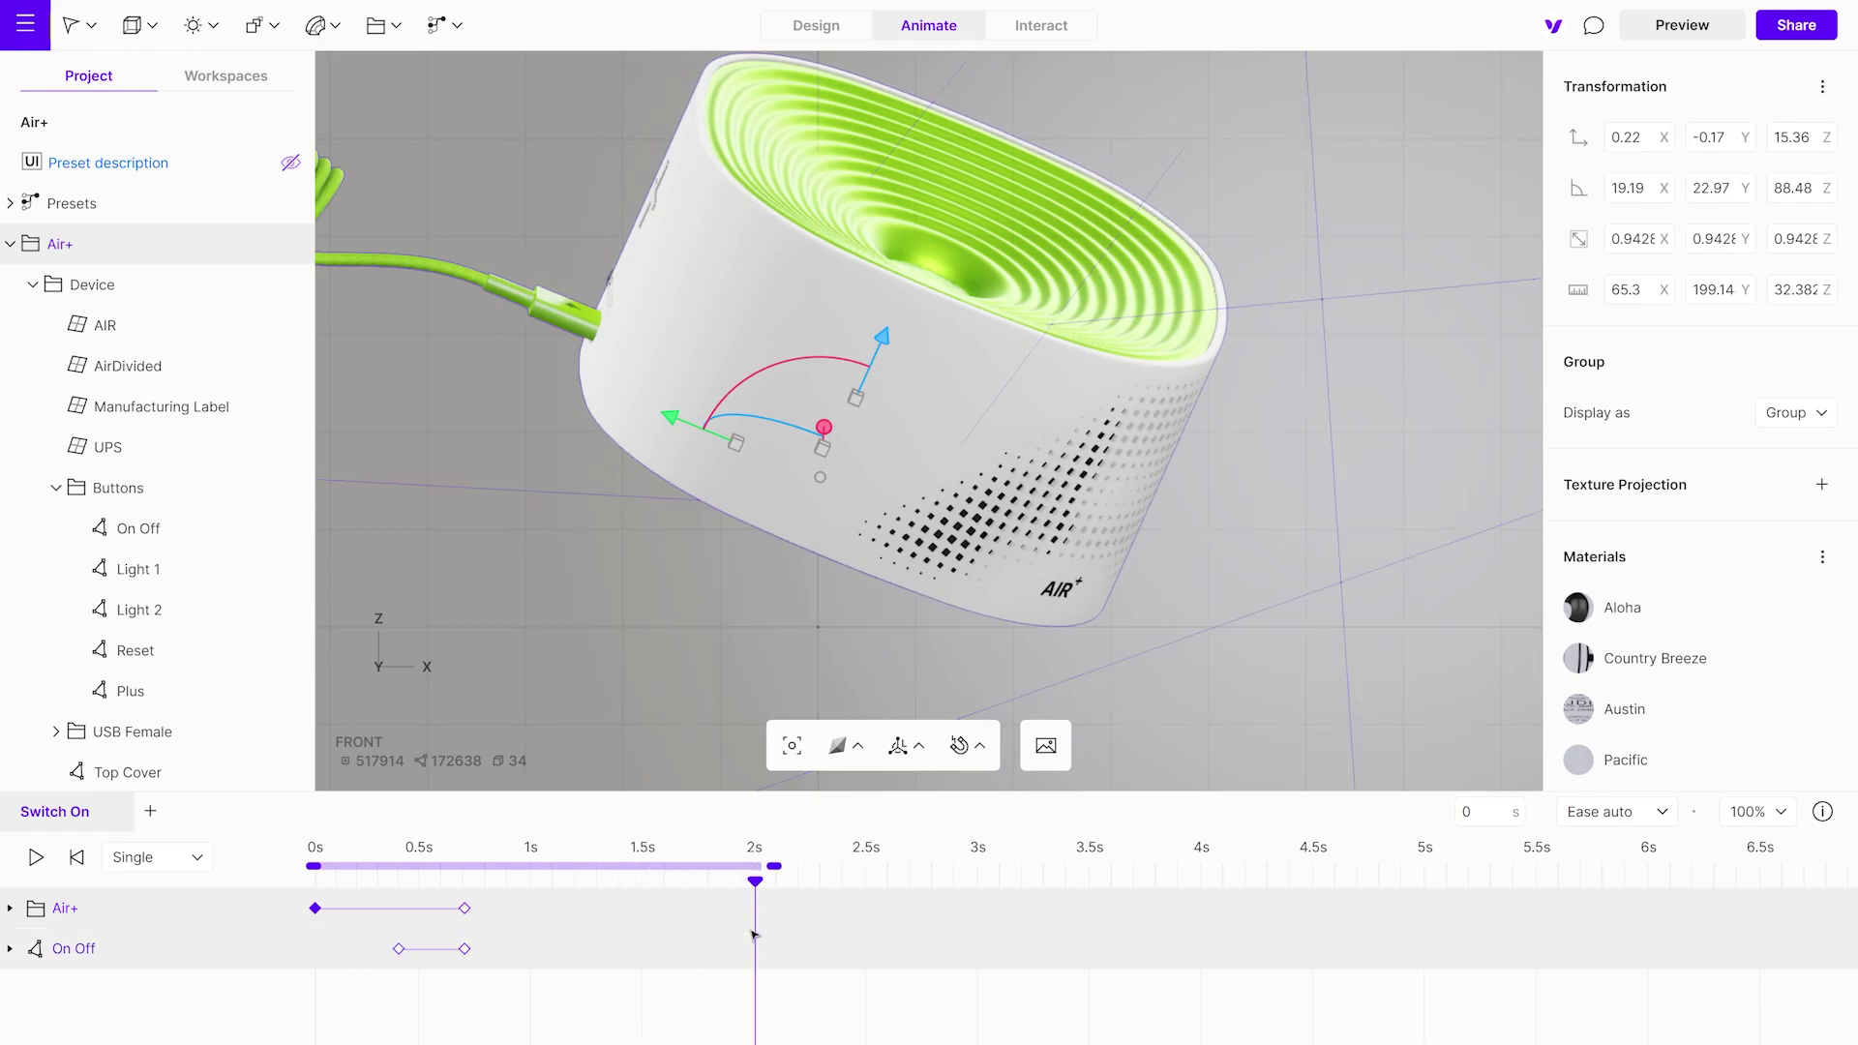
pyautogui.doubleClick(755, 908)
pyautogui.moveTo(753, 880); pyautogui.dragTo(308, 902)
pyautogui.moveTo(585, 651); pyautogui.dragTo(897, 649)
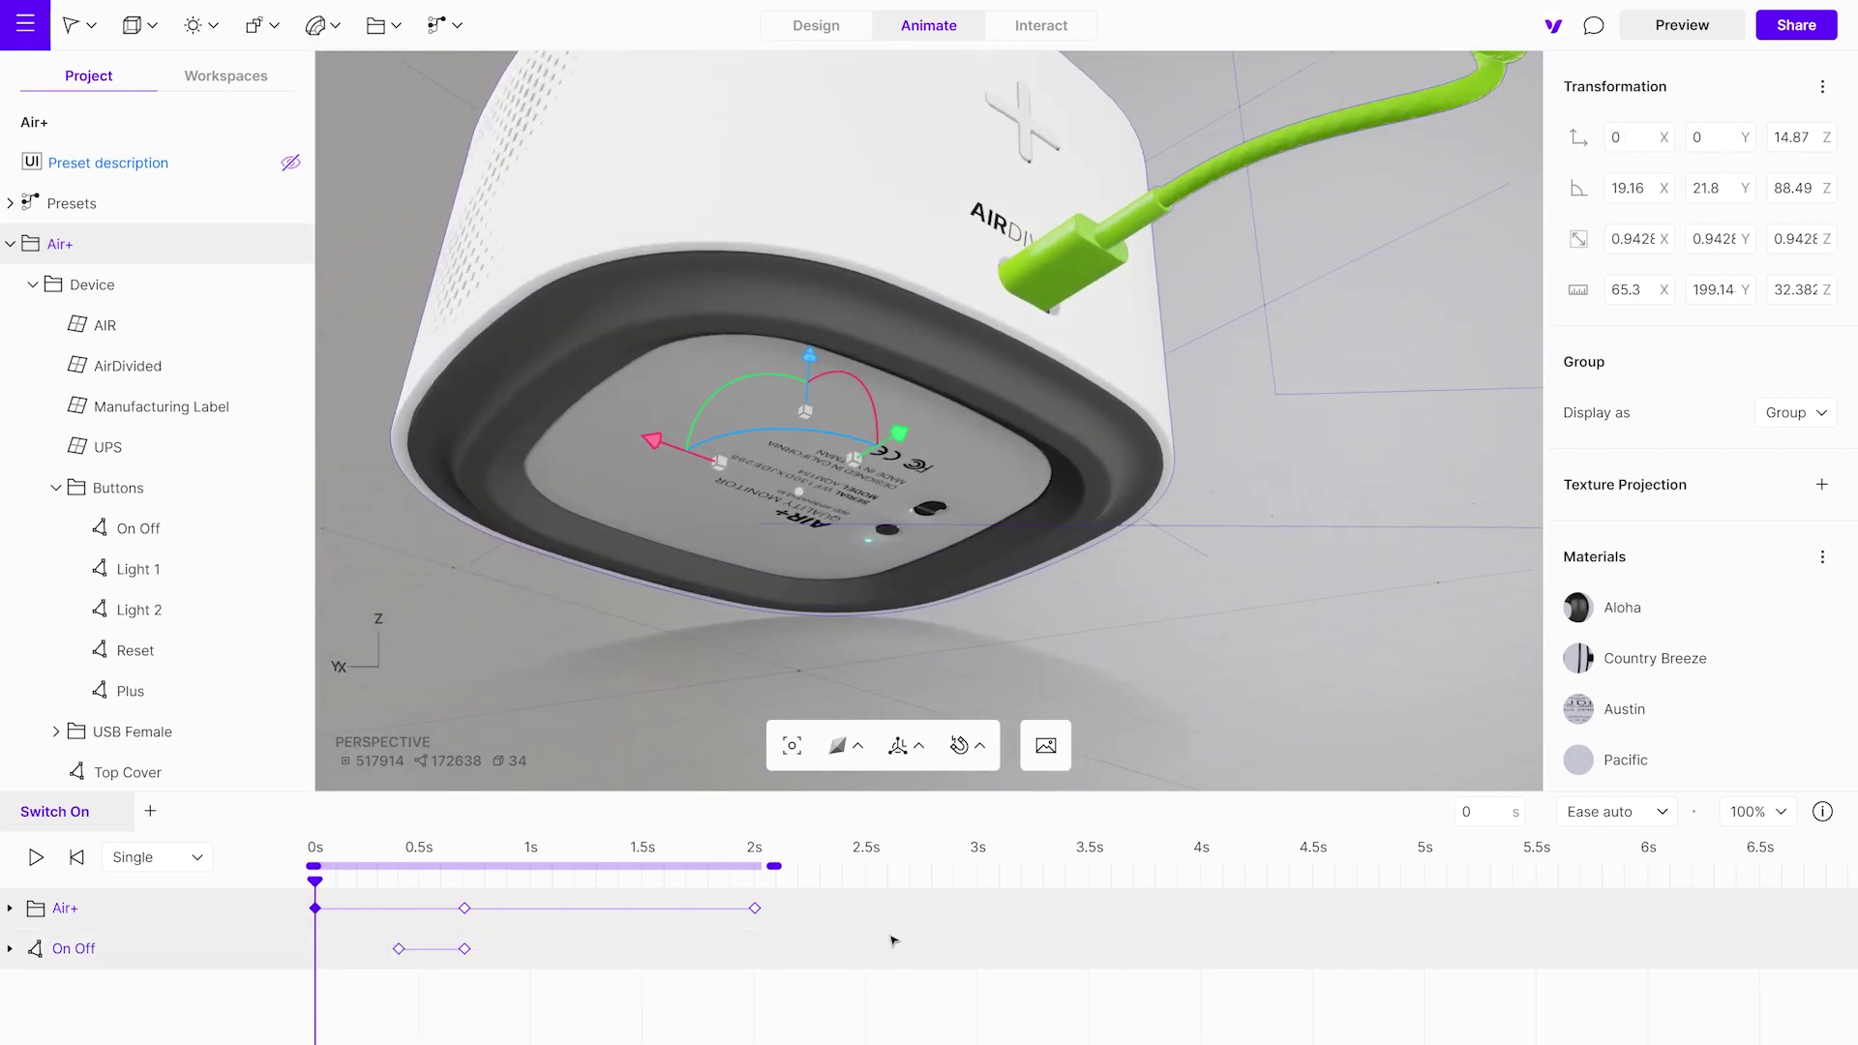
pyautogui.press('space')
# - Start the On Off press at 0.5 s and duplicate the Switch On animation
pyautogui.moveTo(397, 950); pyautogui.dragTo(418, 950)
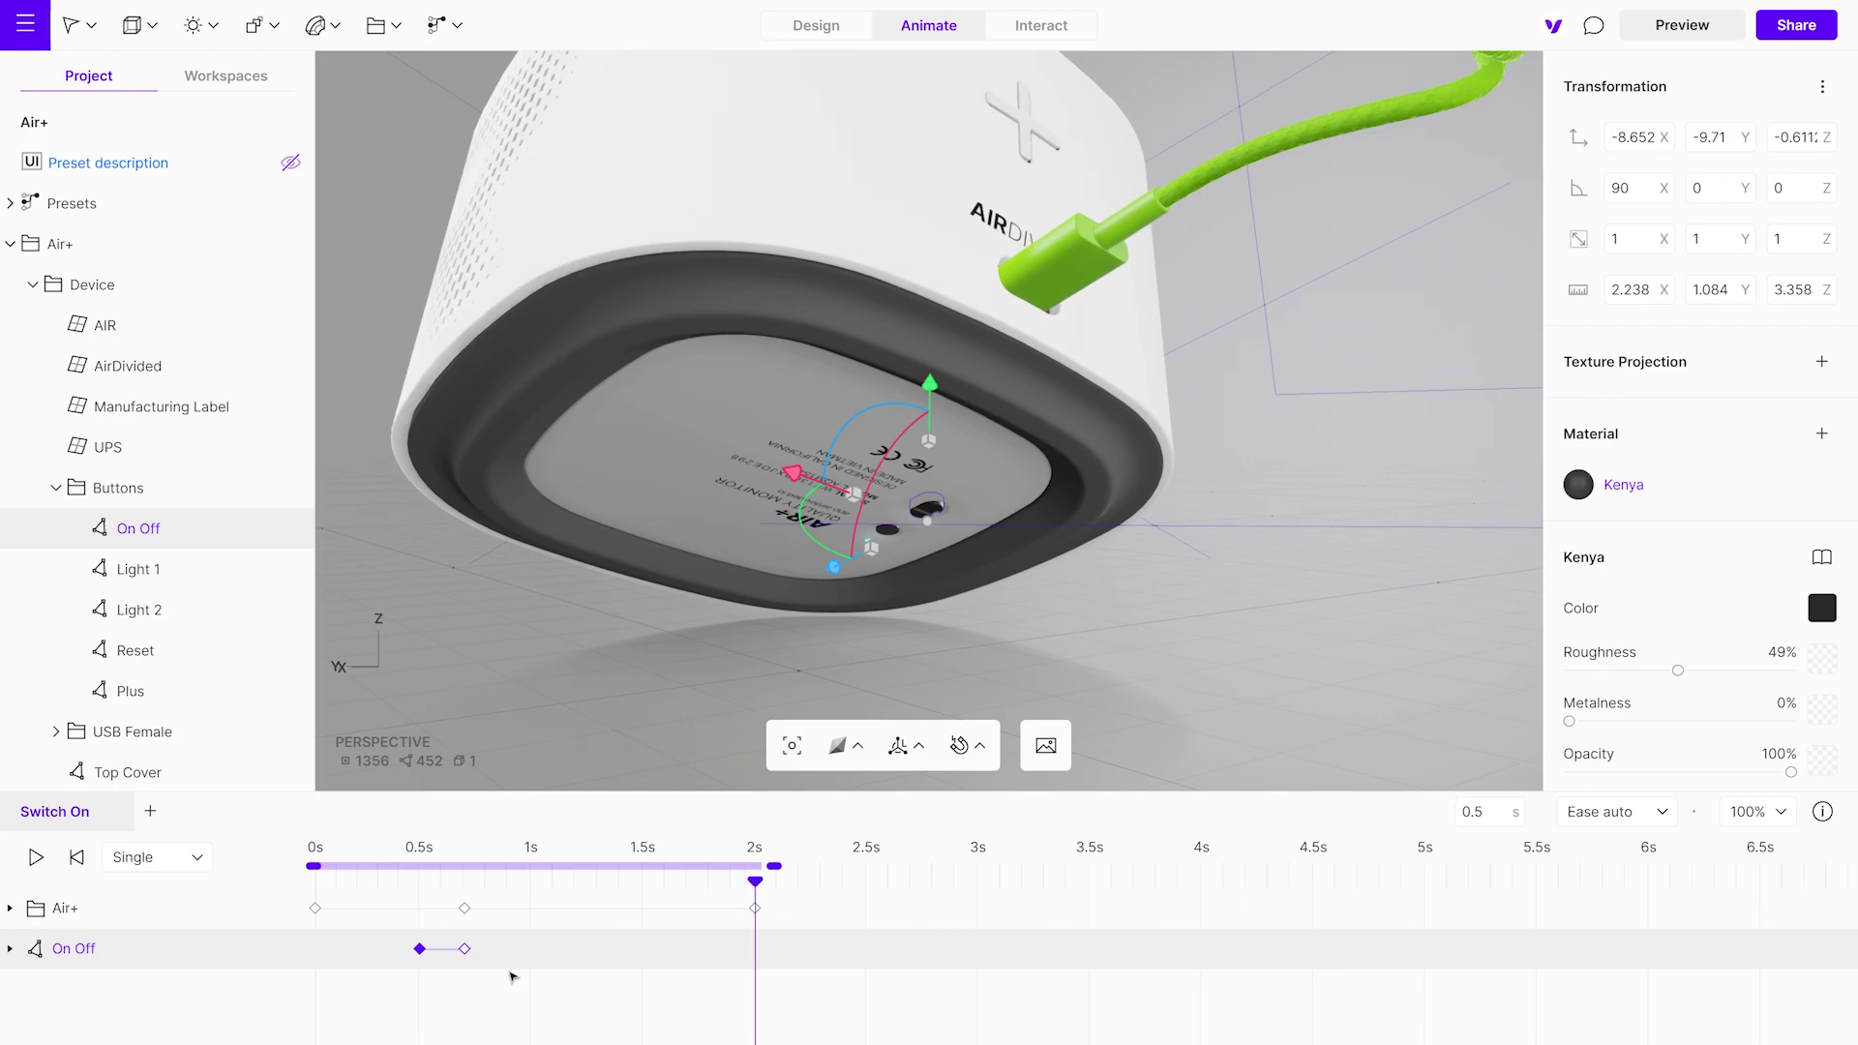
pyautogui.rightClick(107, 824)
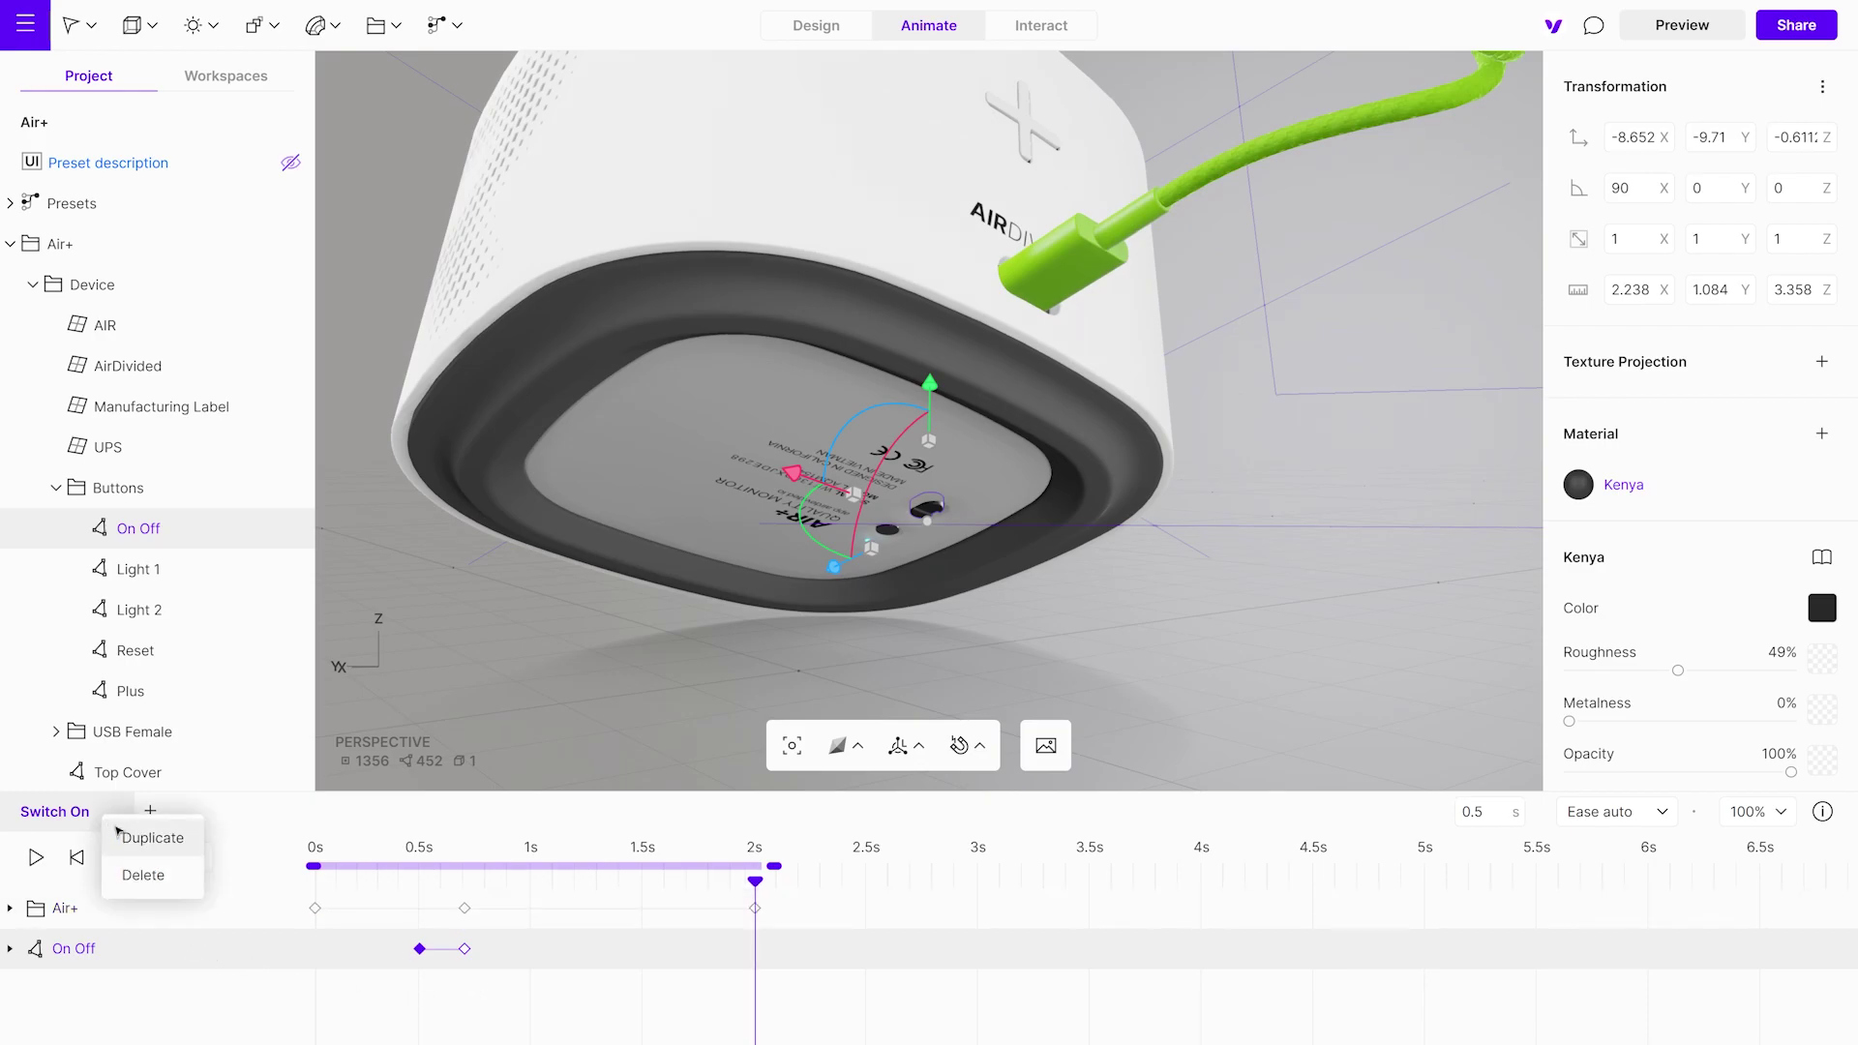
pyautogui.click(151, 839)
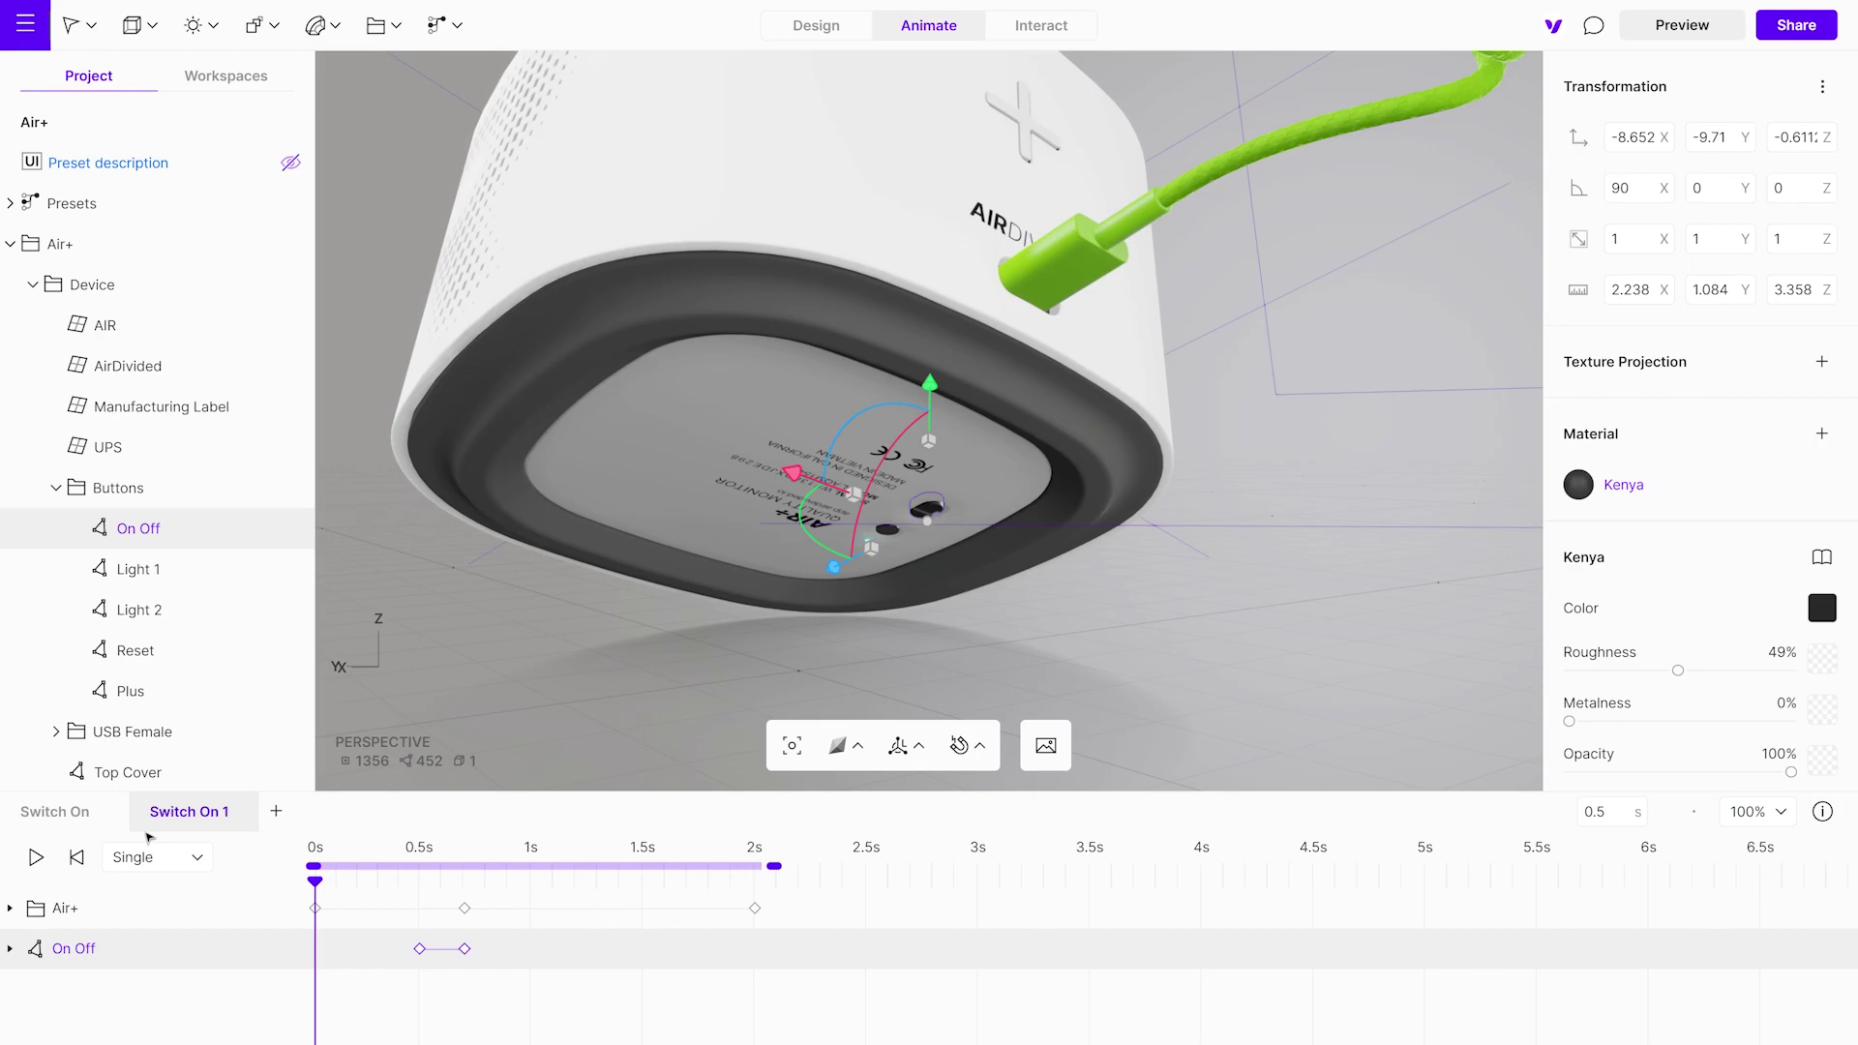
# - Rename the copy to 'Switch Off' and scrub through it
pyautogui.doubleClick(197, 822)
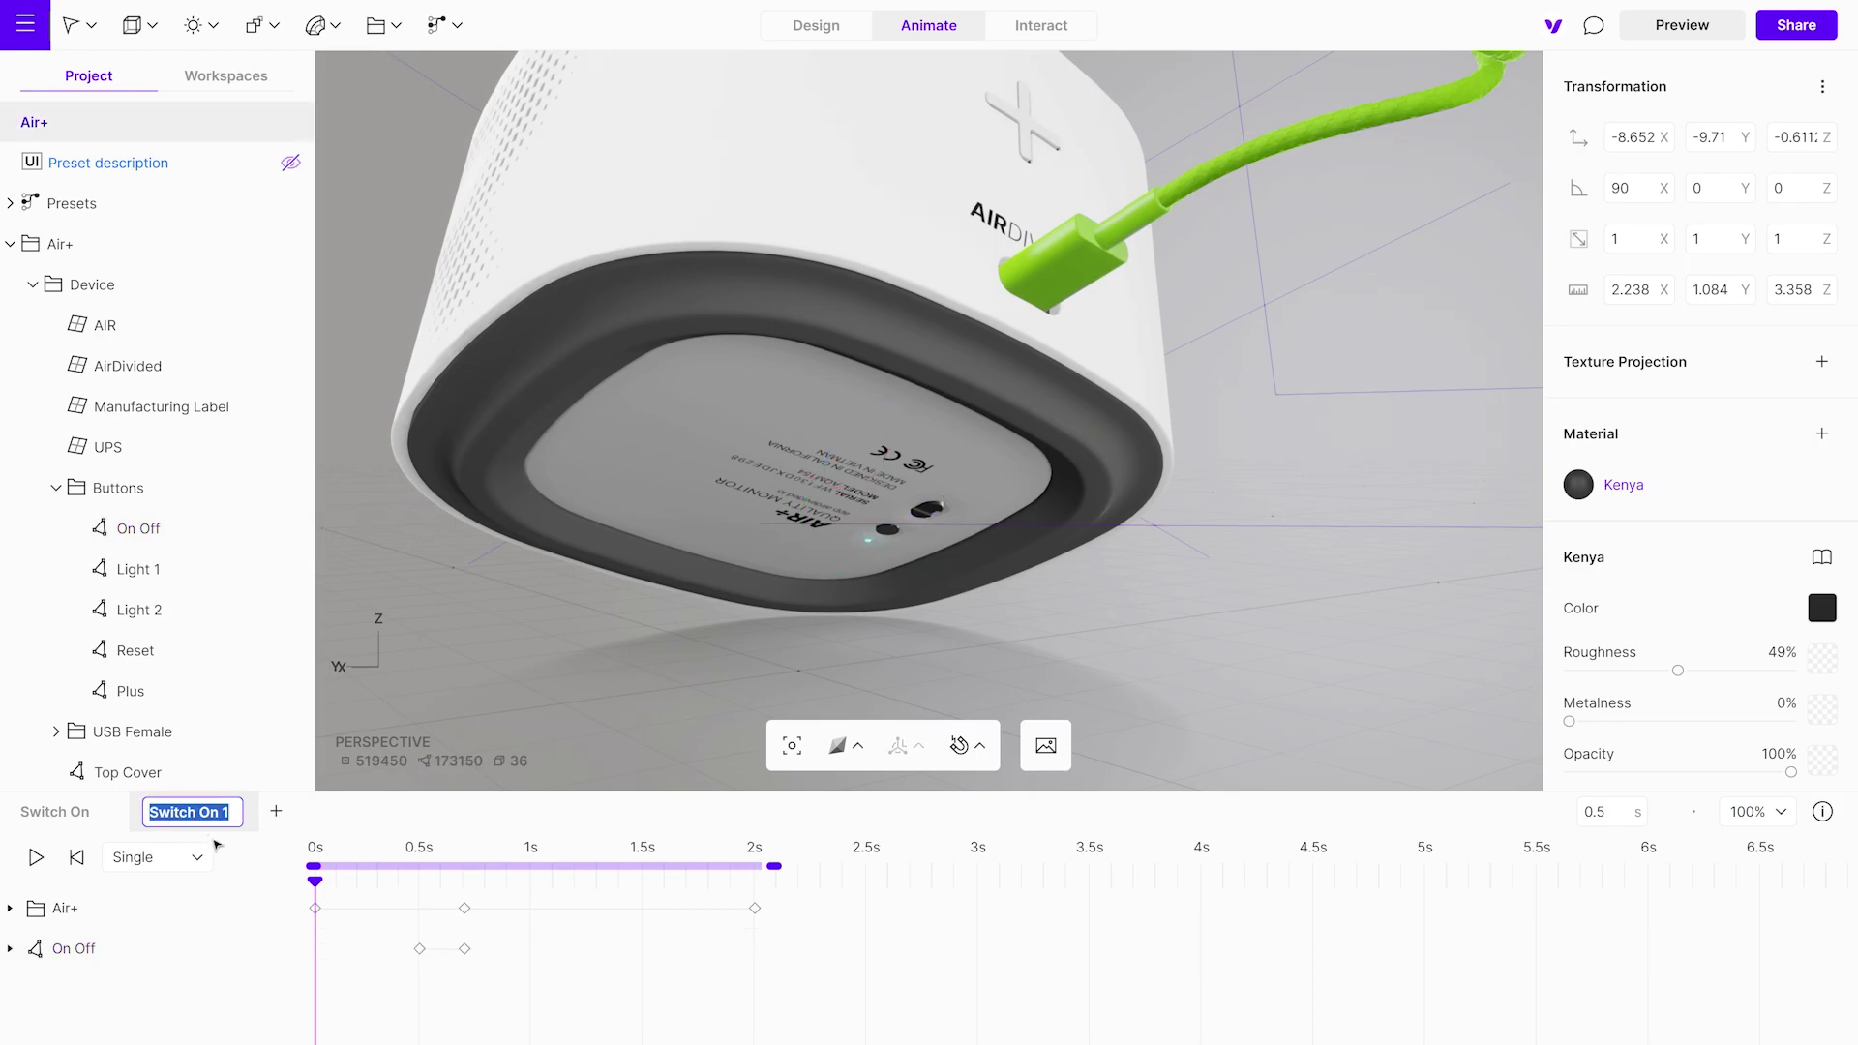
pyautogui.press('End')
pyautogui.press('Return')
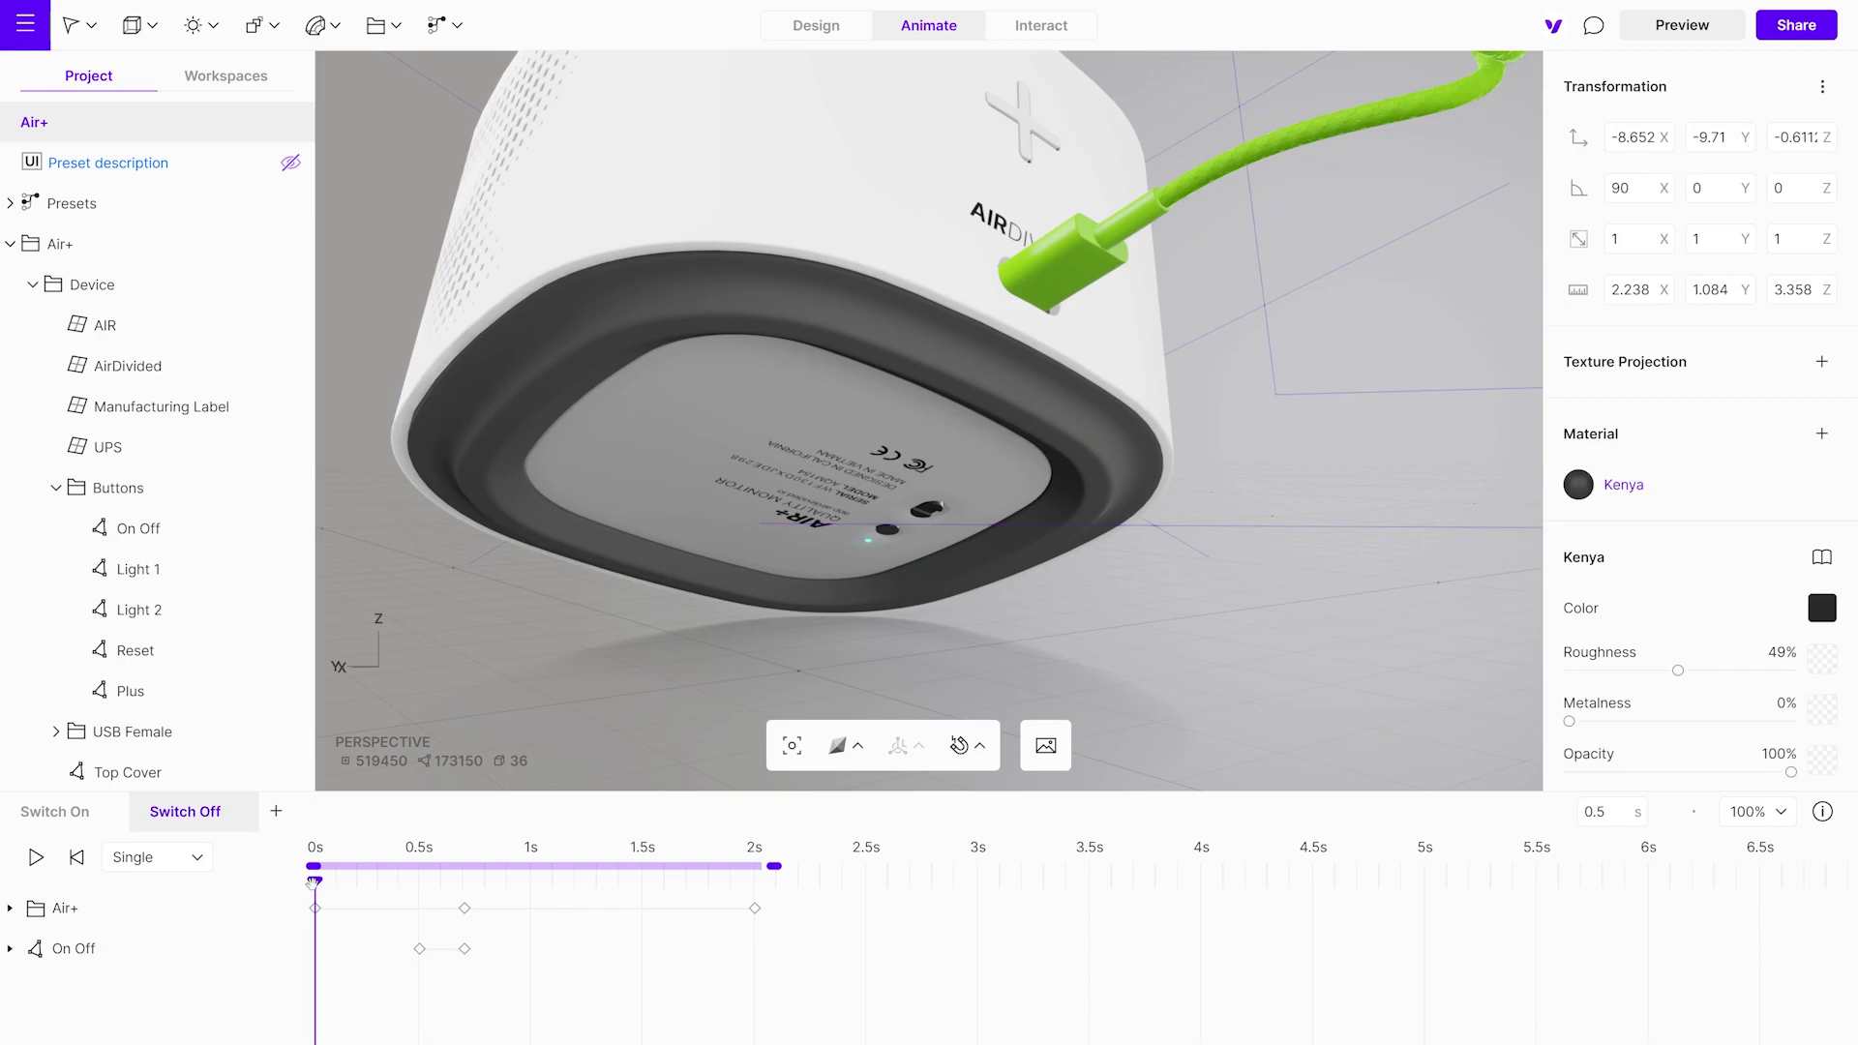
pyautogui.moveTo(314, 882); pyautogui.dragTo(416, 885)
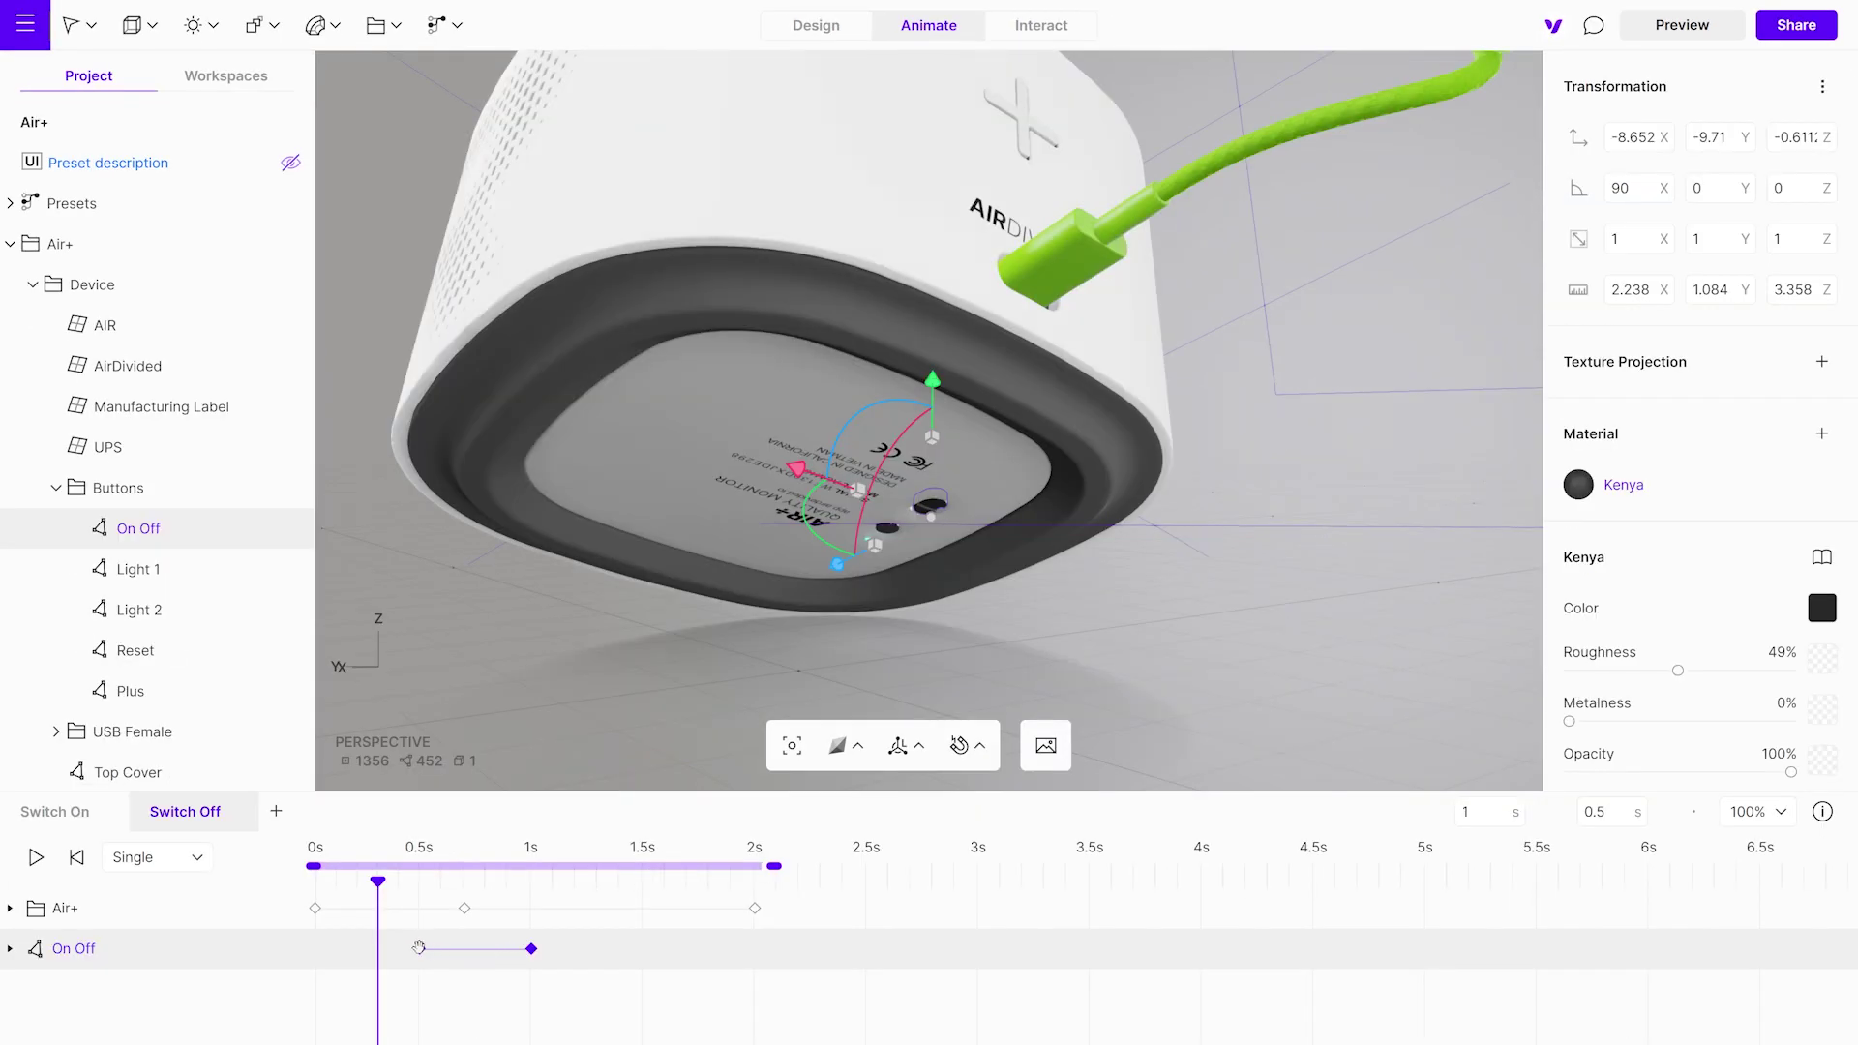
# - Delay the On Off press keyframe to 0.7s, replay Switch Off, then play Unplug
pyautogui.moveTo(419, 948)
pyautogui.mouseDown()
pyautogui.moveTo(458, 947)
pyautogui.moveTo(425, 949)
pyautogui.mouseUp()
pyautogui.press('space')
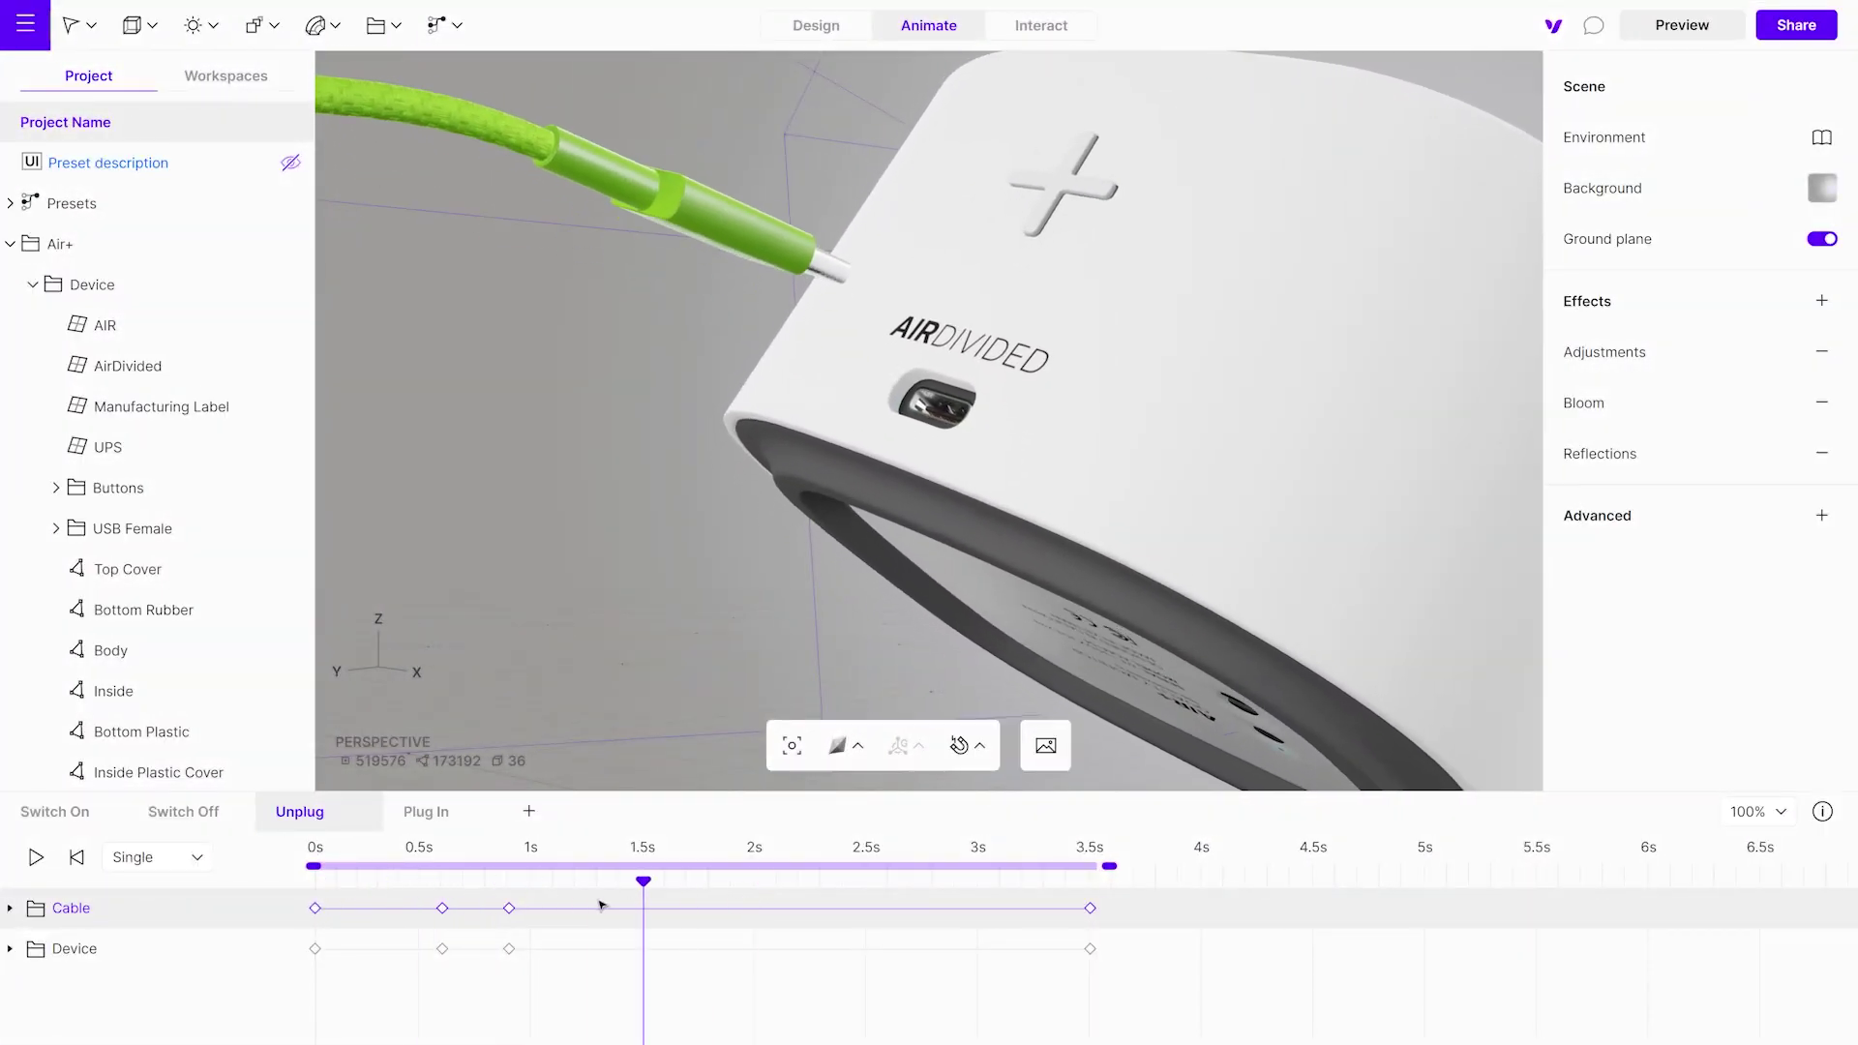
pyautogui.press('space')
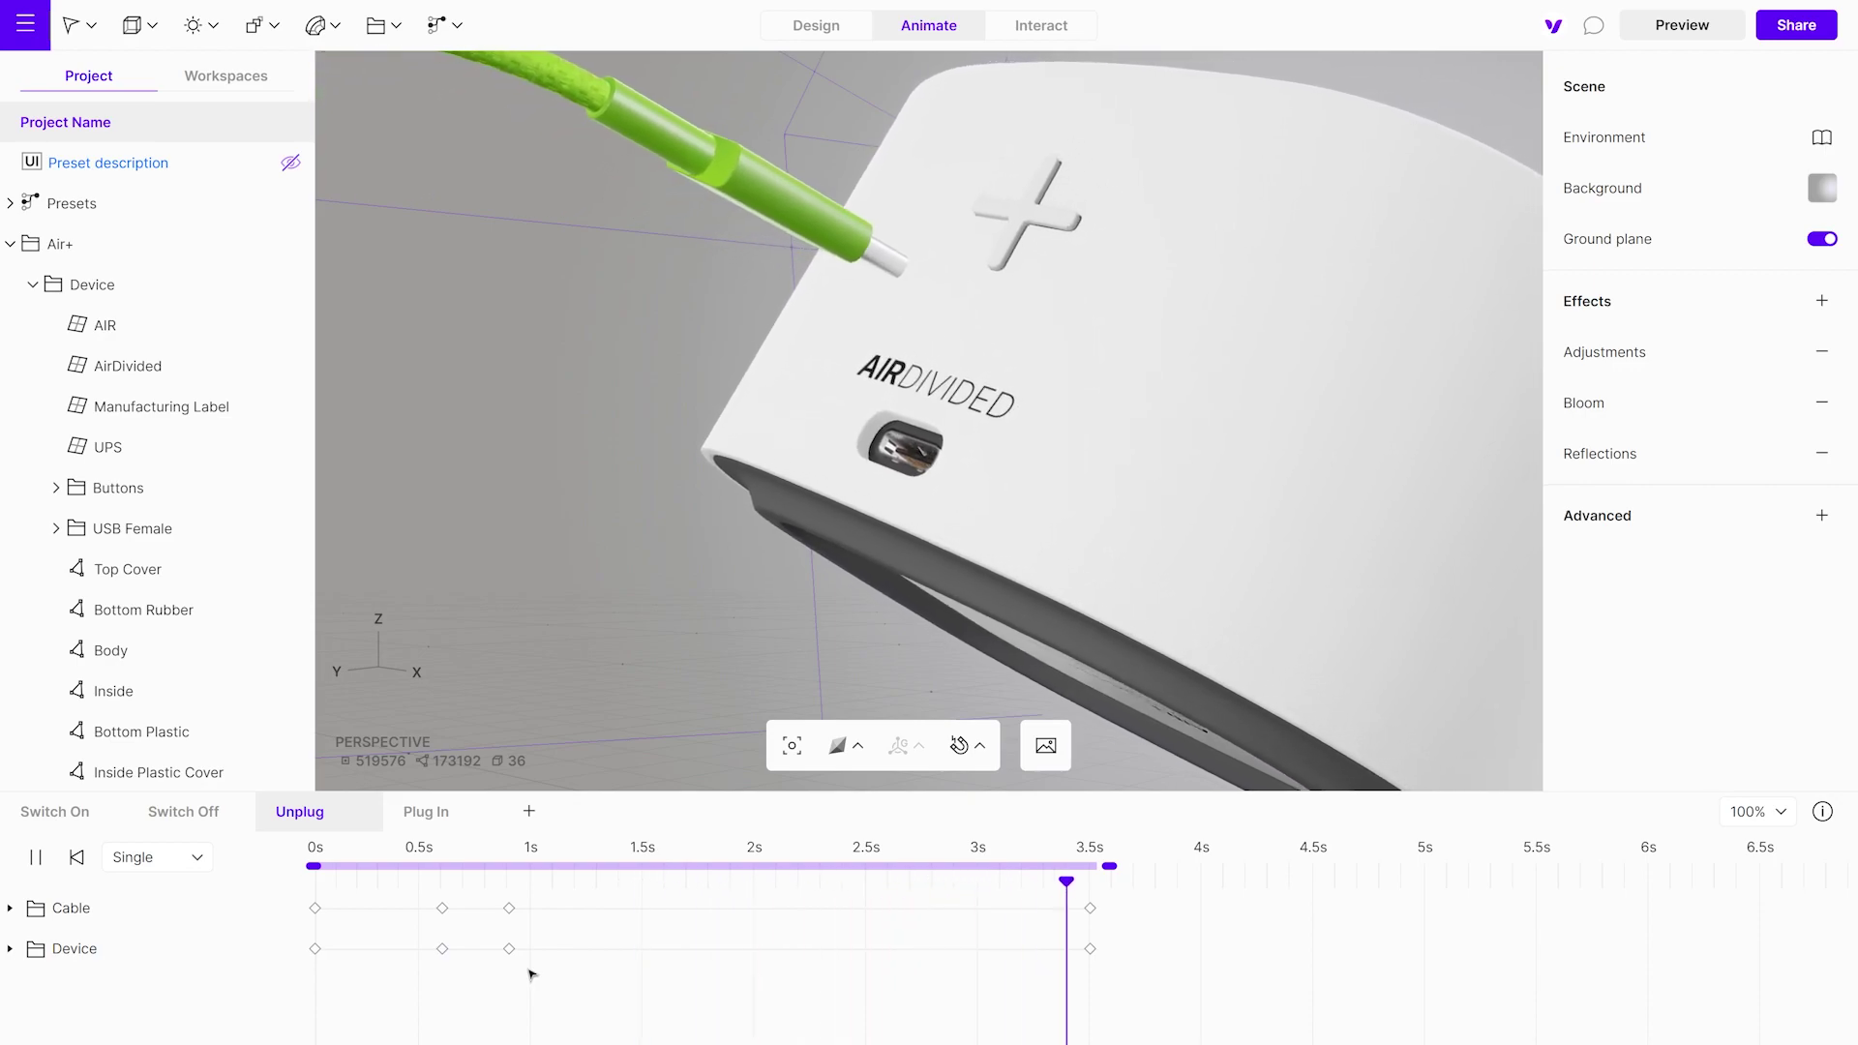
# - Play the Plug In animation from near its start
pyautogui.click(446, 821)
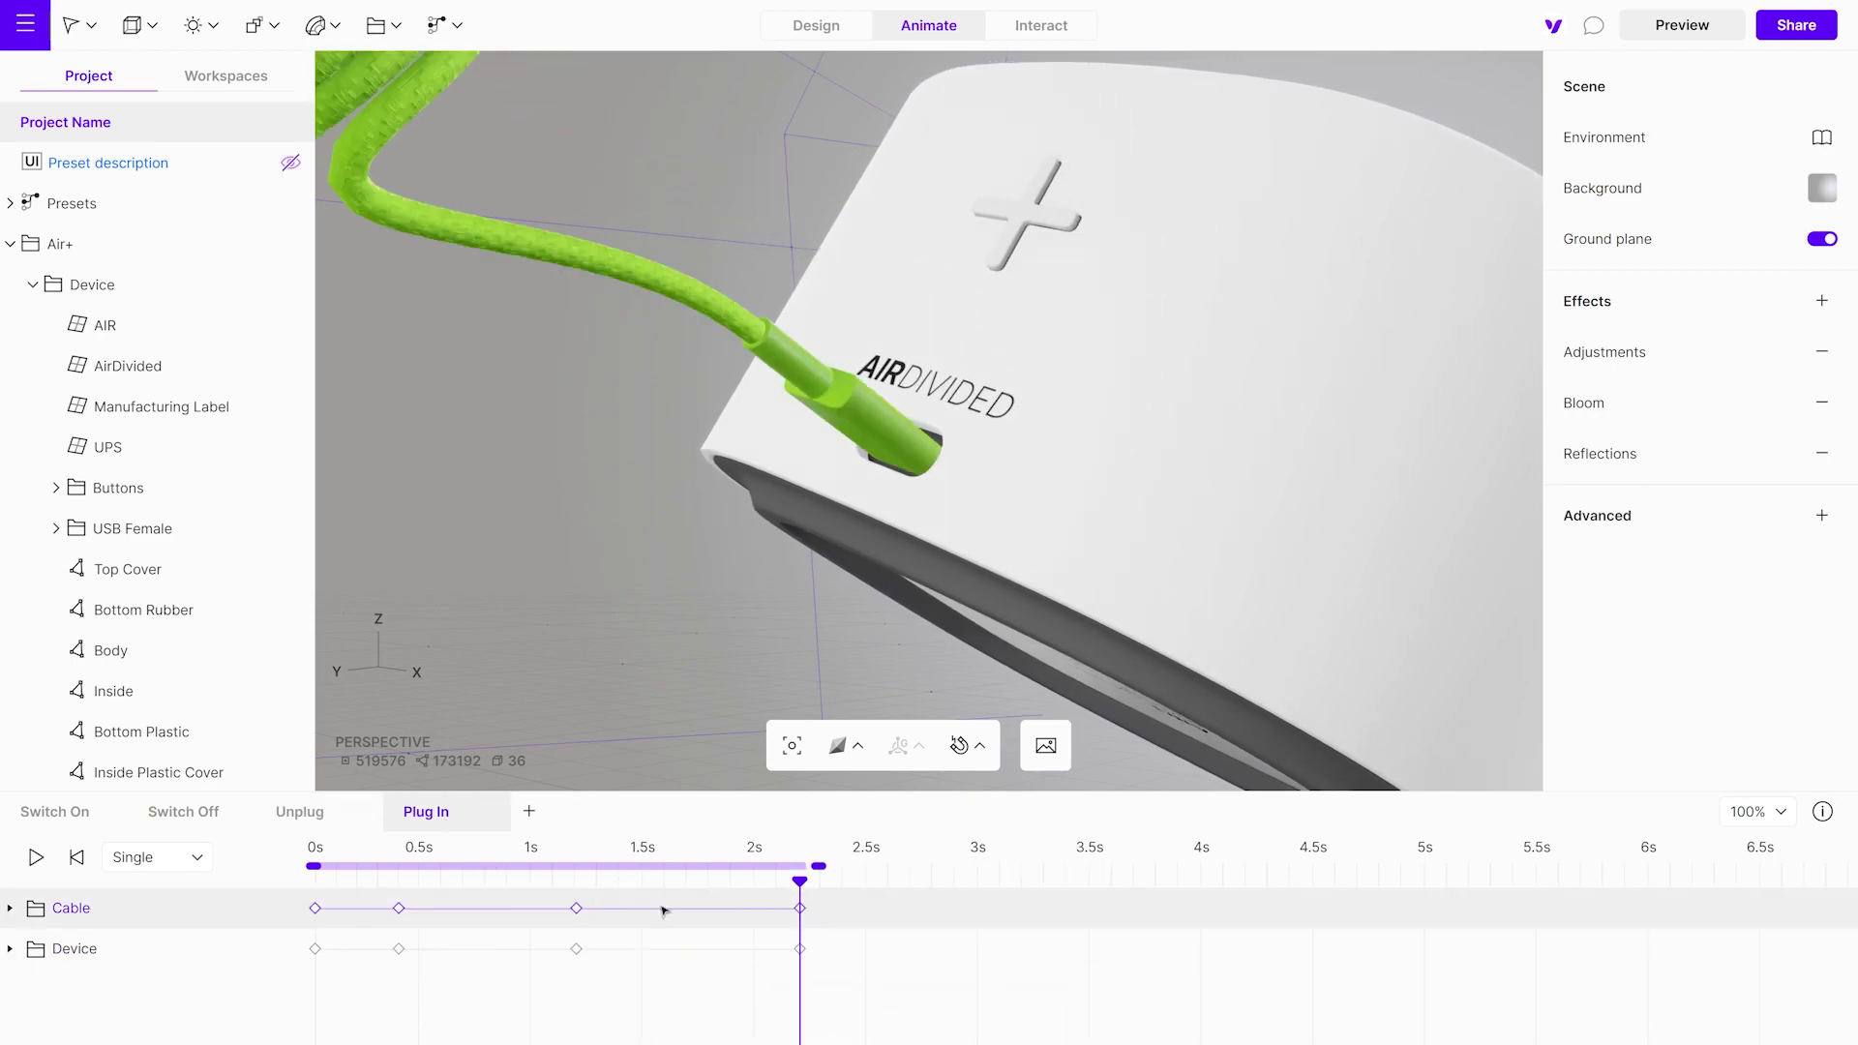
pyautogui.moveTo(799, 882); pyautogui.dragTo(332, 882)
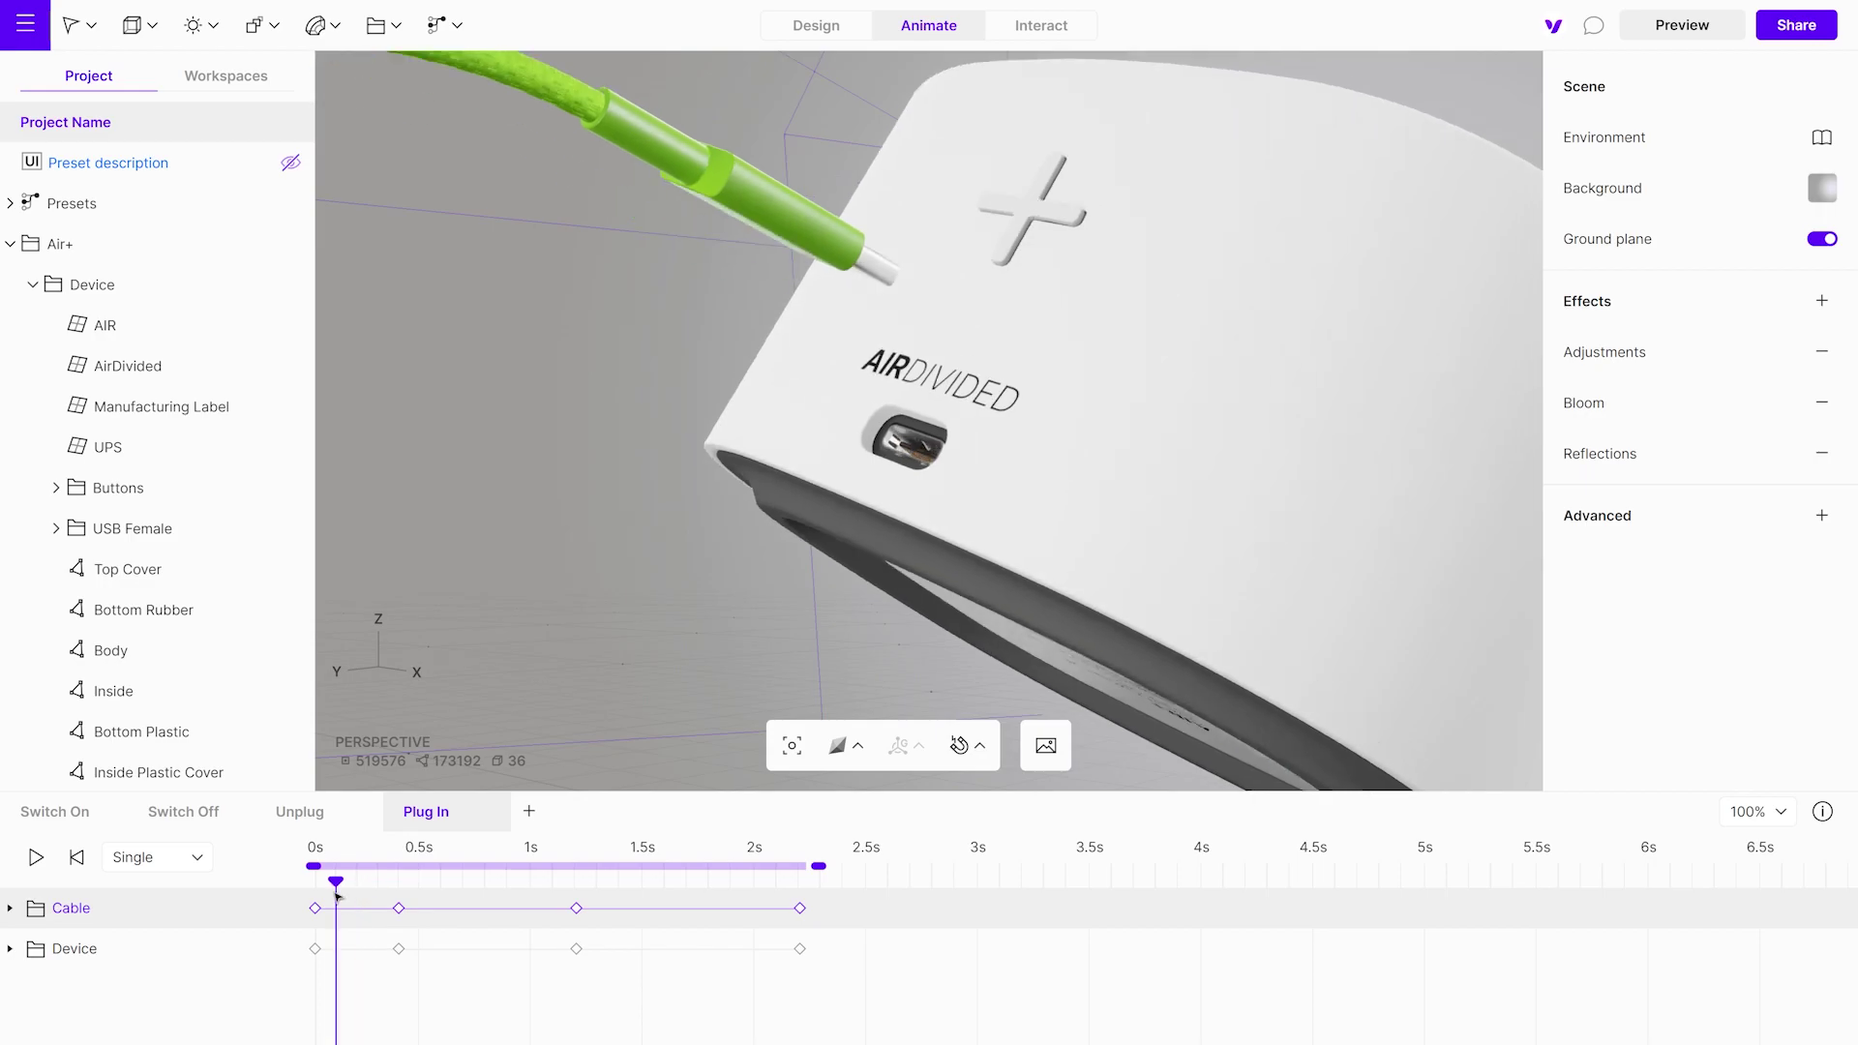
pyautogui.press('space')
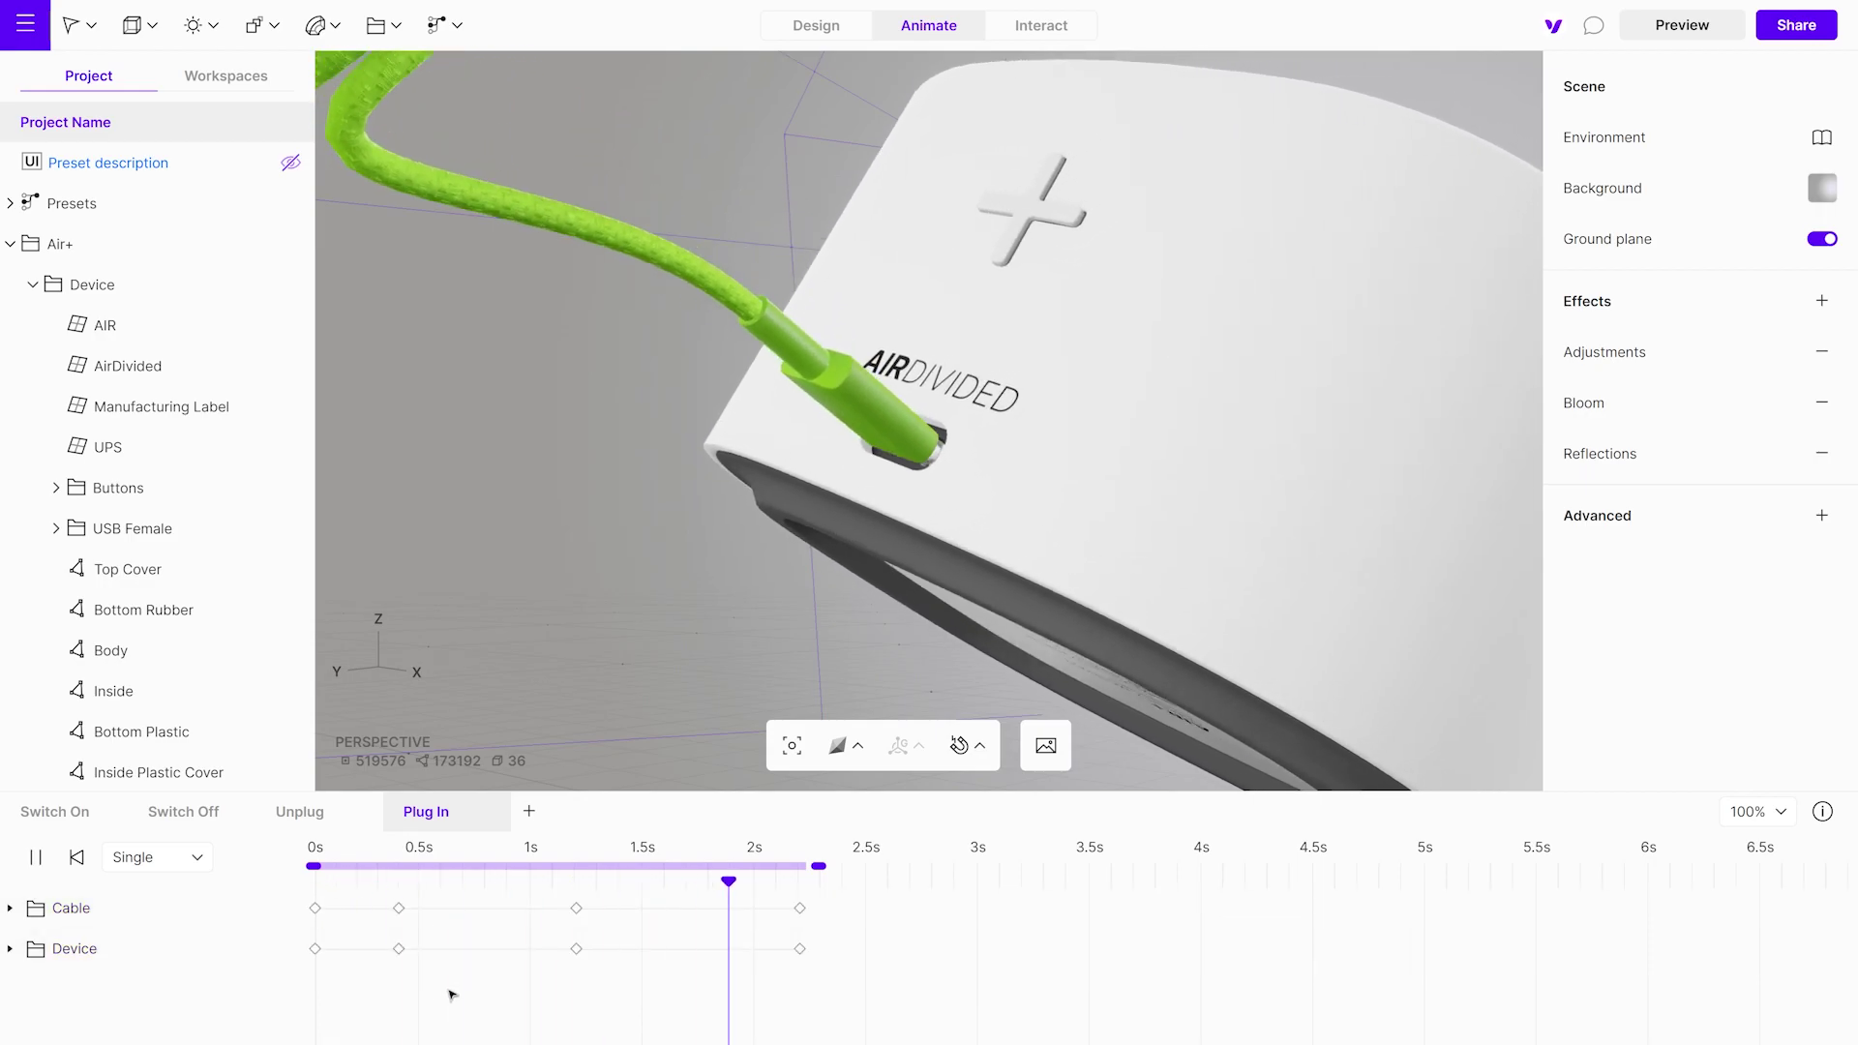